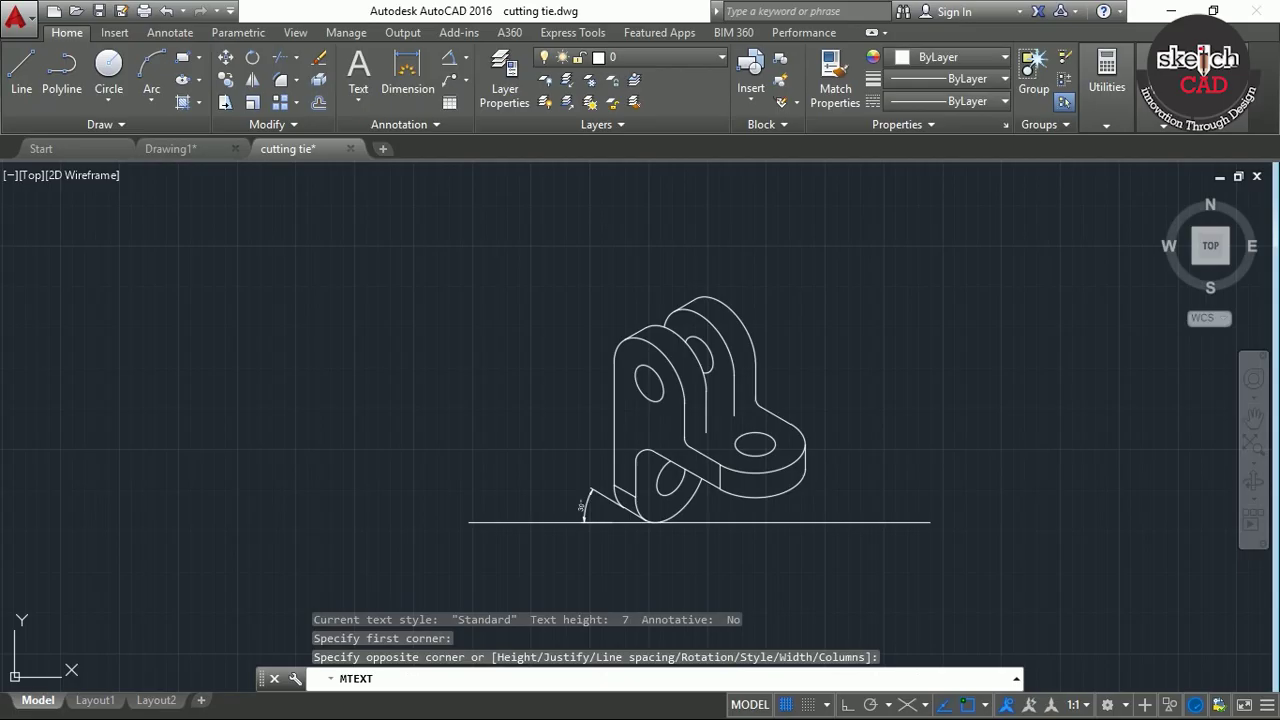
Add the multiline title 'ISOMETRIC DRAWING' above the part at text height 14
left_click(664, 289)
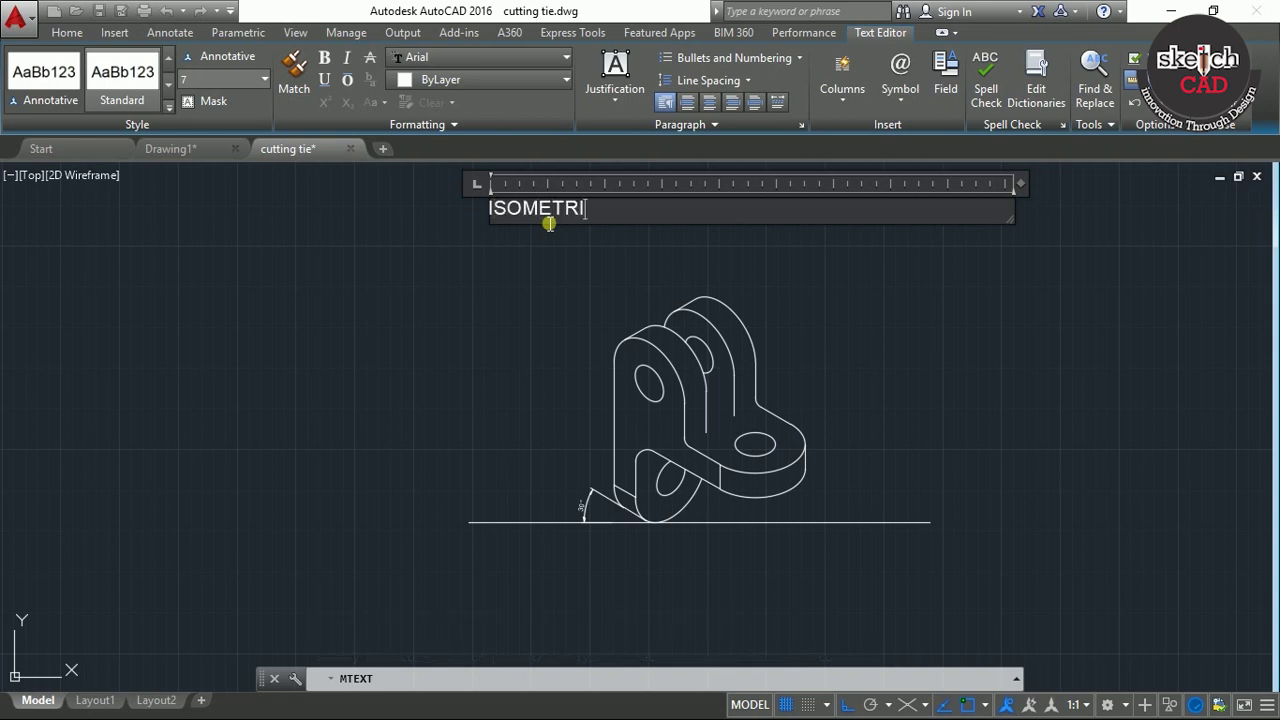
type("ING")
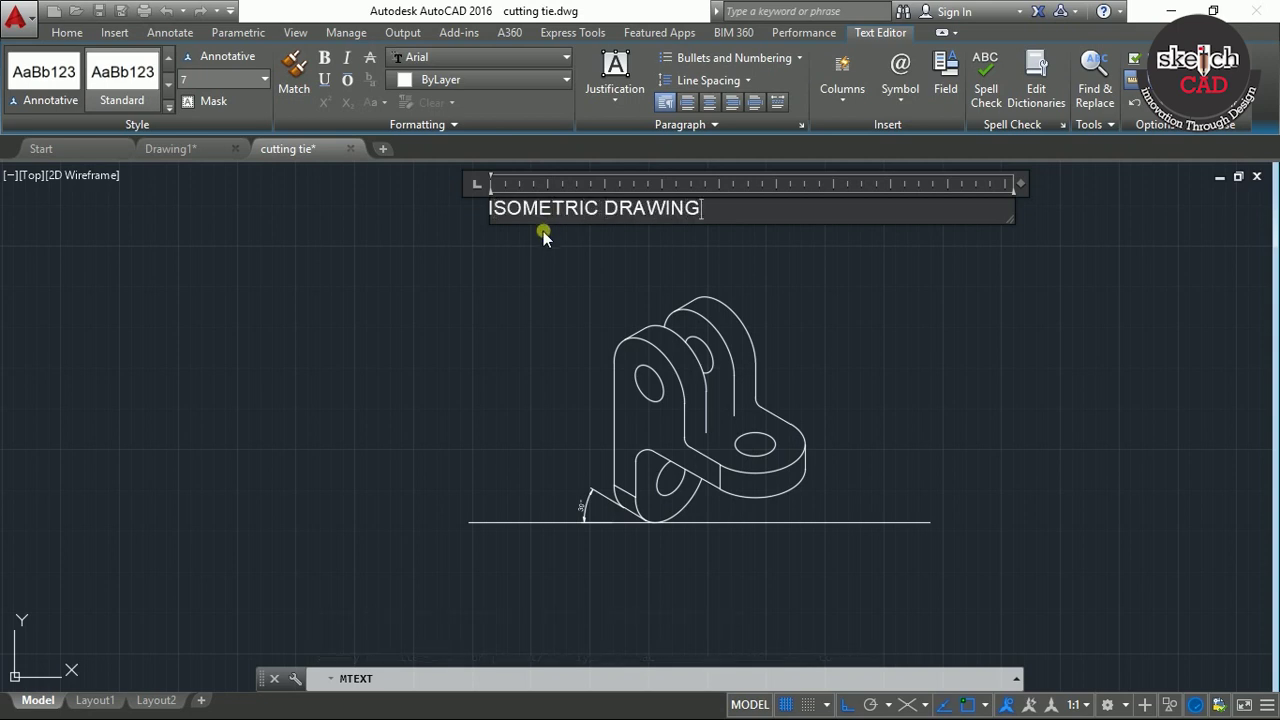
left_click_drag(751, 214, 490, 210)
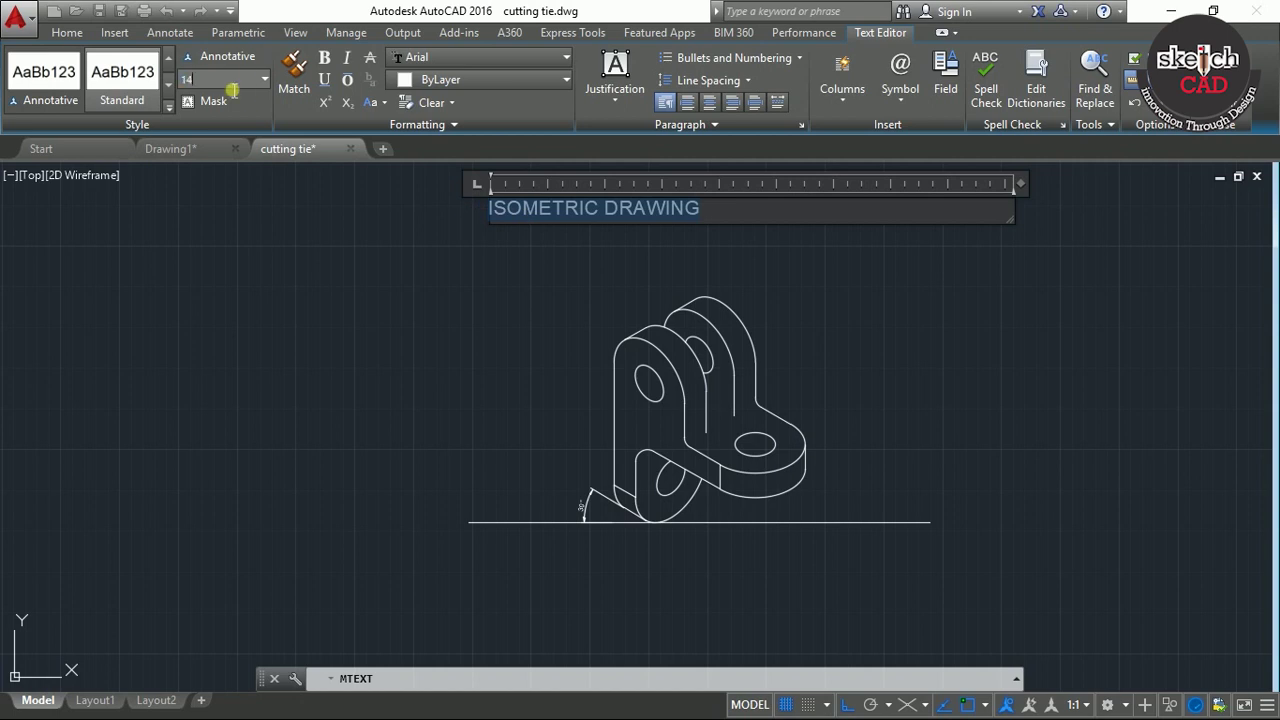
key("Return")
left_click(946, 366)
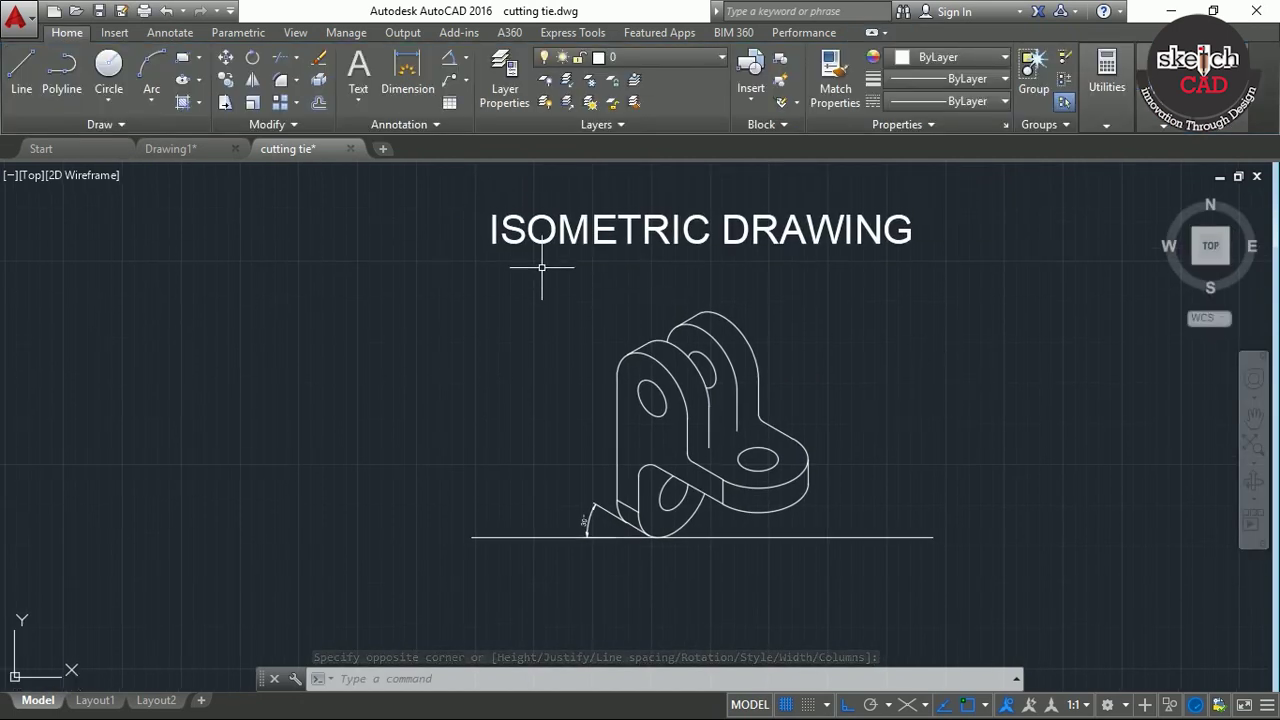
scroll(544, 259, "up", 2)
middle_click_drag(544, 259, 503, 344)
scroll(503, 340, "up", 2)
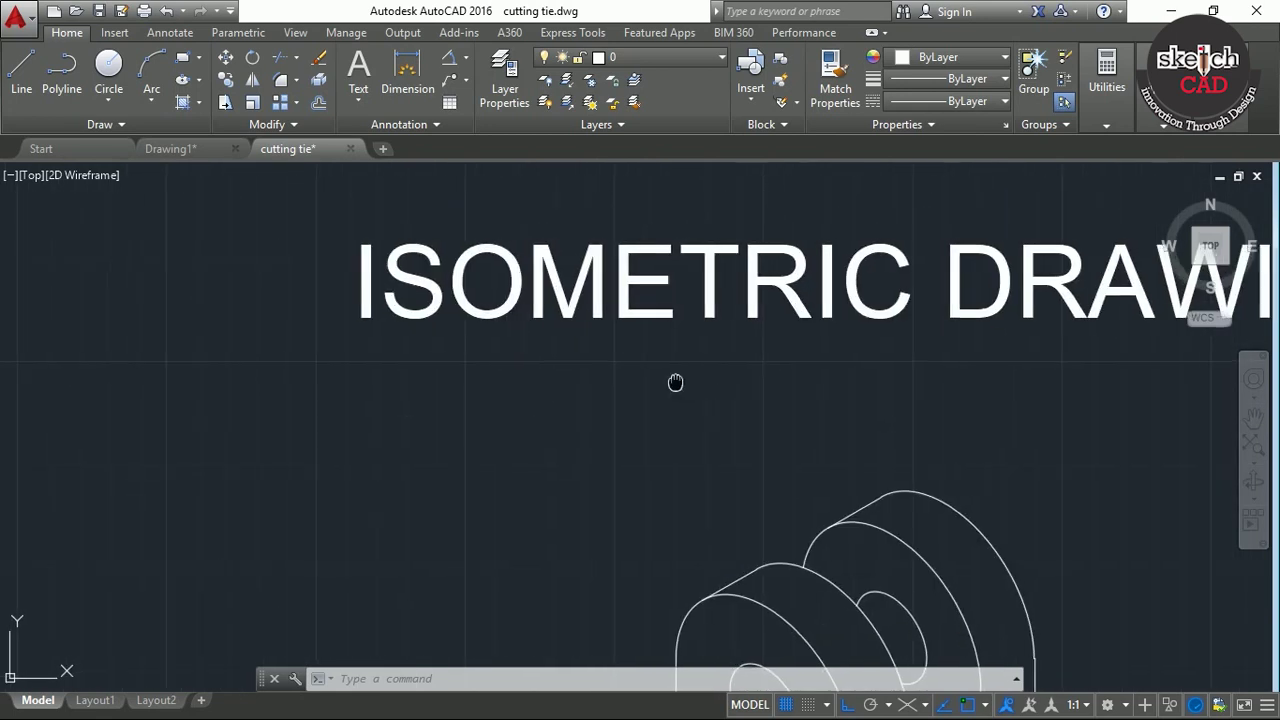
middle_click_drag(609, 366, 395, 368)
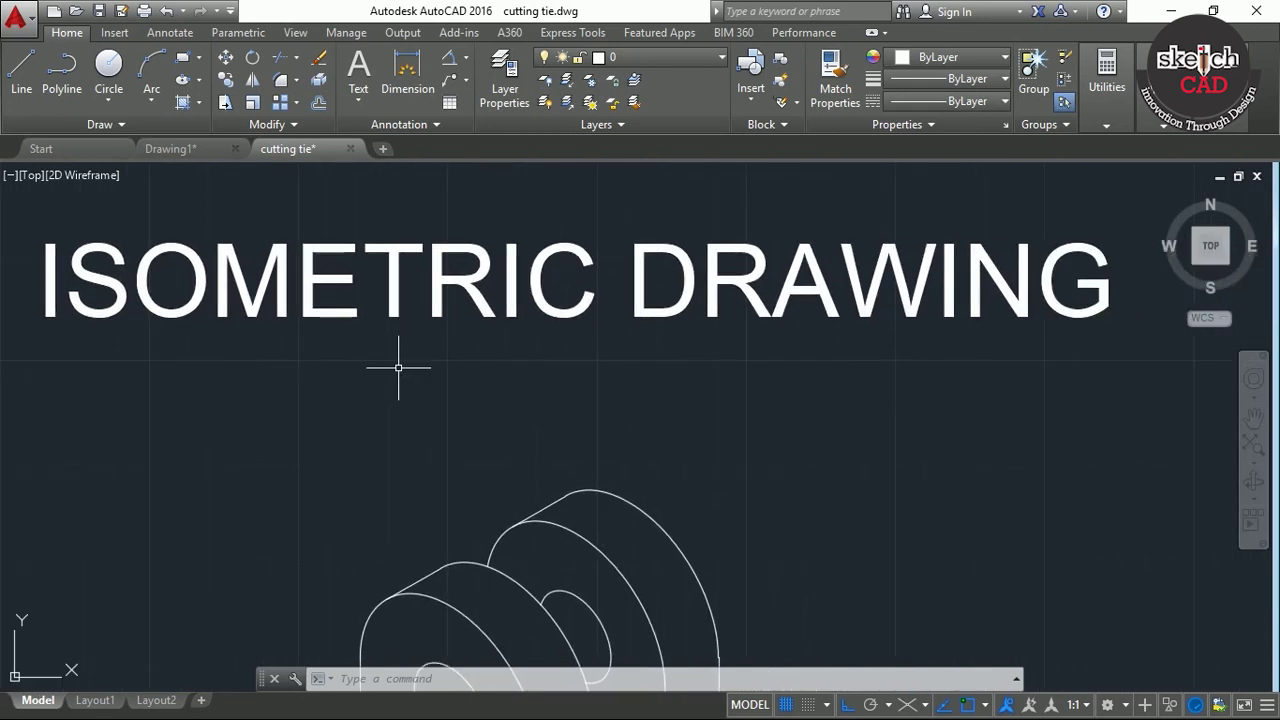
scroll(498, 425, "down", 2)
scroll(509, 420, "up", 2)
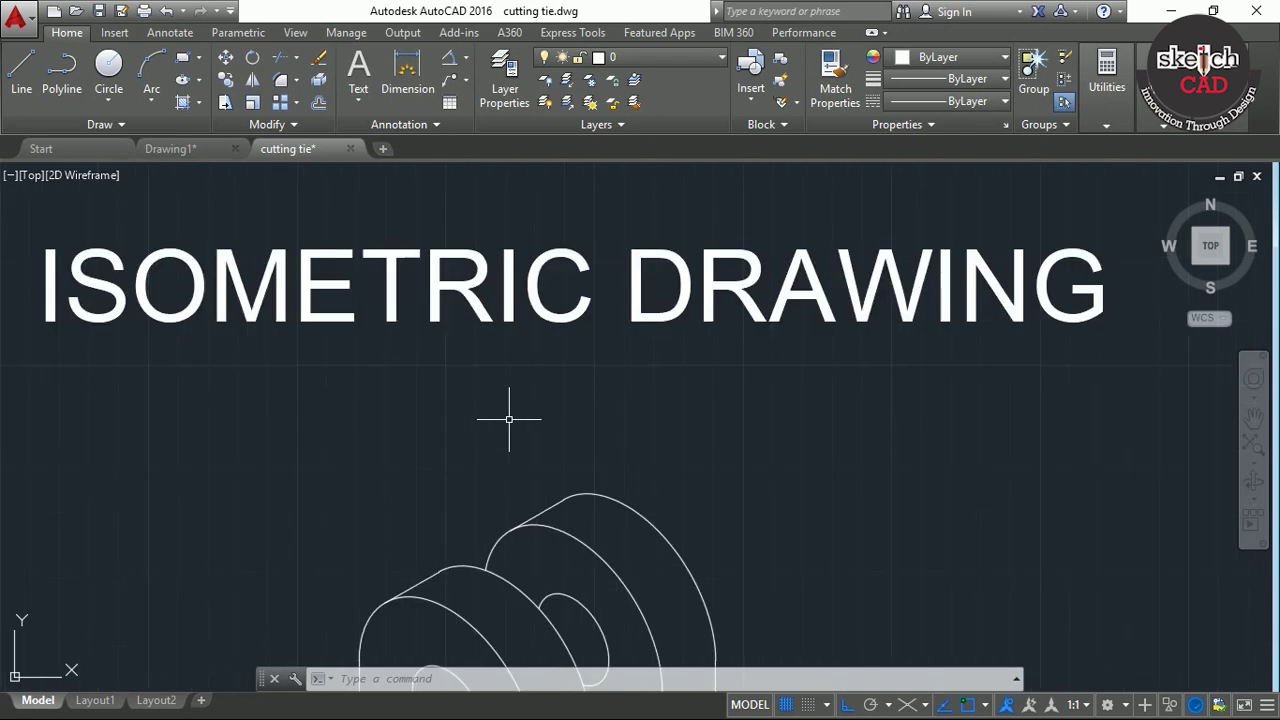
middle_click_drag(509, 420, 521, 420)
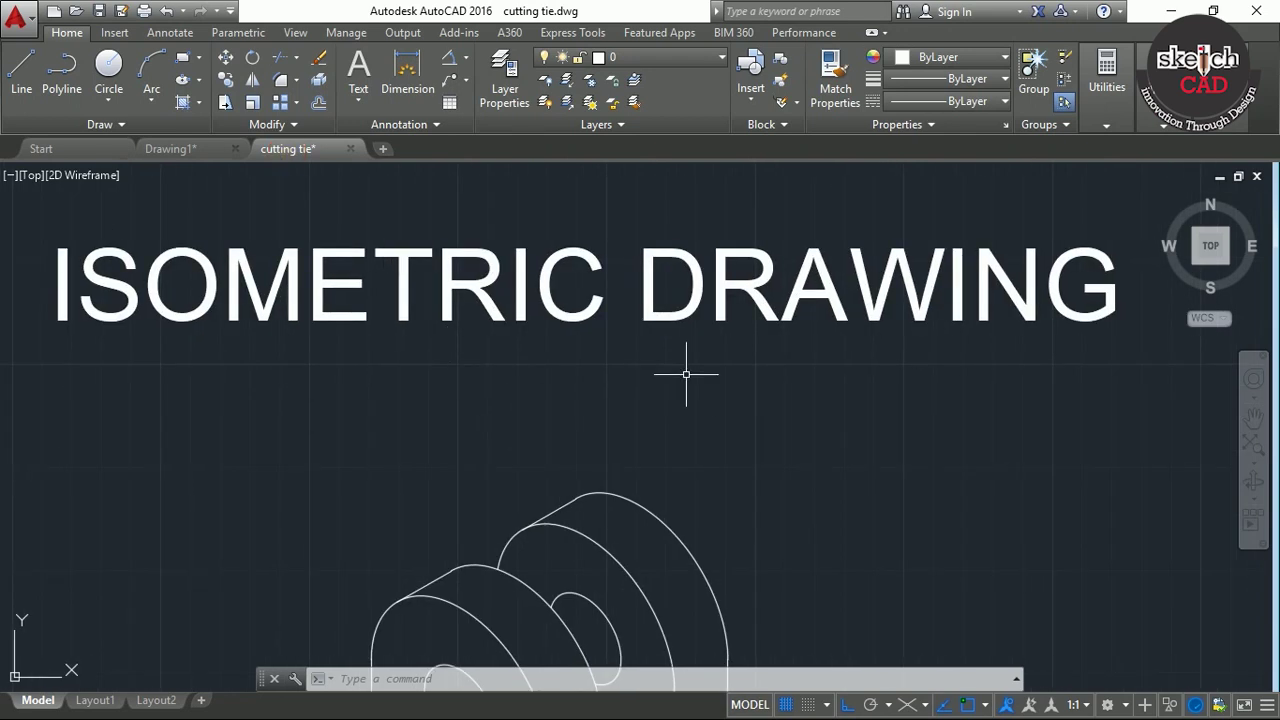
scroll(700, 385, "down", 2)
scroll(740, 420, "down", 2)
middle_click_drag(749, 434, 749, 354)
scroll(680, 490, "up", 4)
scroll(623, 394, "down", 6)
scroll(599, 446, "up", 4)
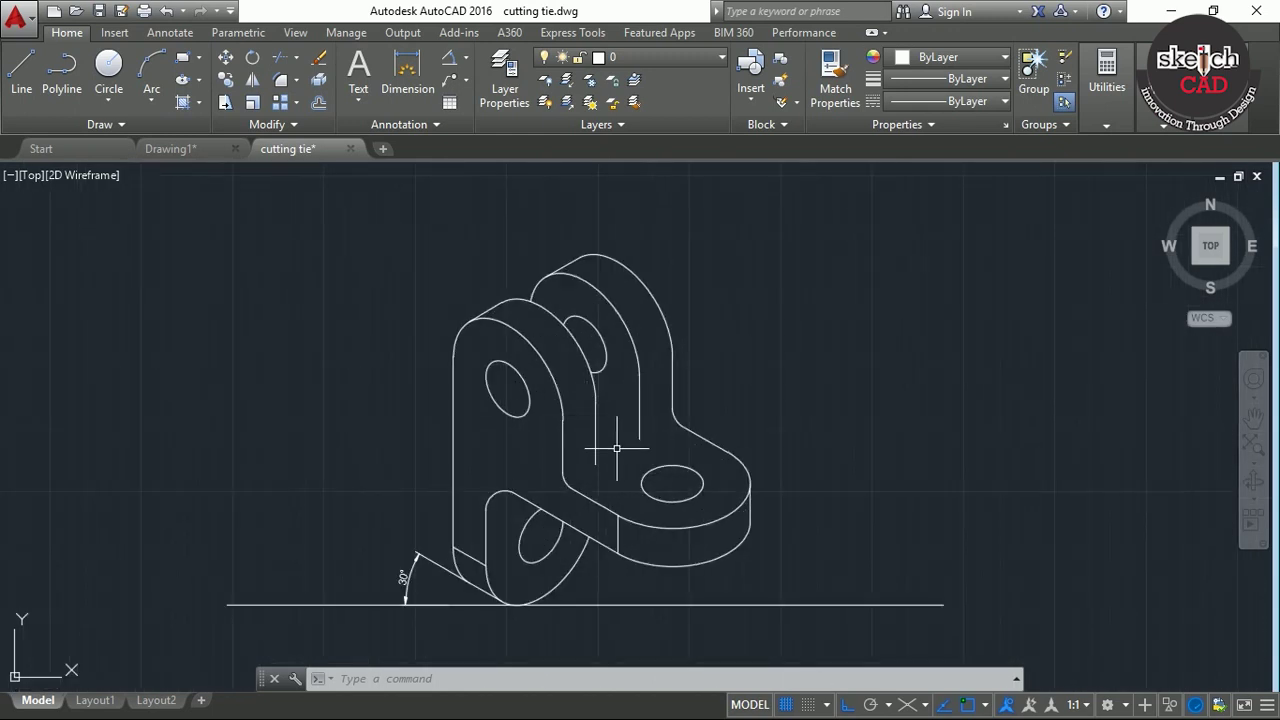
scroll(617, 436, "down", 2)
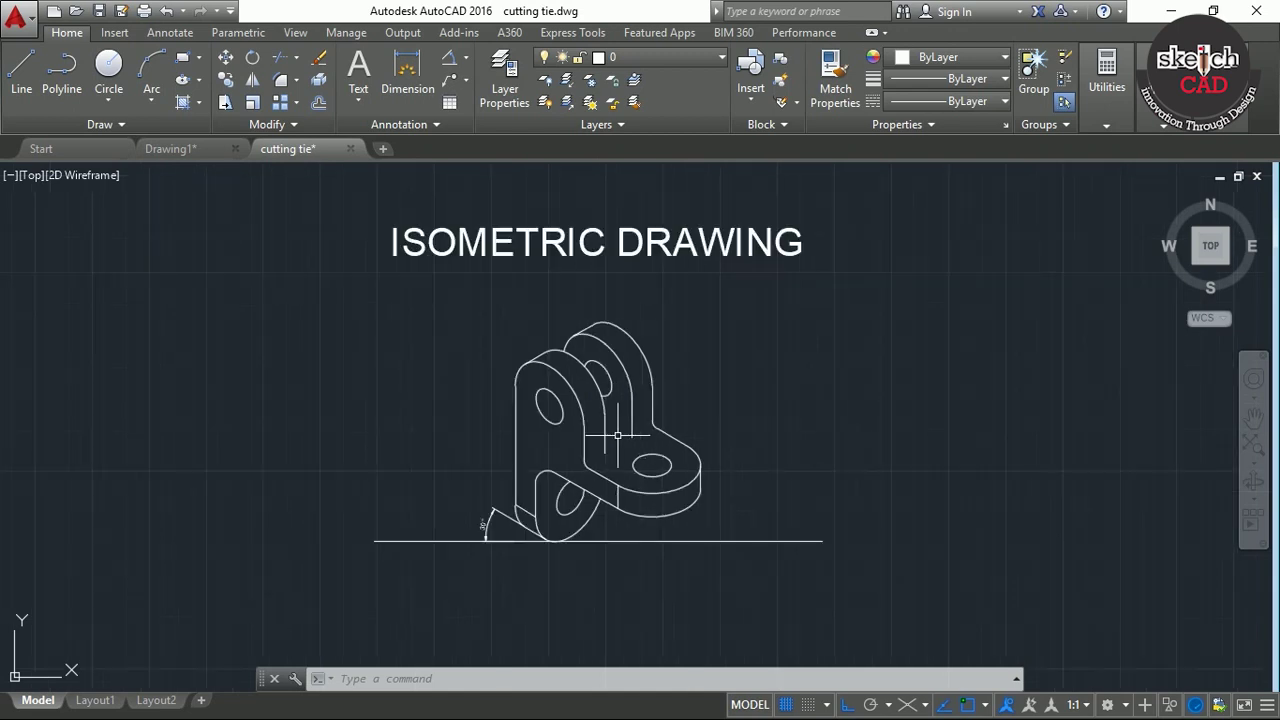
scroll(544, 535, "up", 4)
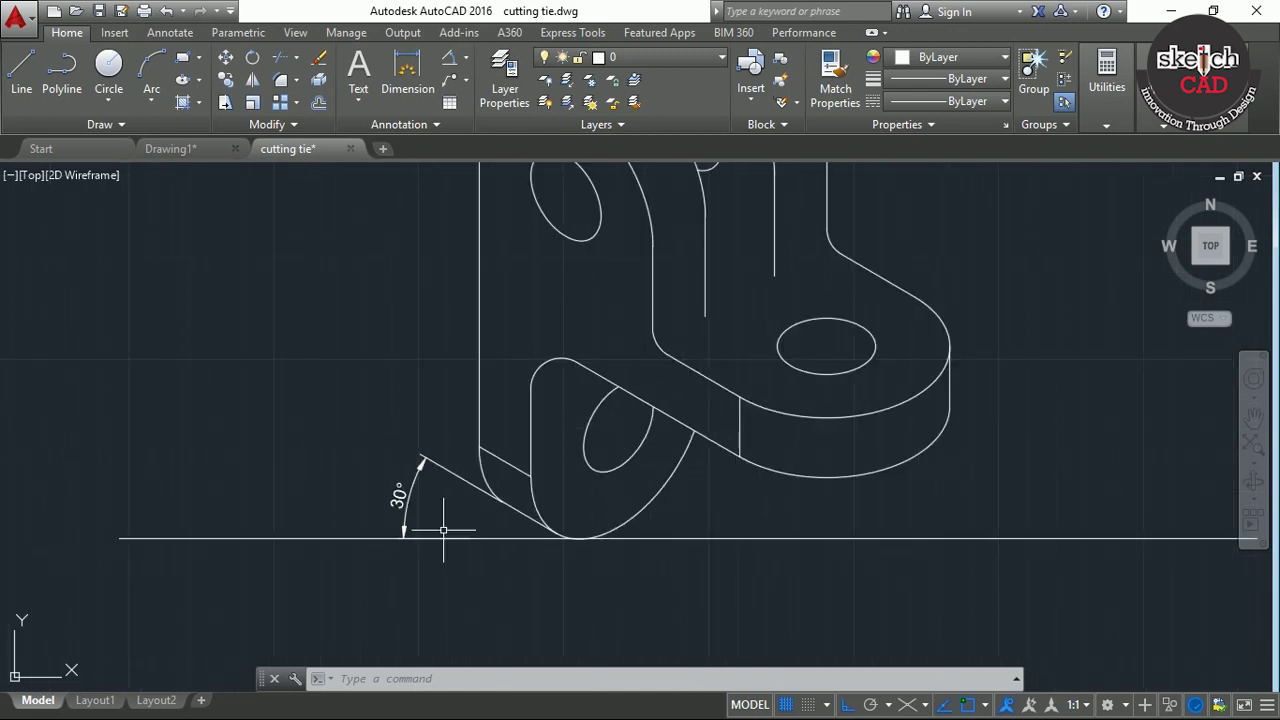
scroll(437, 487, "up", 2)
scroll(457, 500, "down", 4)
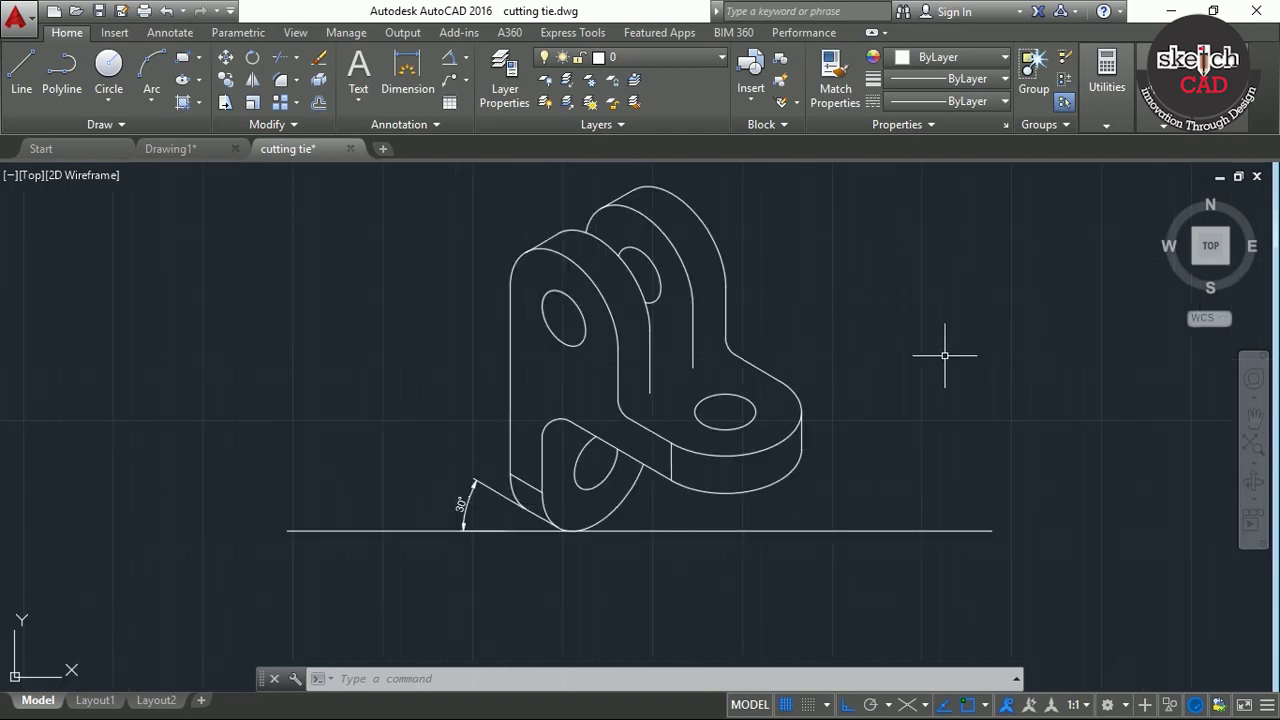
mouse_move(1215, 281)
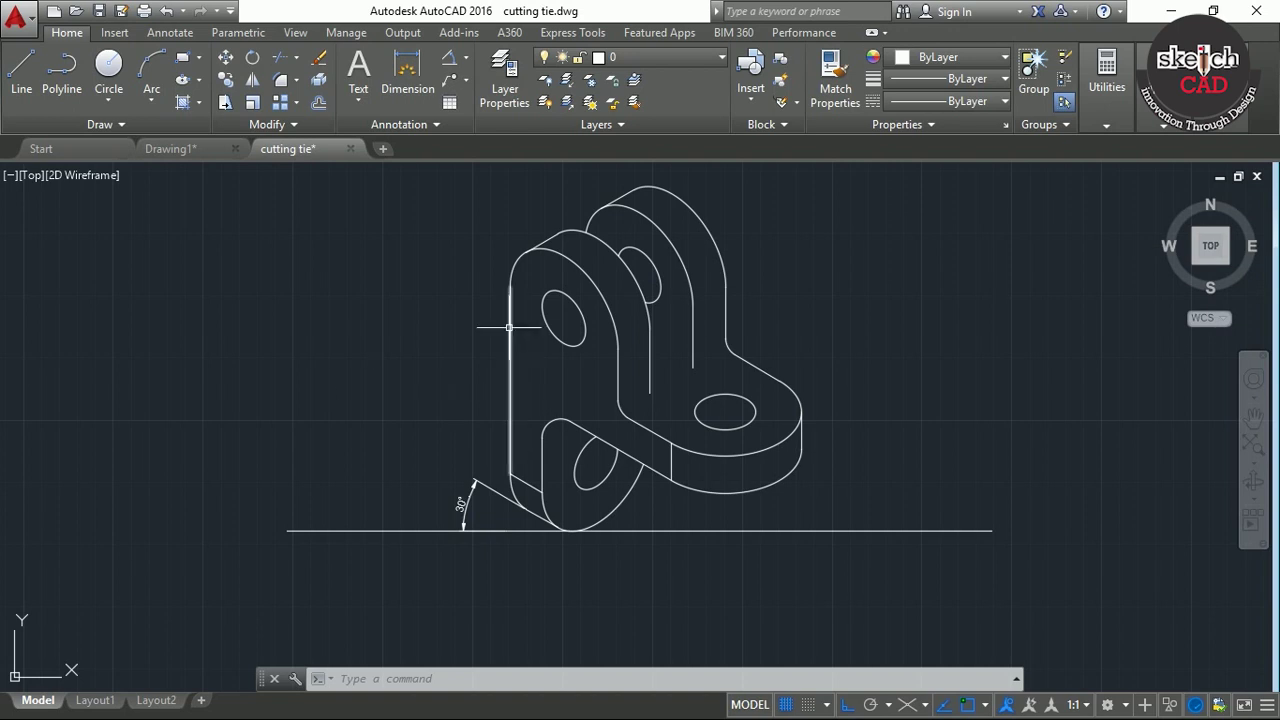
Check the part from Front, return to Top, then switch to Drawing1's bracket reference image
left_click(1211, 274)
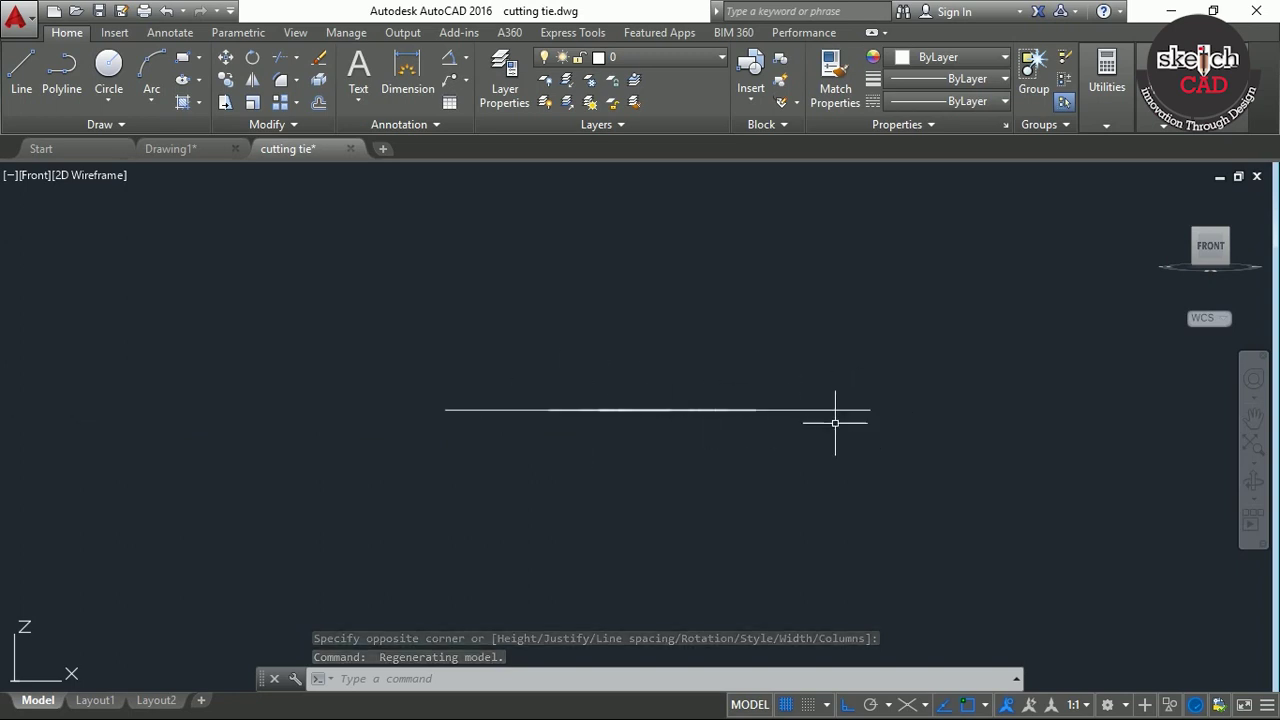
left_click(1211, 219)
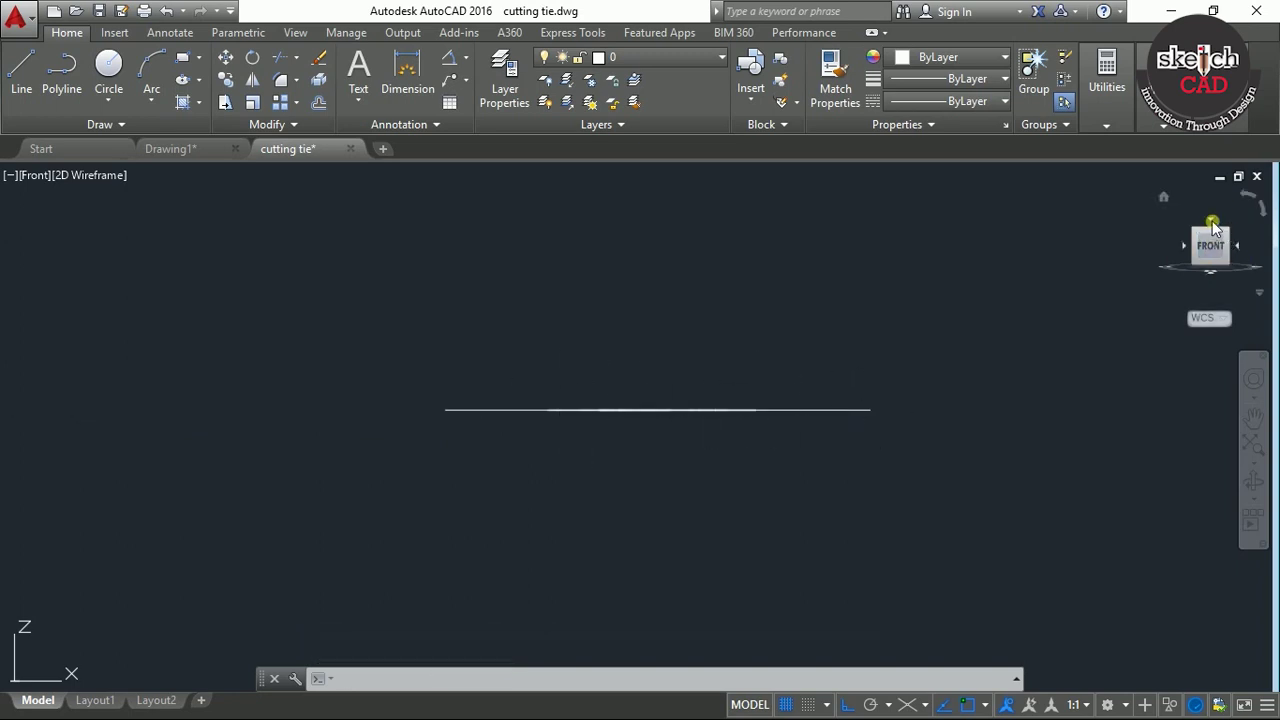
scroll(860, 405, "up", 5)
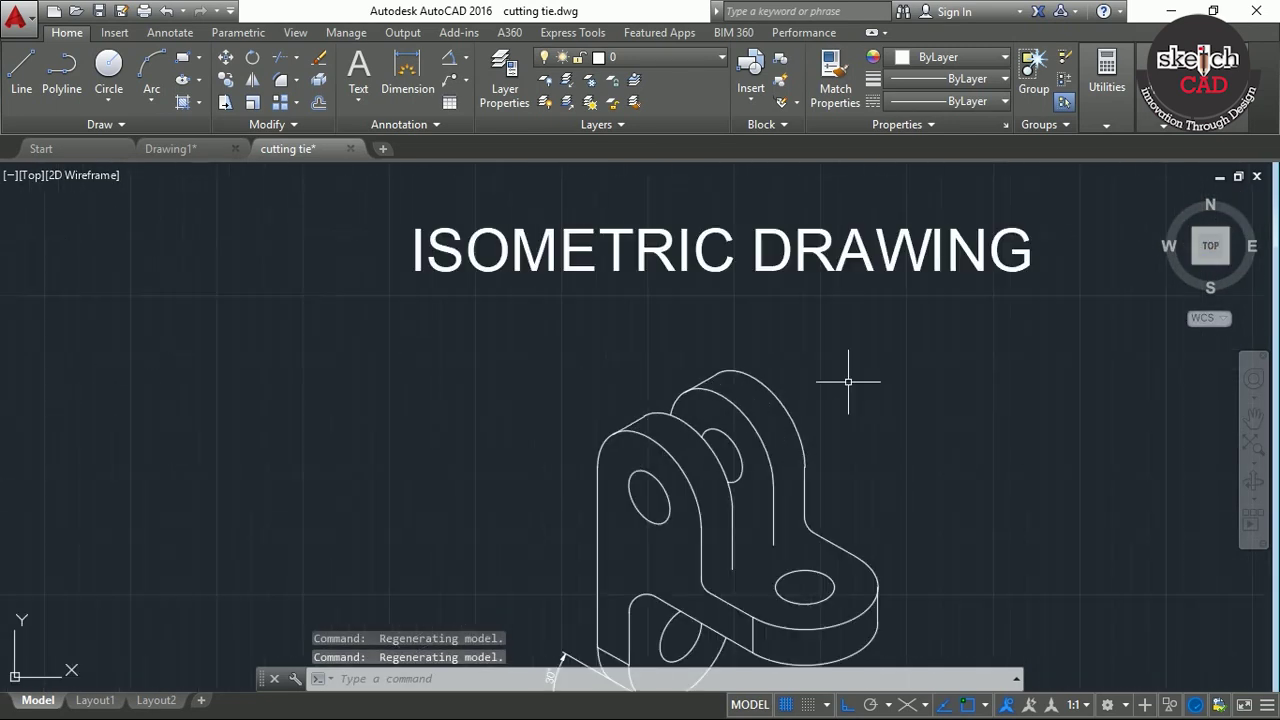
scroll(851, 354, "down", 2)
scroll(829, 349, "up", 2)
middle_click_drag(834, 377, 884, 312)
scroll(931, 395, "down", 2)
scroll(737, 371, "up", 2)
middle_click_drag(737, 371, 763, 386)
scroll(730, 355, "up", 2)
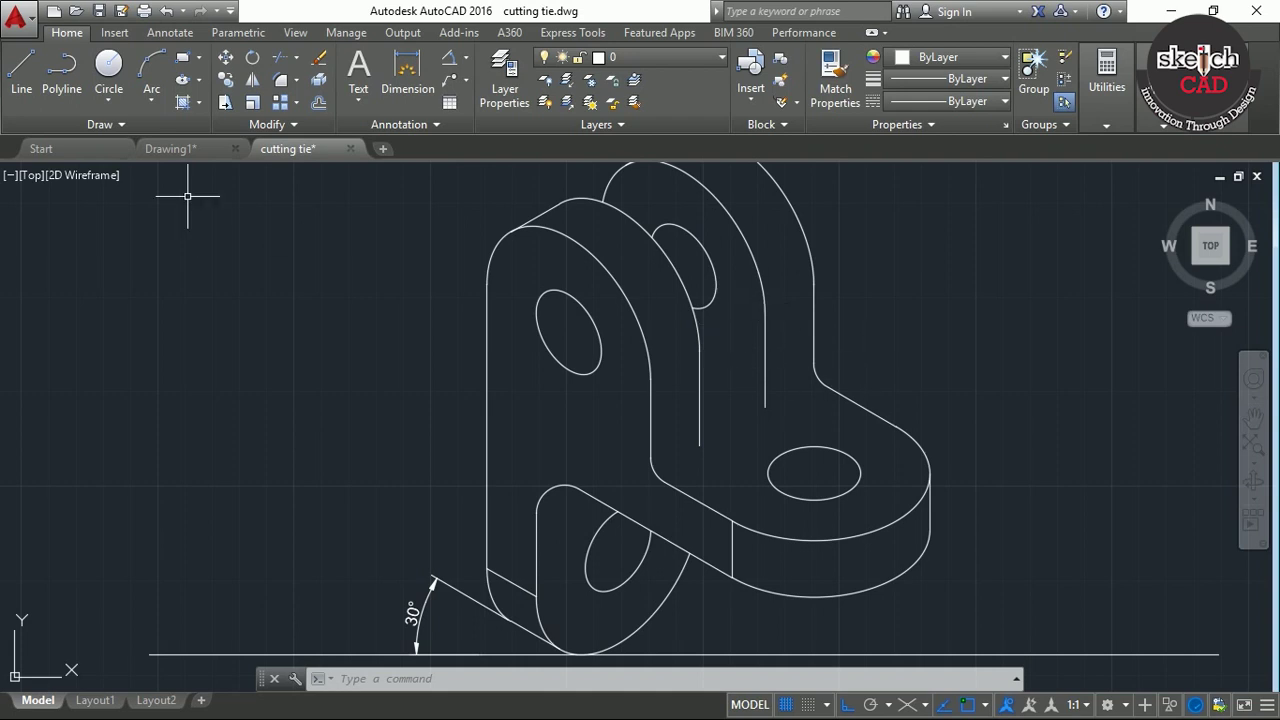
left_click(163, 150)
middle_click_drag(791, 434, 930, 421)
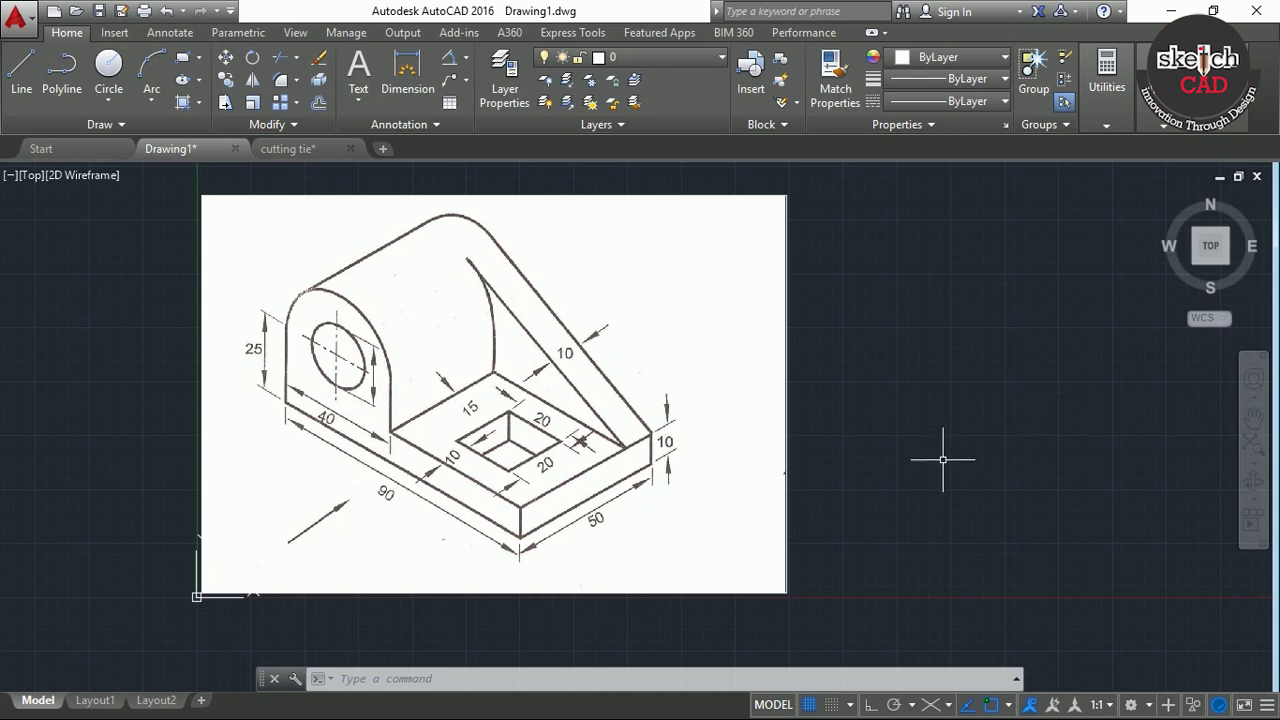
Pan the bracket reference image off to the left to expose empty drawing space
middle_click_drag(970, 362, 874, 380)
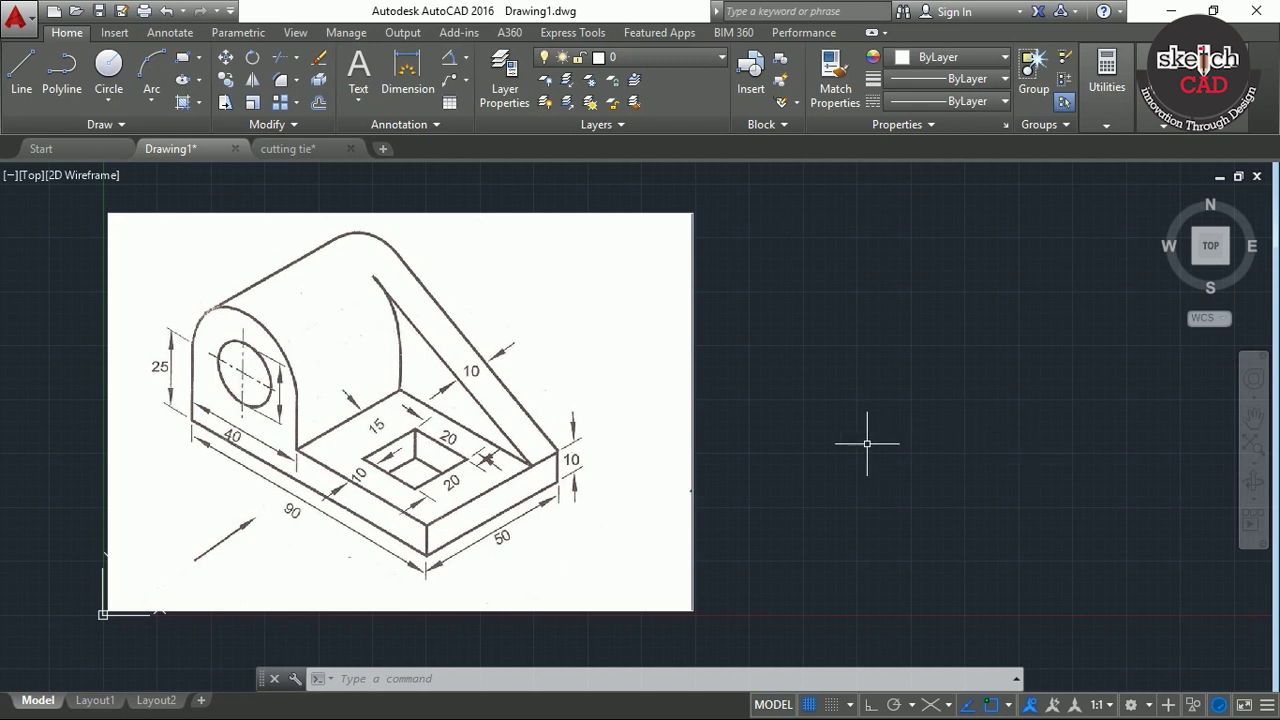
middle_click_drag(1003, 438, 746, 437)
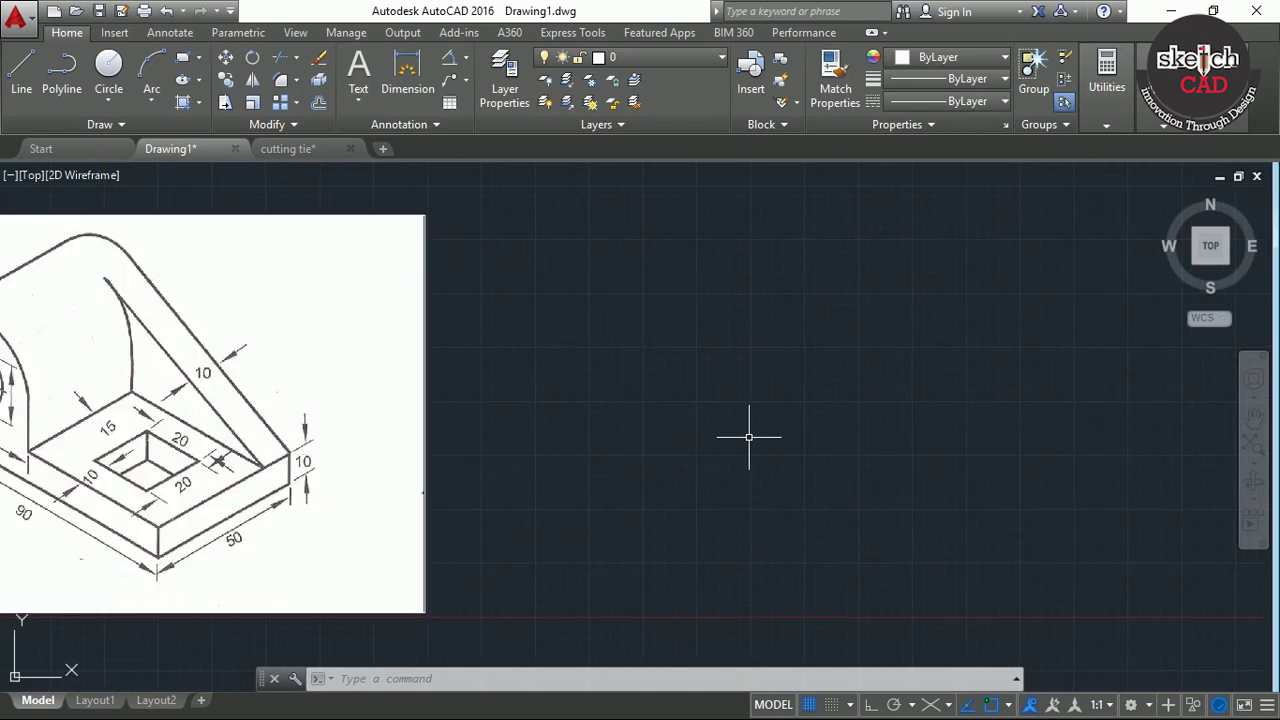
mouse_move(775, 502)
middle_mouse_down()
mouse_move(656, 540)
mouse_move(423, 529)
middle_mouse_up()
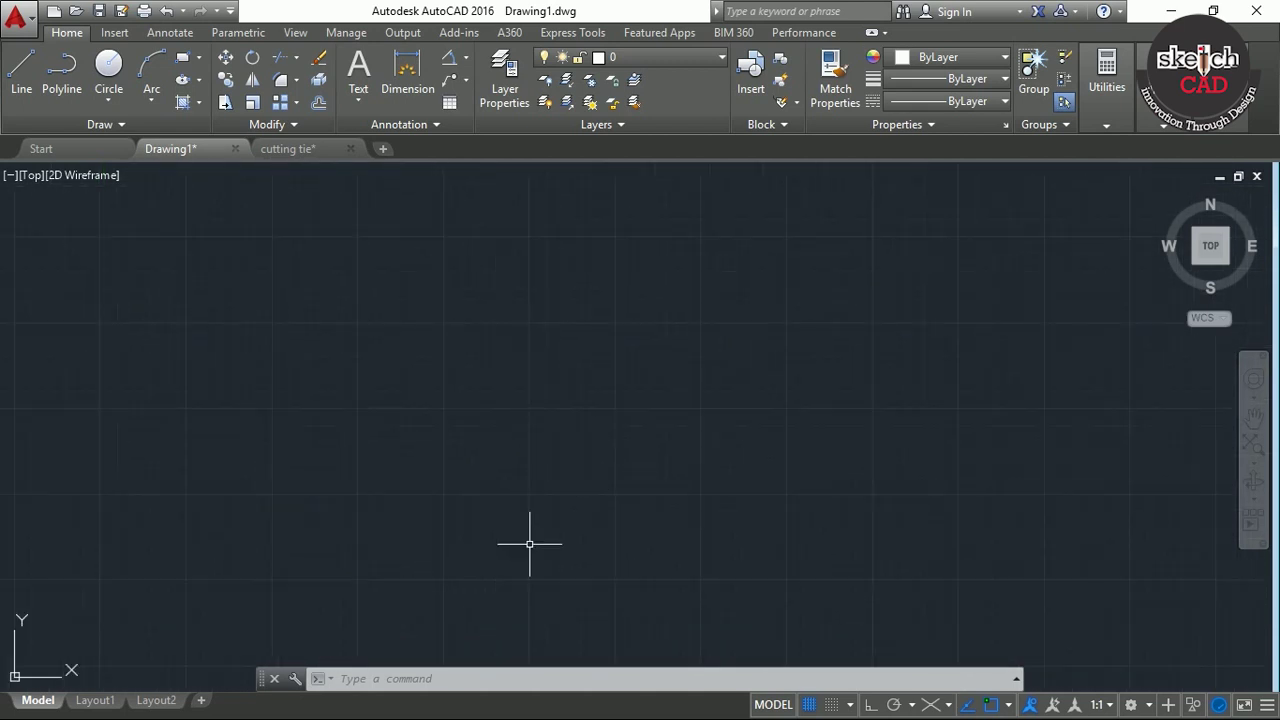
left_click(476, 680)
Set SNAPSTYL to 1 for an isometric grid and cursor
type("SN")
type("AP")
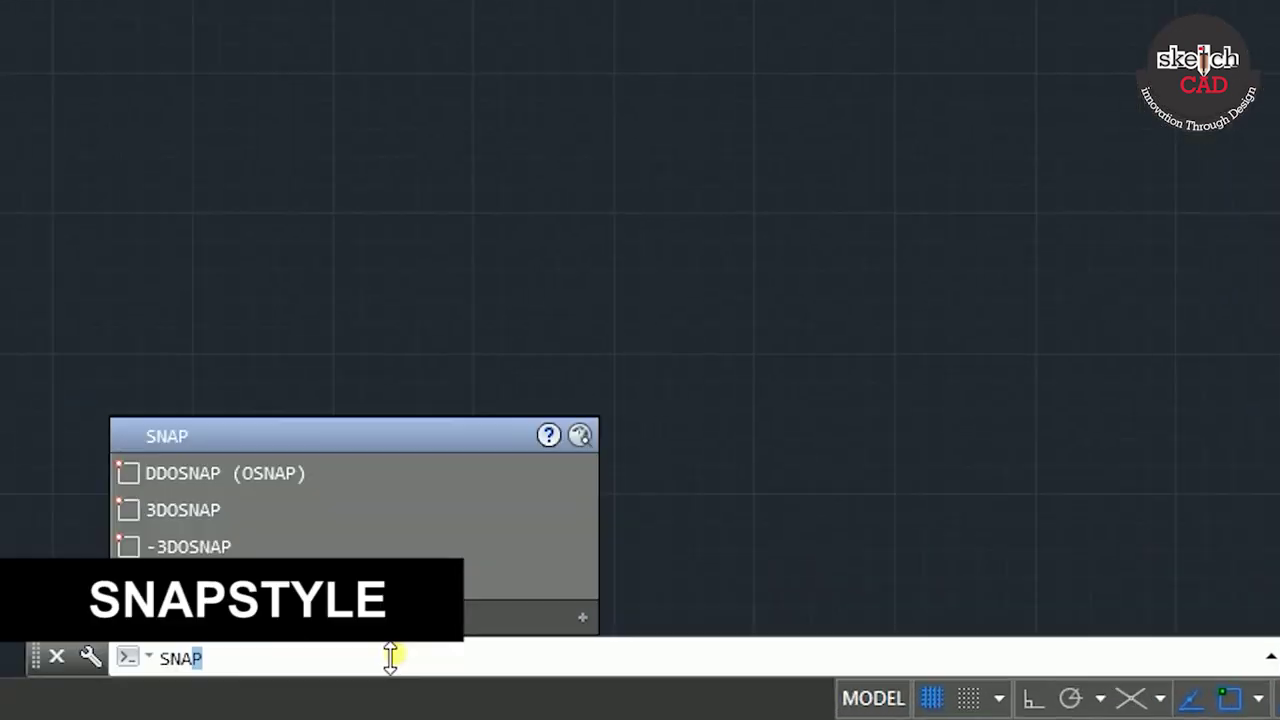
type("ST")
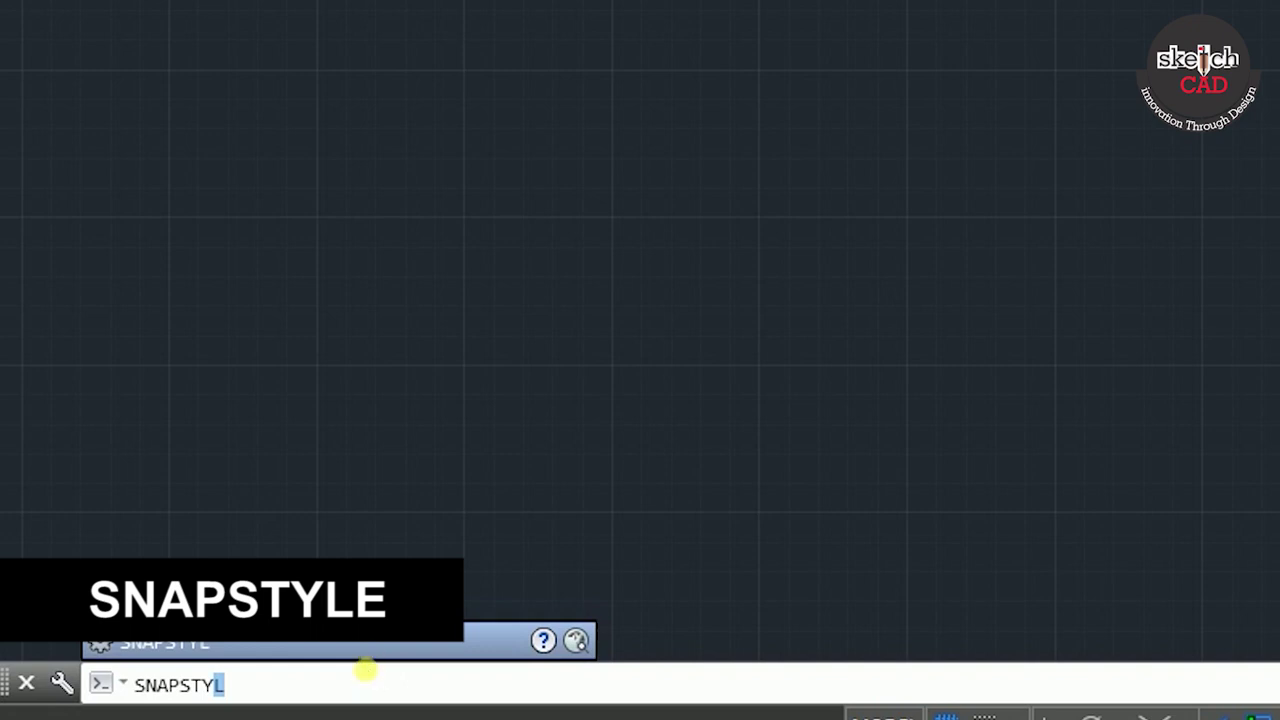
type("YL")
key("Return")
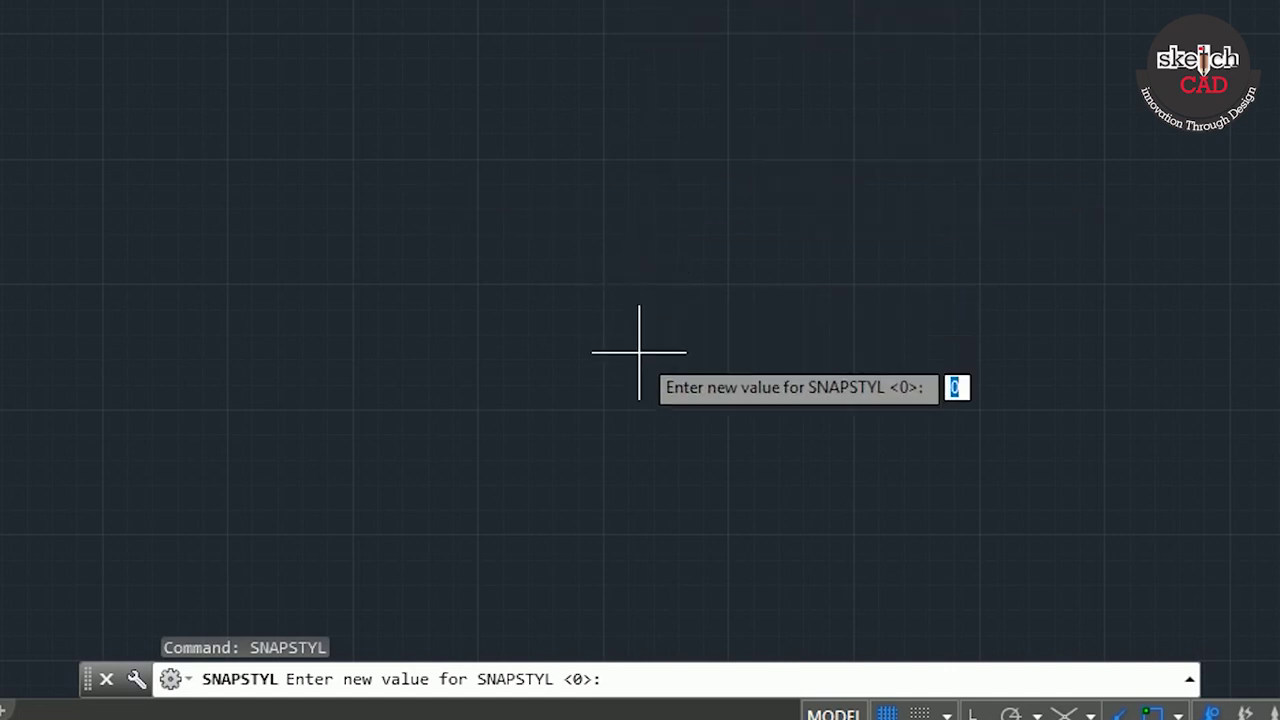
type("1")
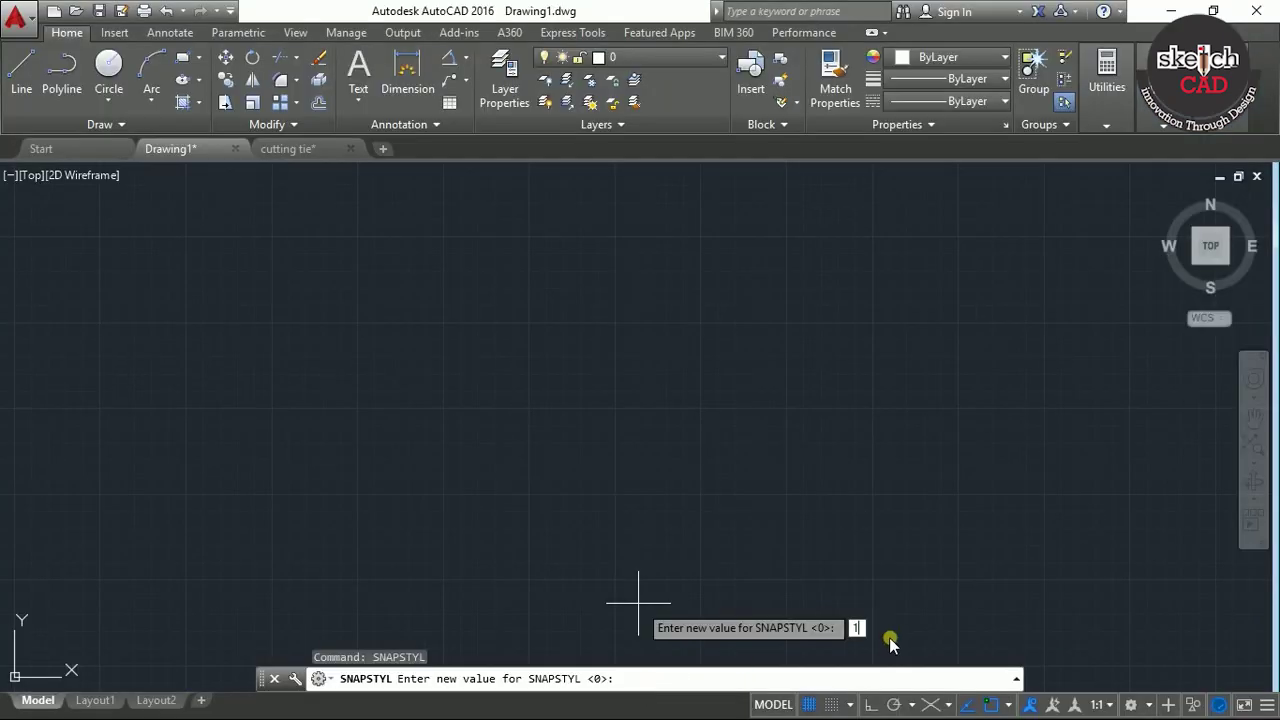
key("Return")
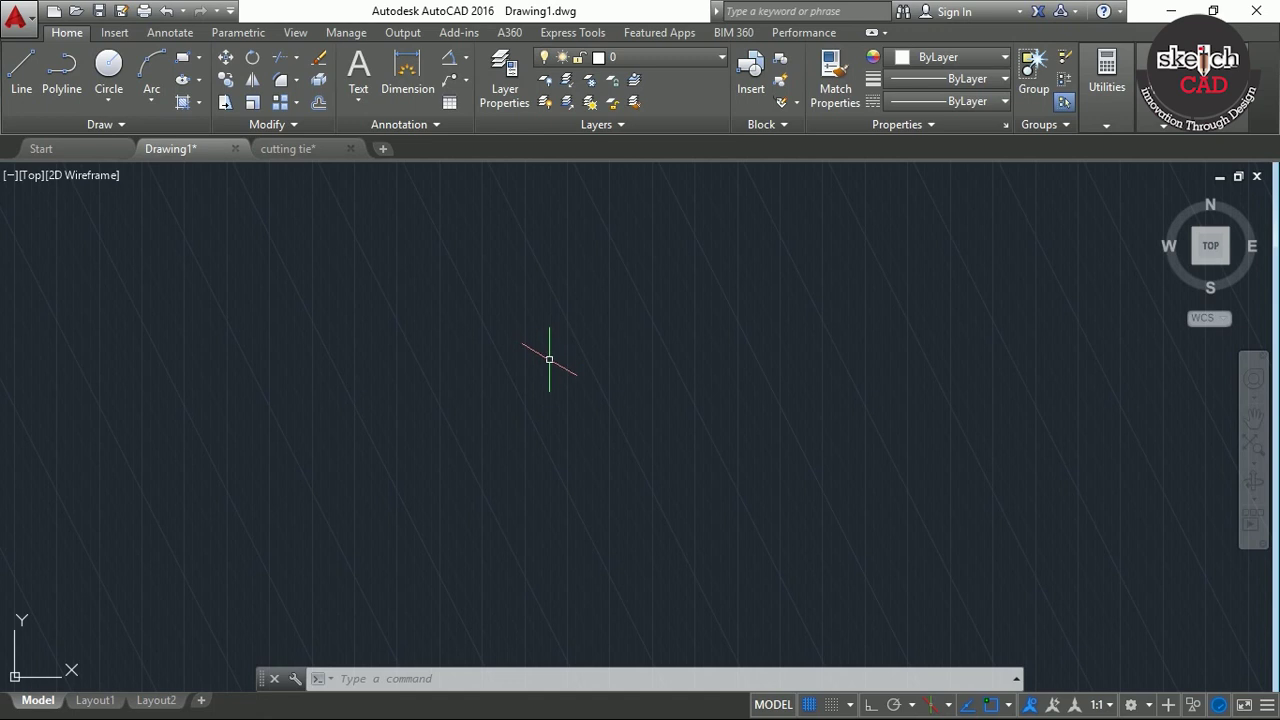
Cycle the isoplane through Top and Right to Left, and bring the reference image back
key("F5")
key("F5")
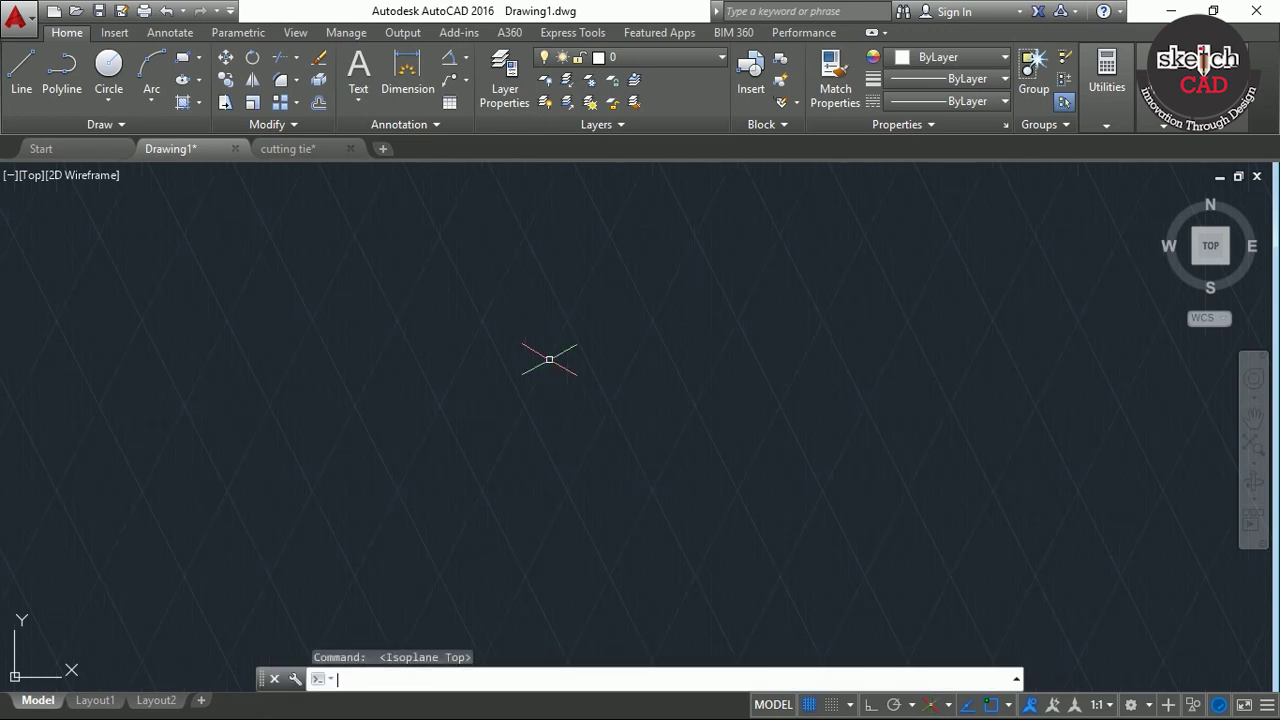
key("F5")
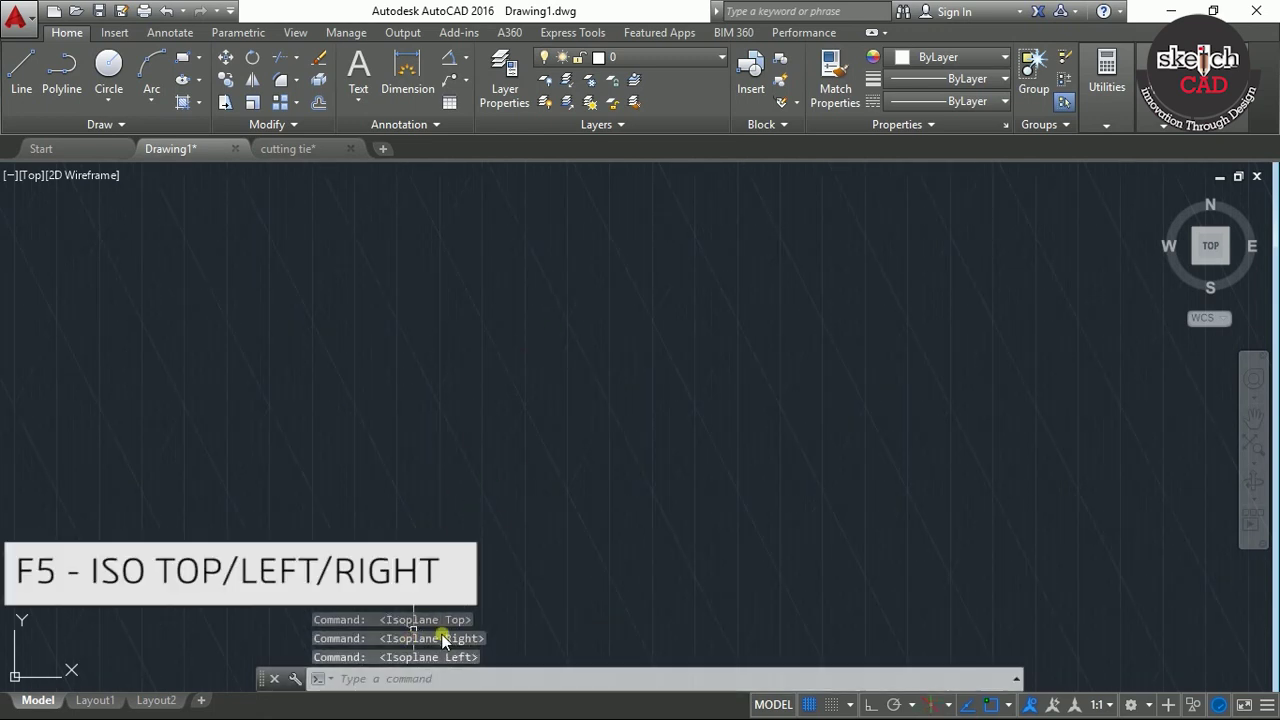
key("F5")
key("F5")
key("F5")
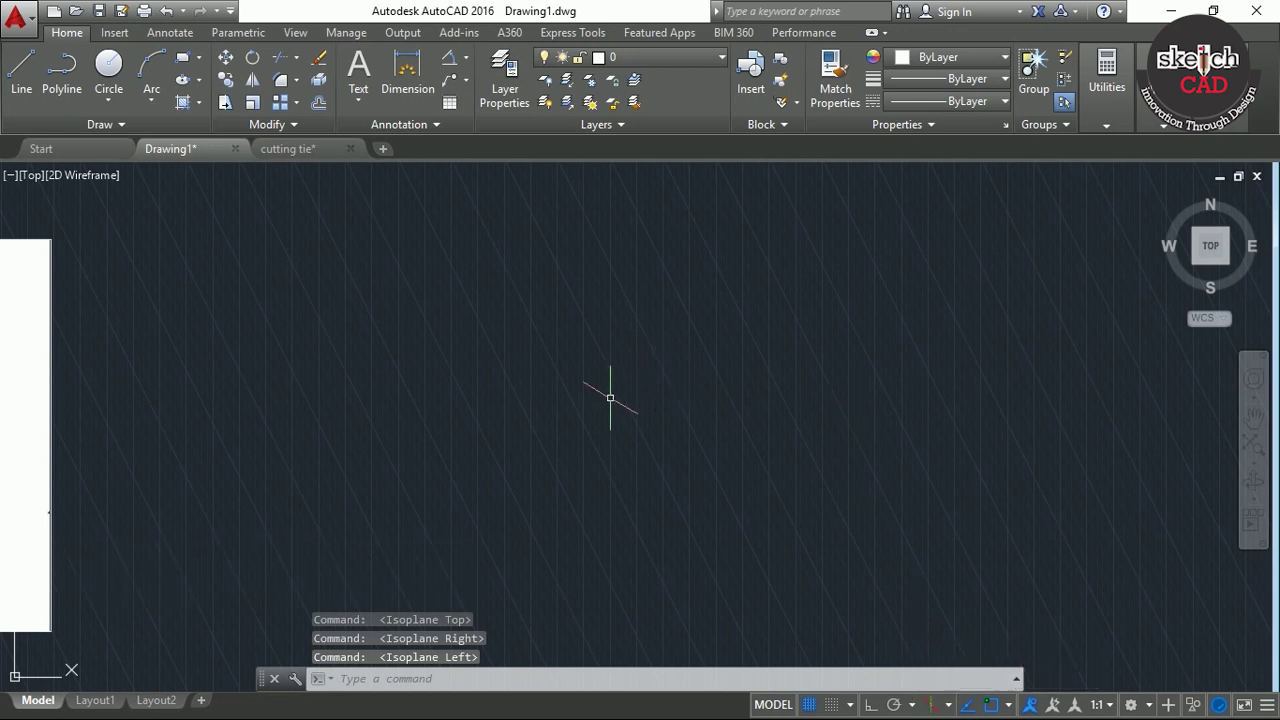
middle_click_drag(494, 394, 768, 431)
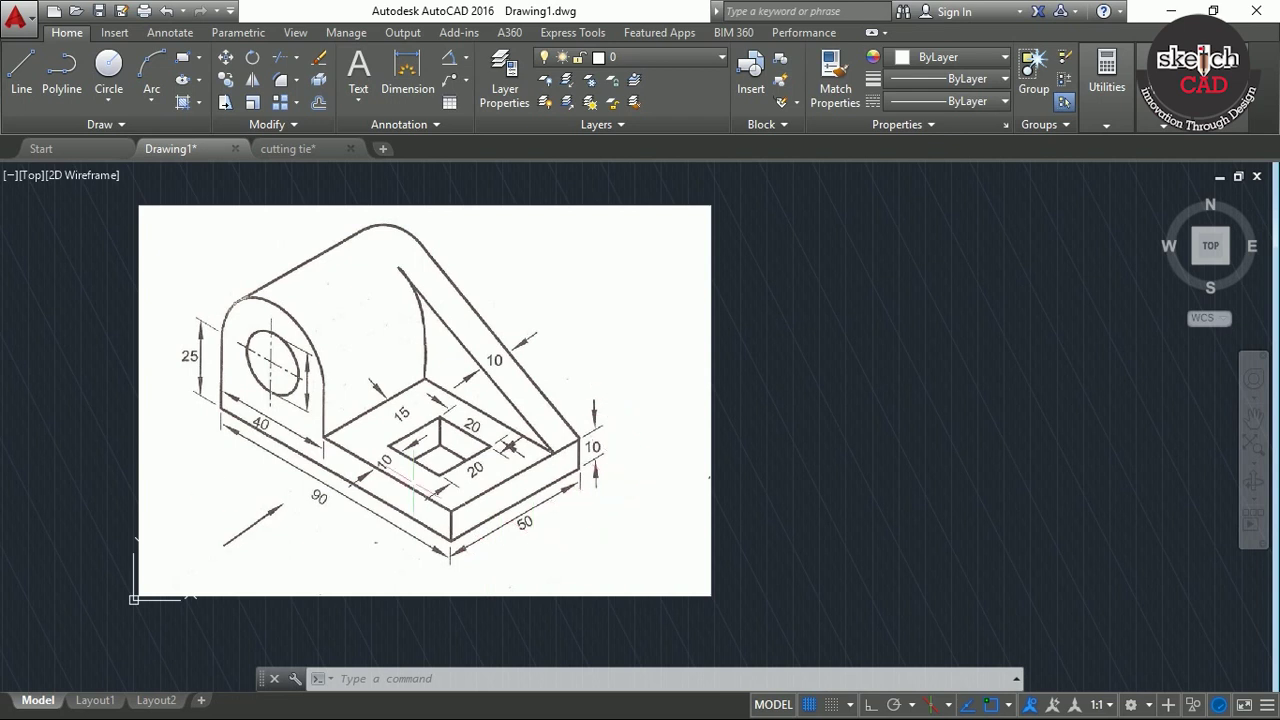
middle_click_drag(550, 480, 509, 474)
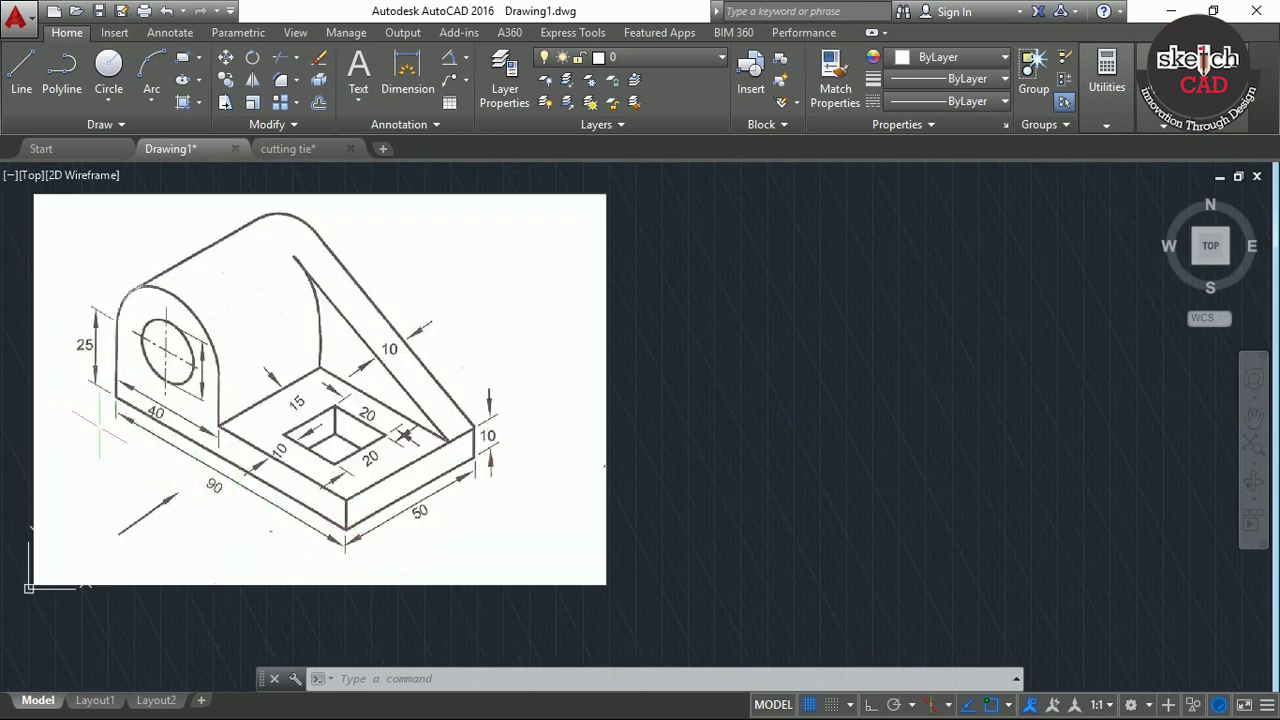
scroll(837, 329, "up", 1)
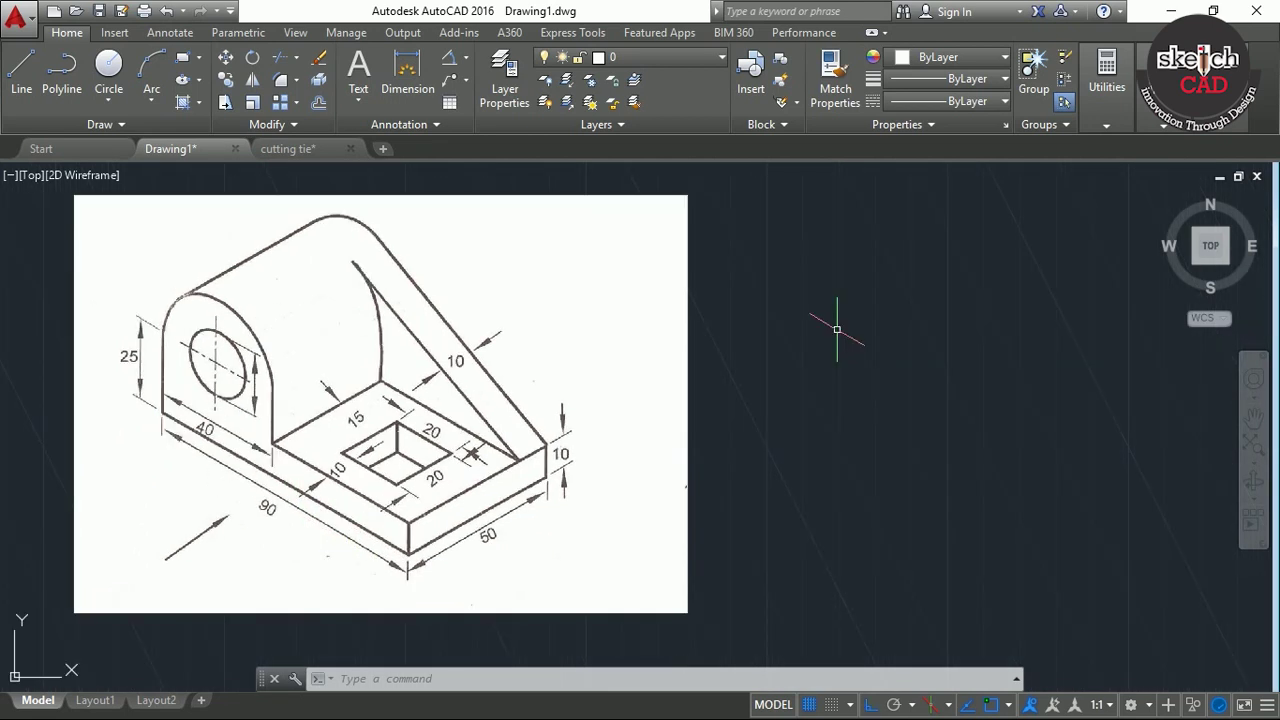
Start a line and draw the 90-long base edge followed by a 10-unit vertical segment
type("l")
key("Return")
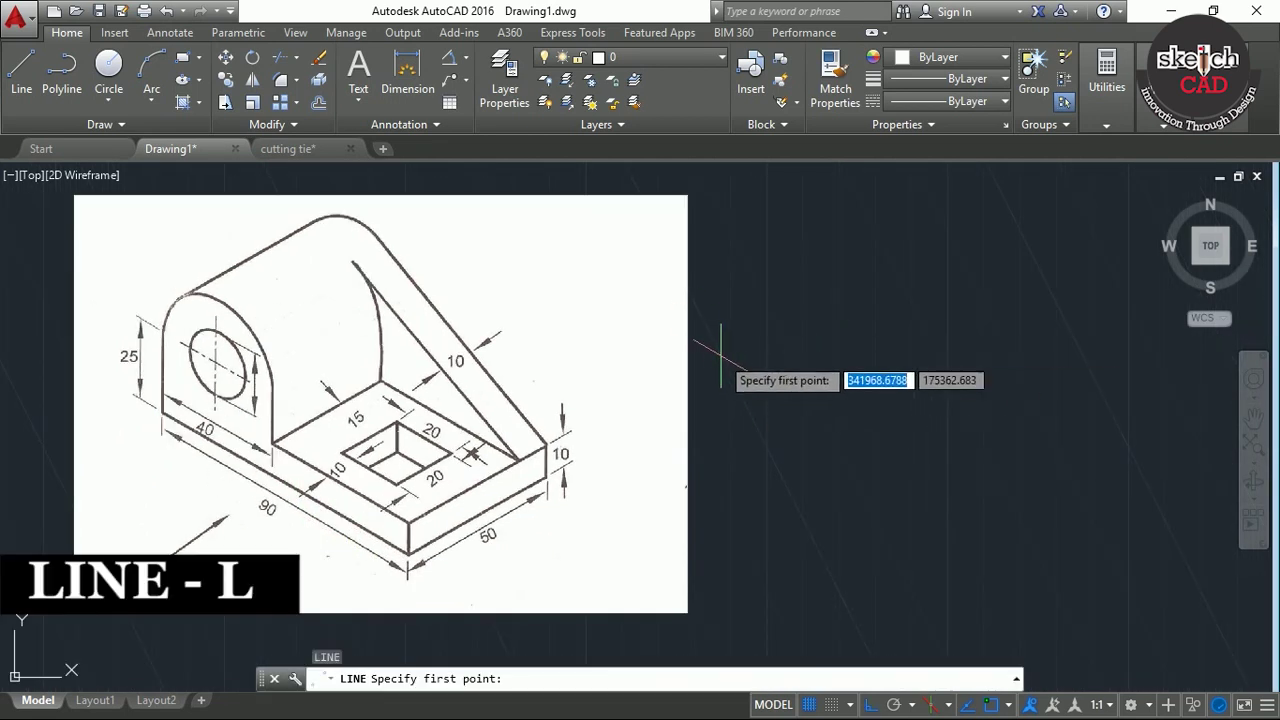
left_click(761, 350)
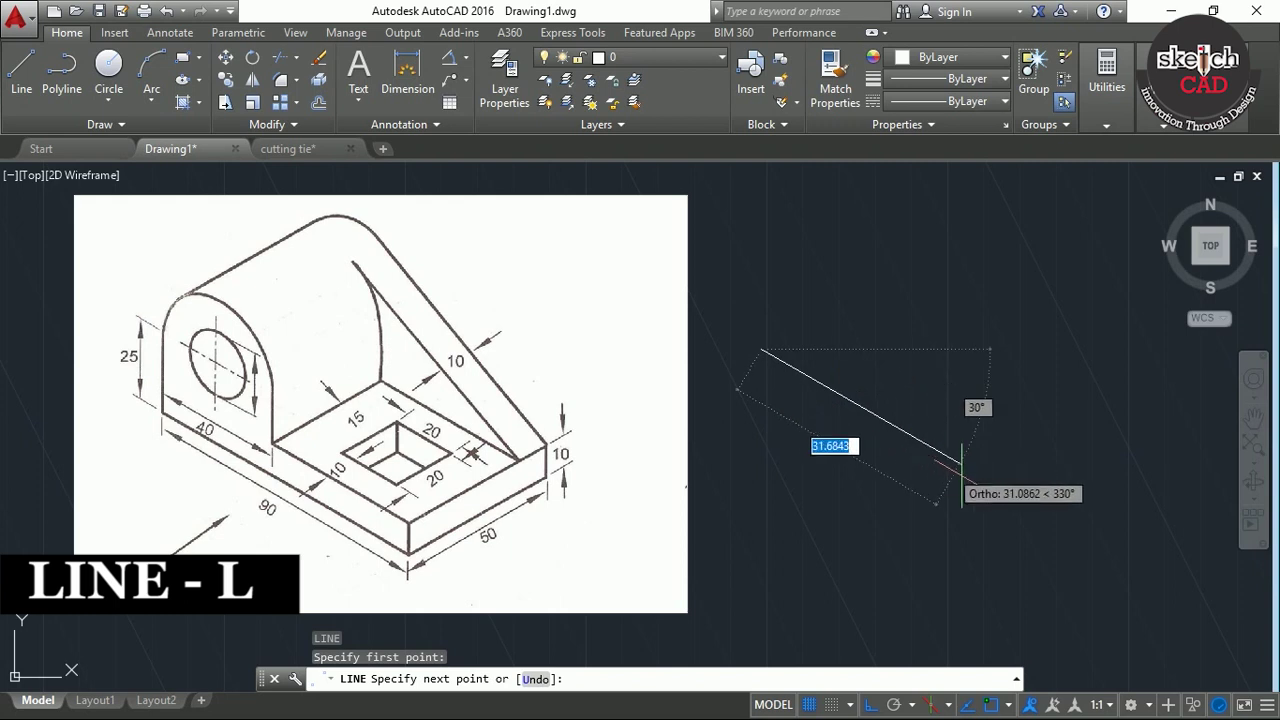
type("90")
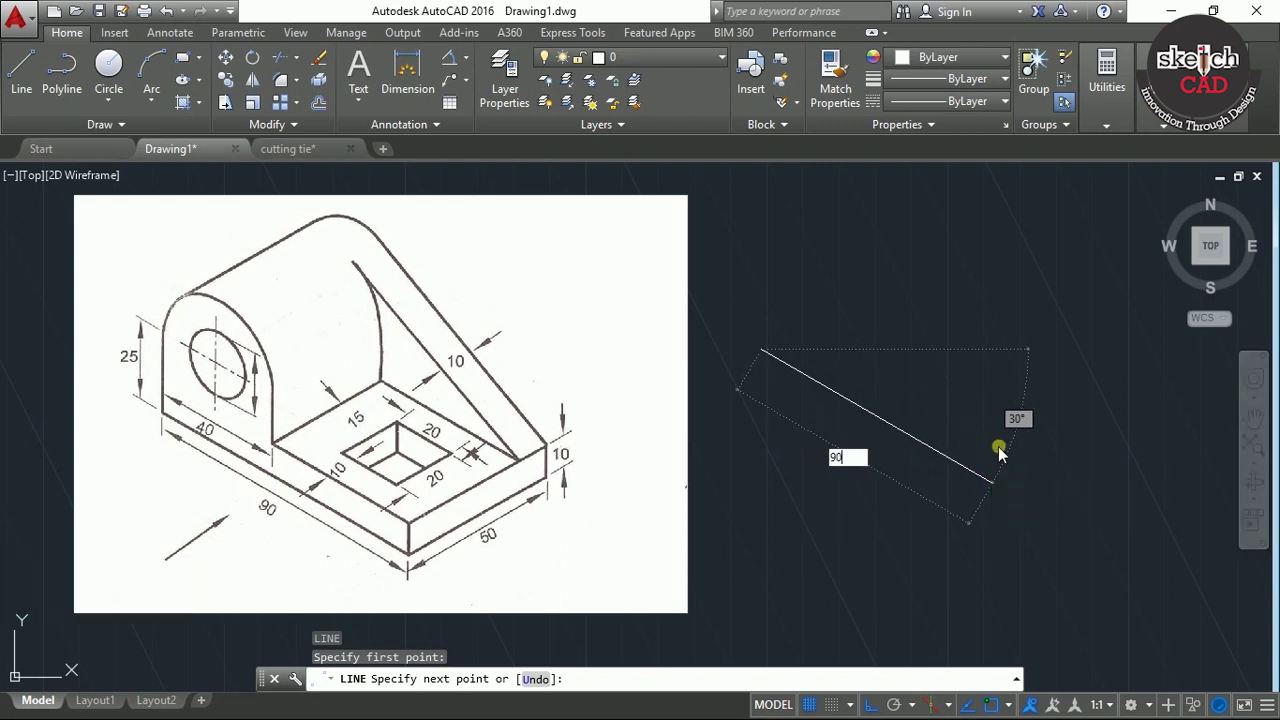
key("Return")
scroll(990, 462, "down", 5)
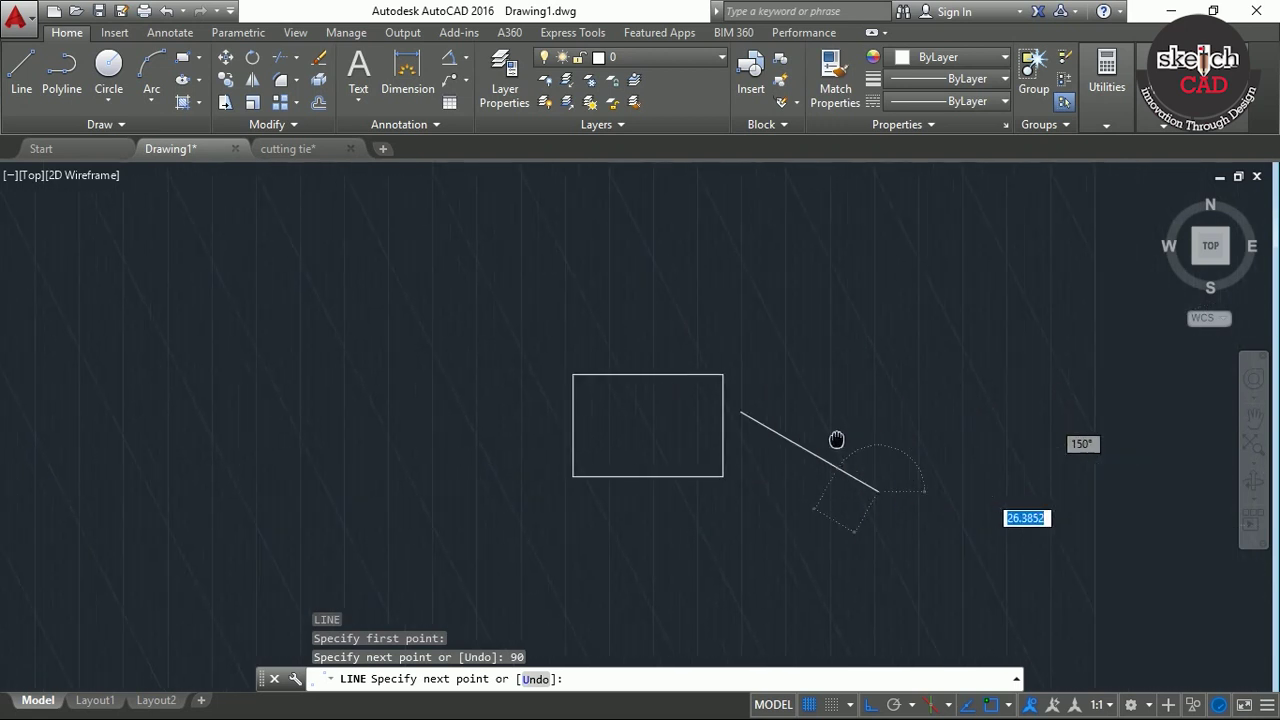
scroll(700, 448, "up", 4)
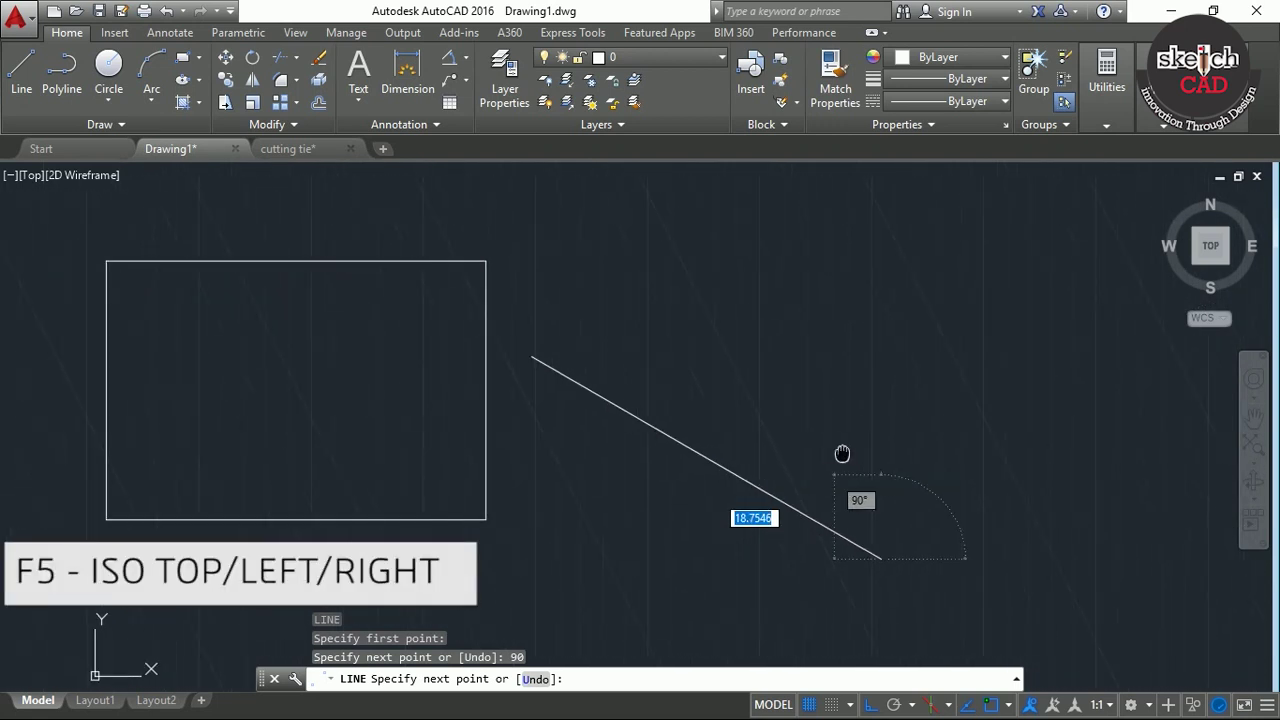
middle_click_drag(877, 462, 897, 465)
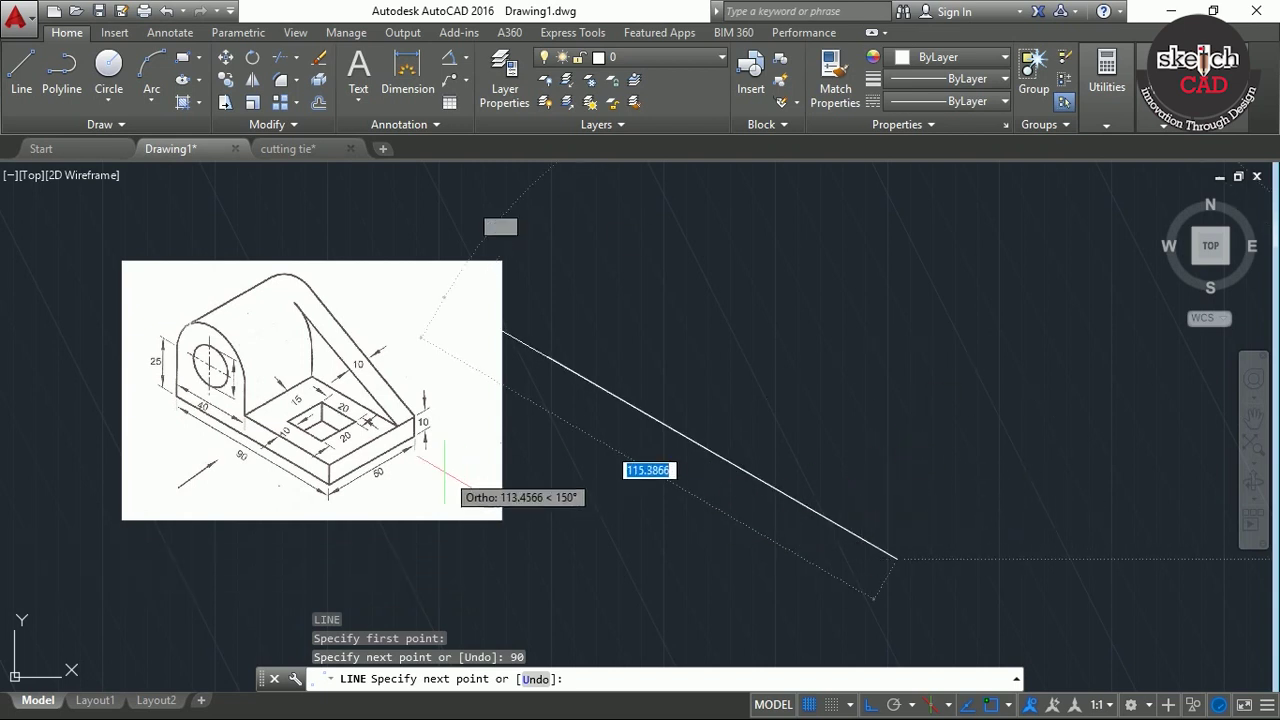
type("10")
key("Return")
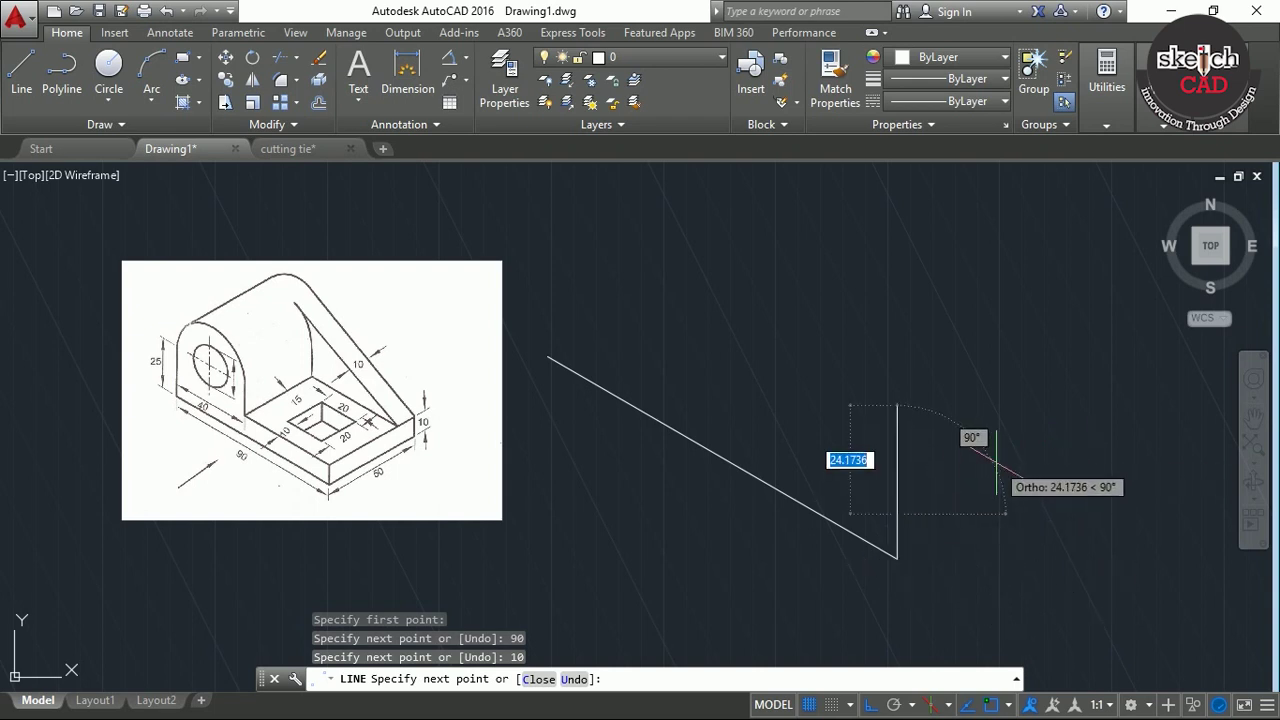
Complete the end face with 50, 10 and 50 unit isometric edges
scroll(470, 520, "up", 5)
middle_click_drag(245, 440, 712, 500)
scroll(712, 500, "down", 8)
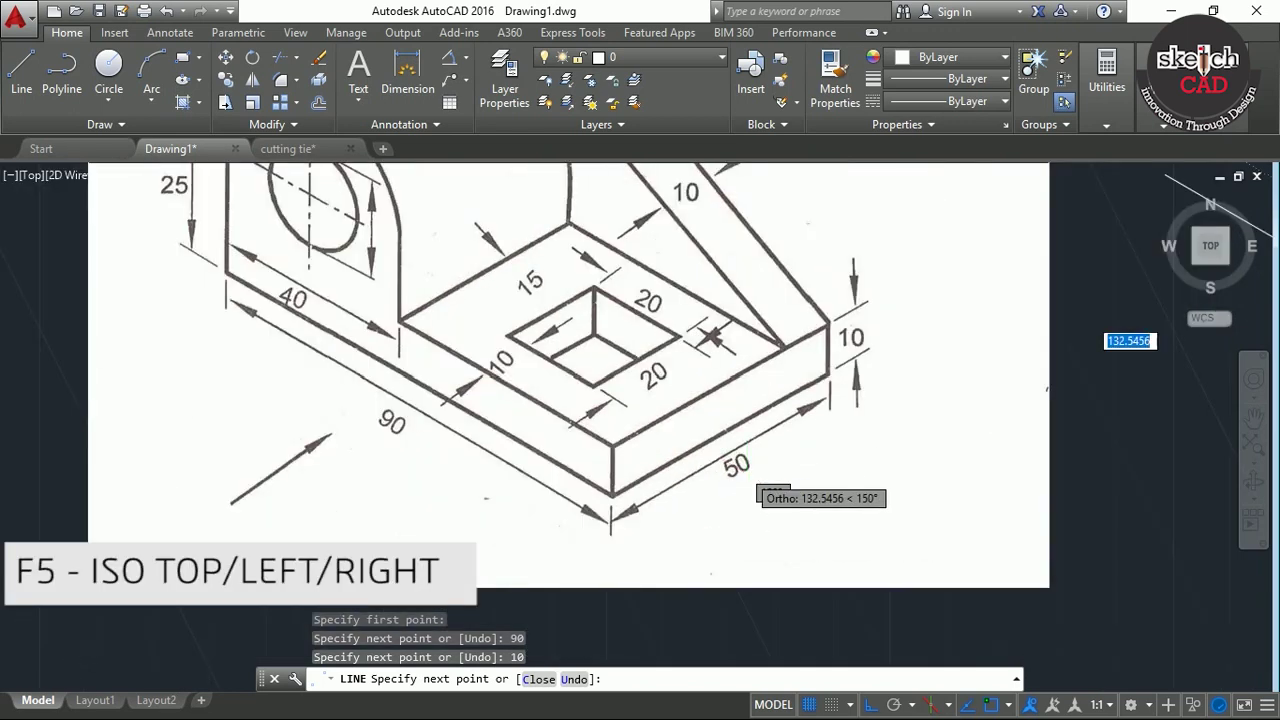
scroll(822, 491, "down", 2)
middle_click_drag(931, 494, 637, 494)
scroll(836, 488, "up", 2)
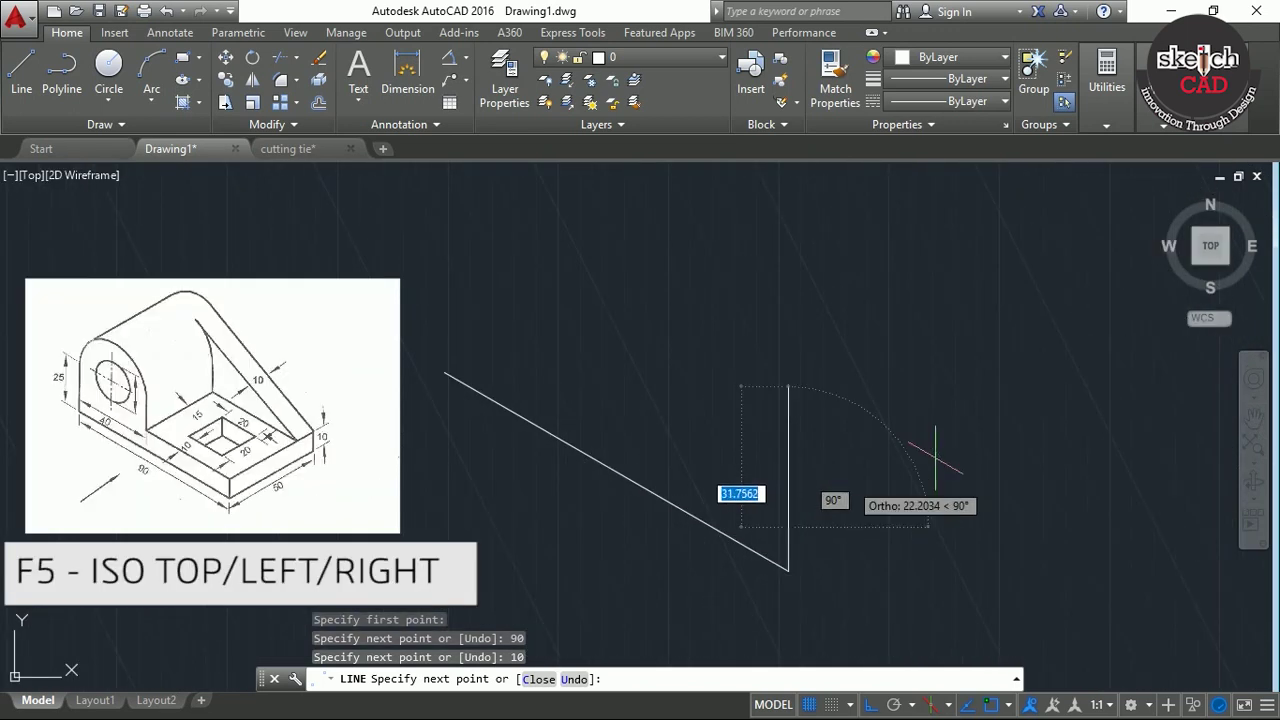
middle_click_drag(868, 497, 962, 500)
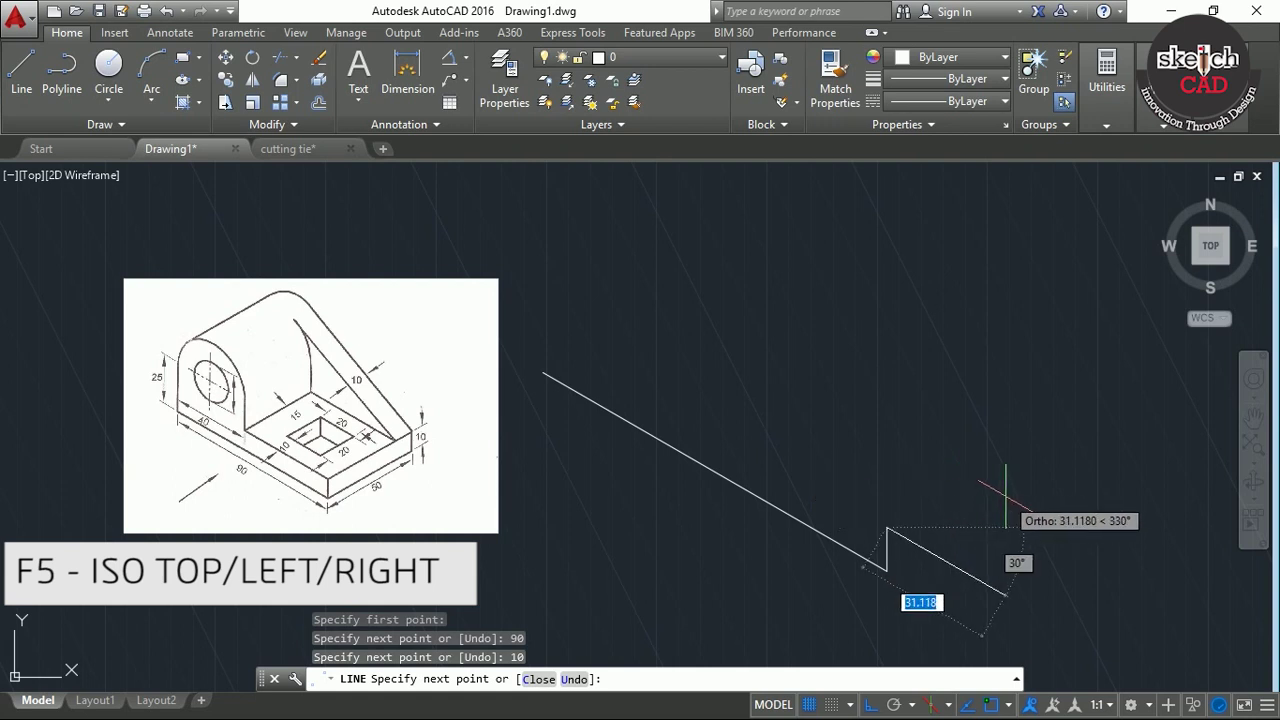
key("F5")
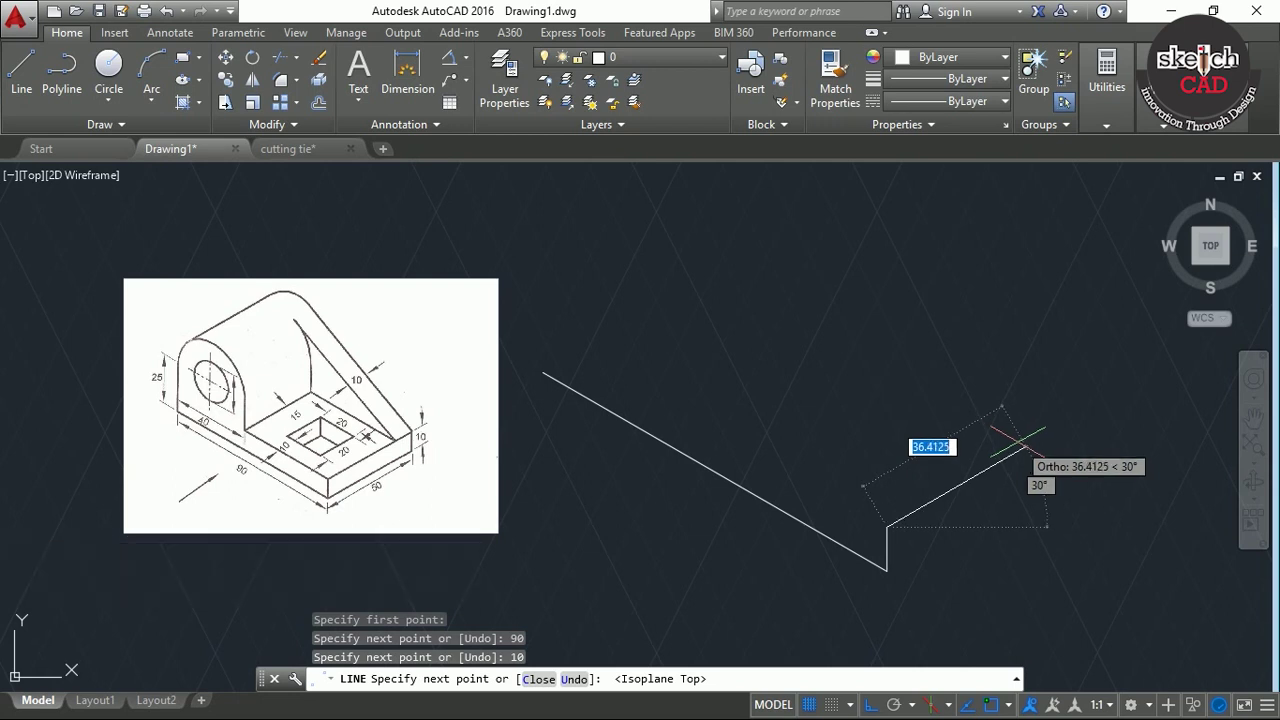
type("1")
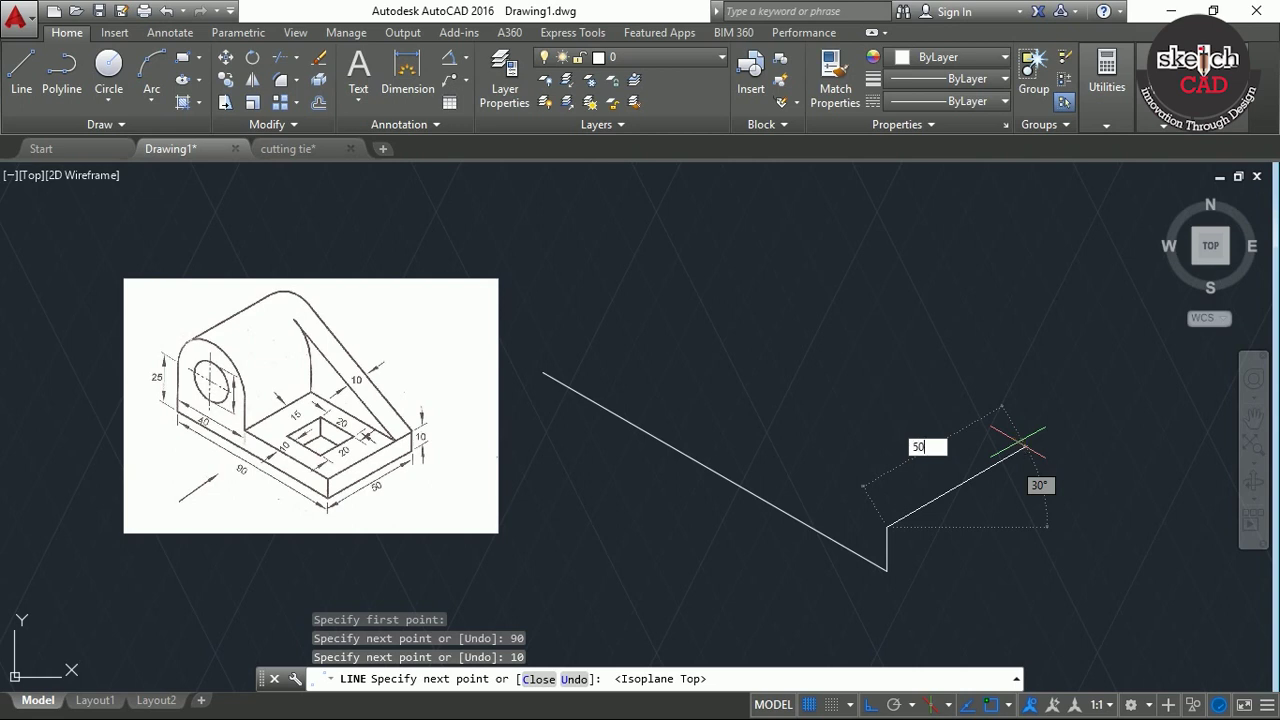
key("Return")
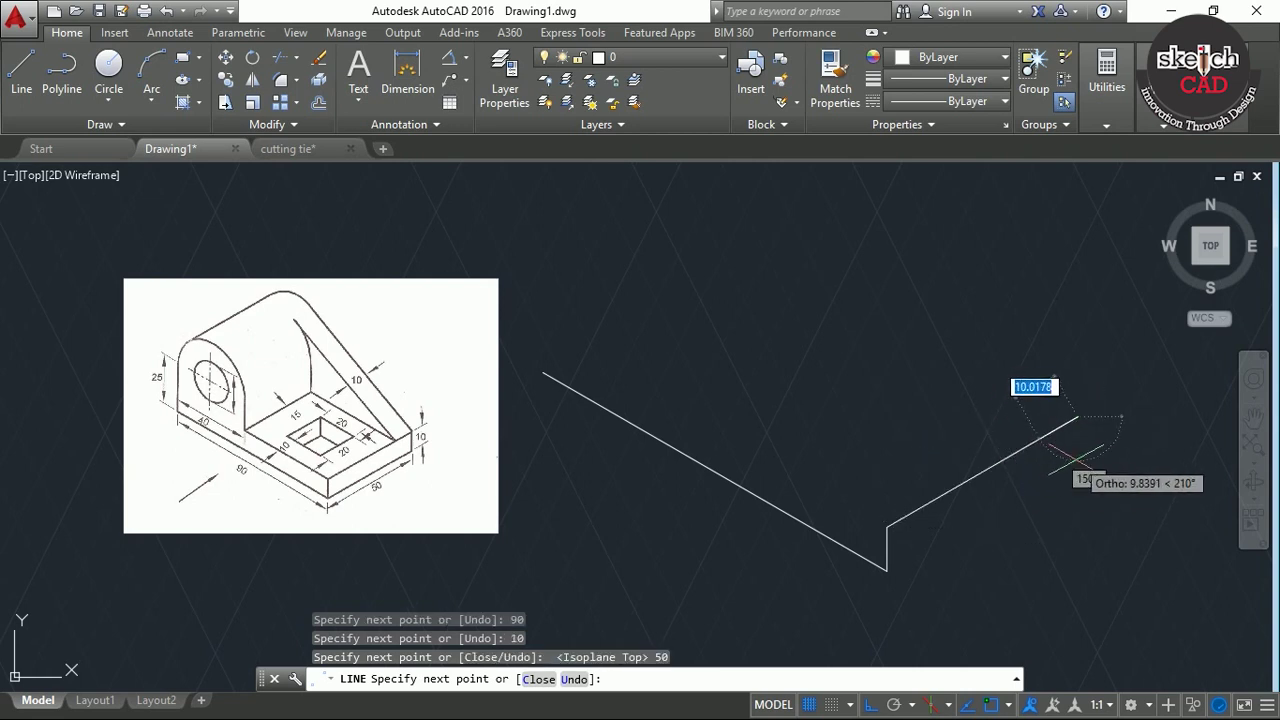
key("F5")
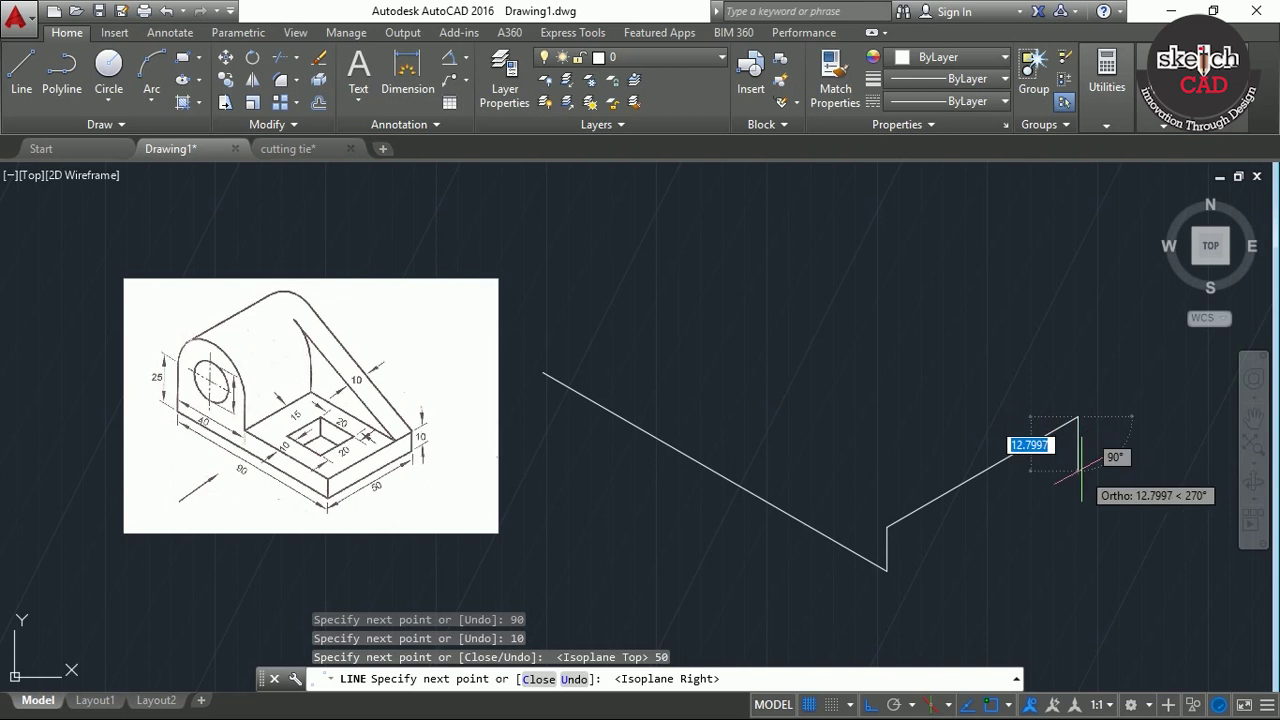
type("10")
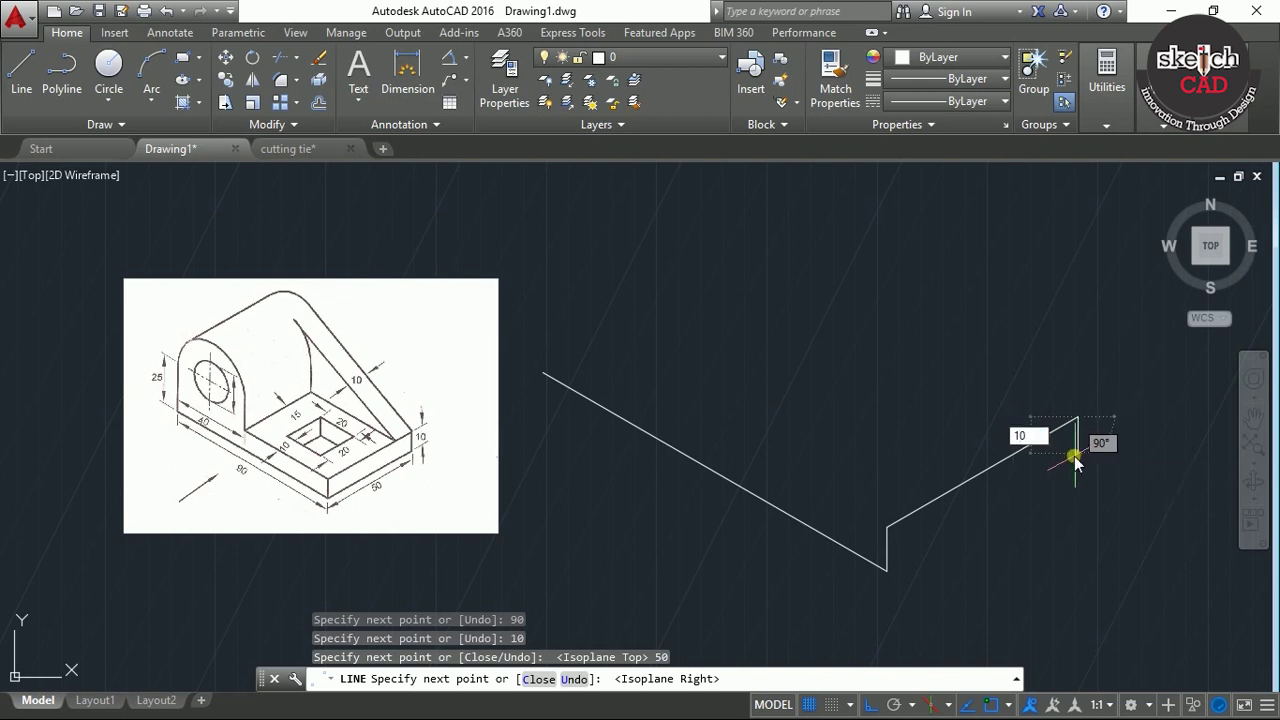
key("Return")
type("5050")
key("Return")
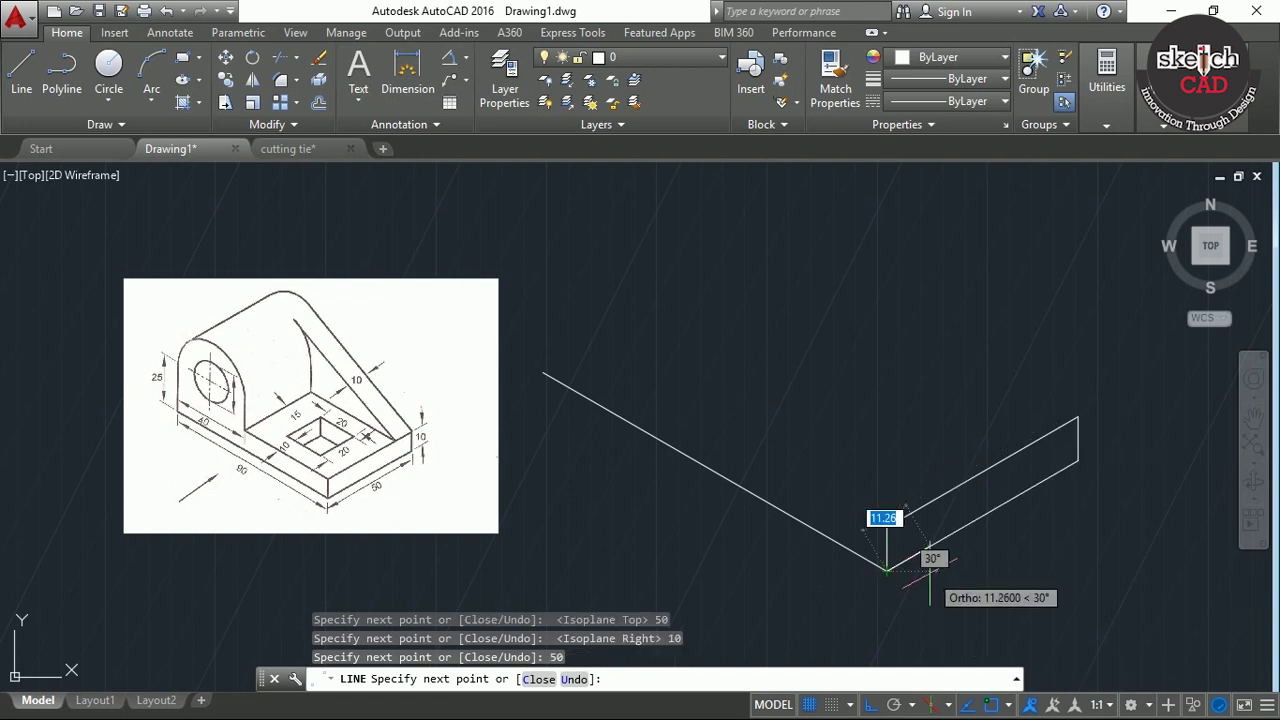
key("Return")
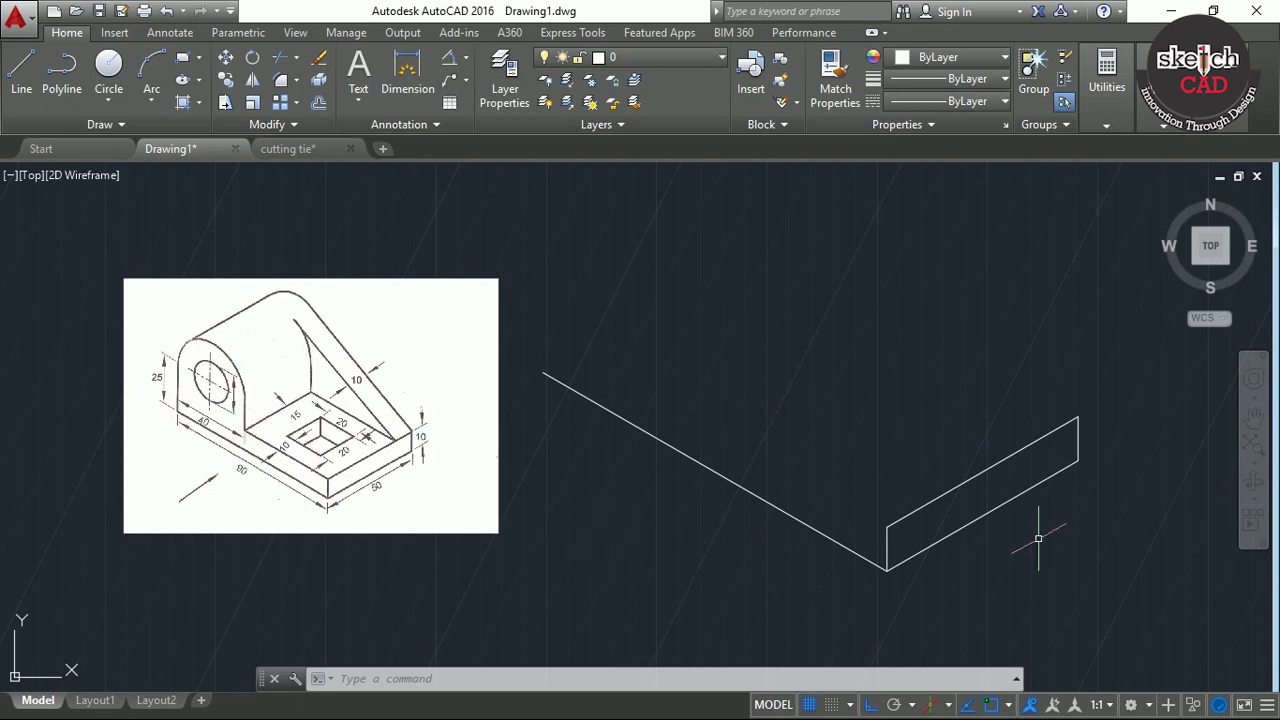
From the base's front top corner, draw a 50-unit edge on the left isoplane
type("l")
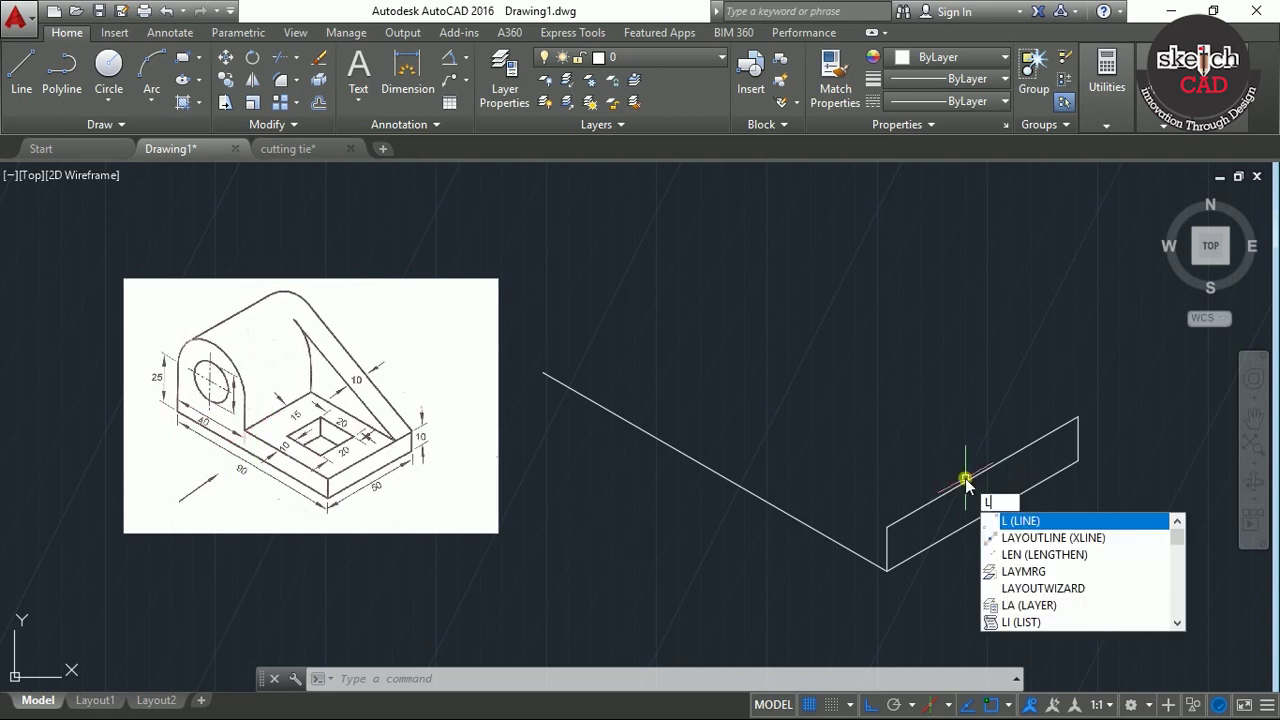
key("Return")
left_click(886, 527)
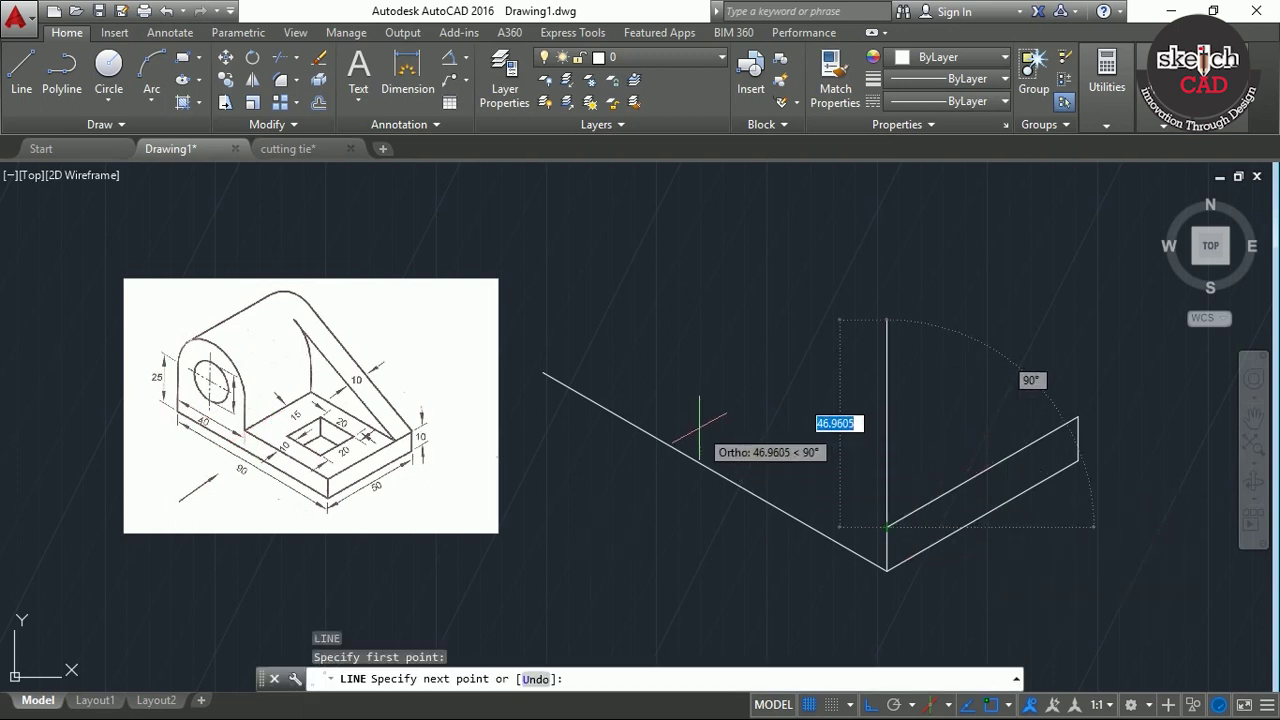
key("F5")
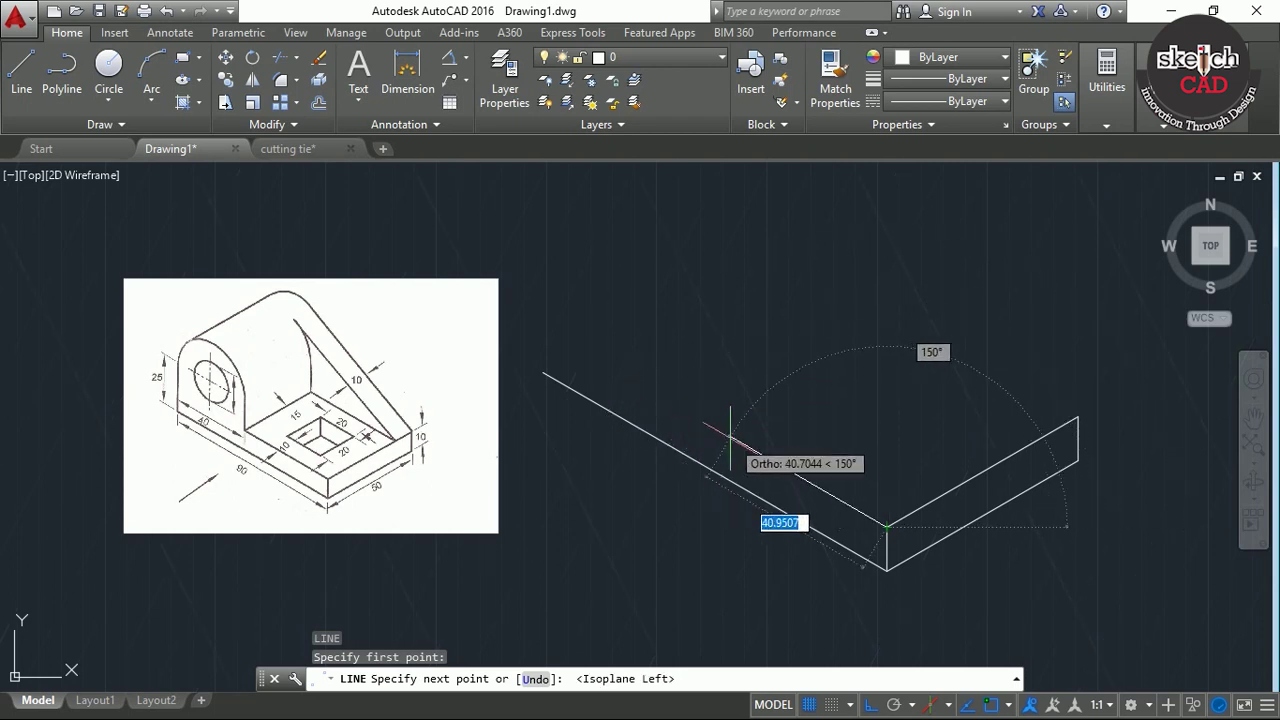
middle_click_drag(737, 440, 757, 437)
type("50")
key("Return")
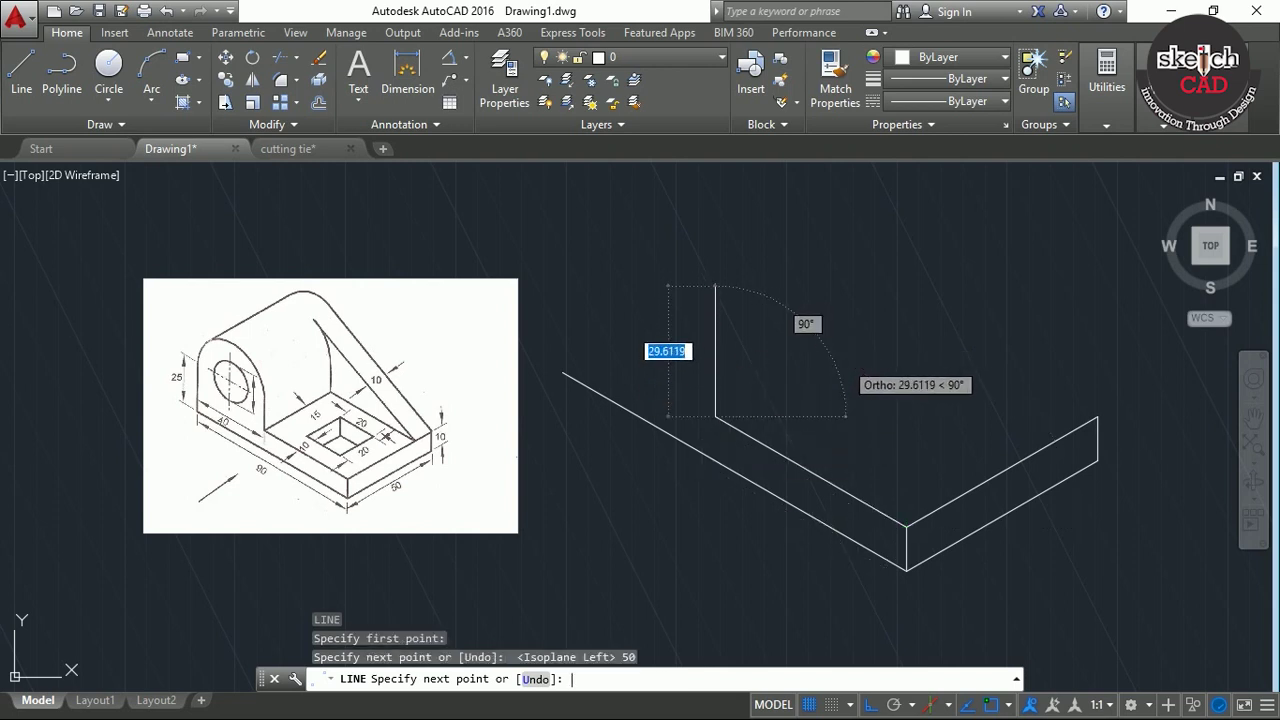
Add the 40 and 50 unit top-surface edges on the top isoplane, then end the line
key("F5")
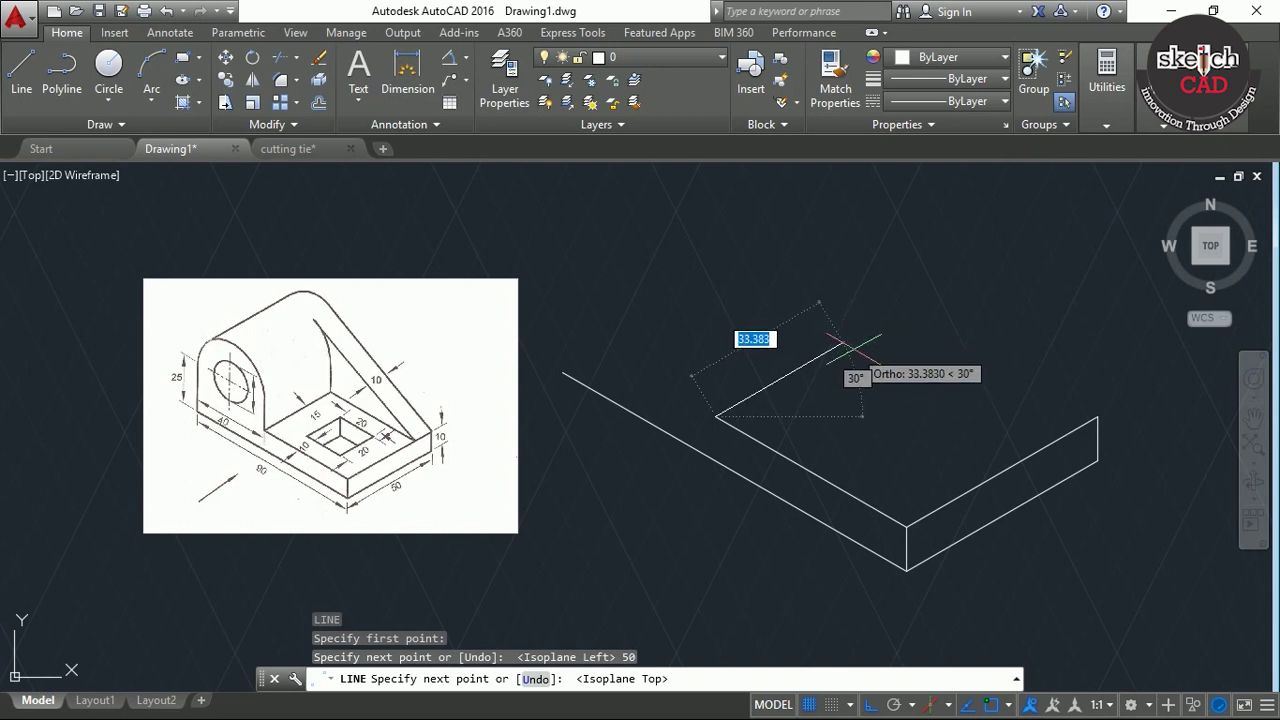
type("40")
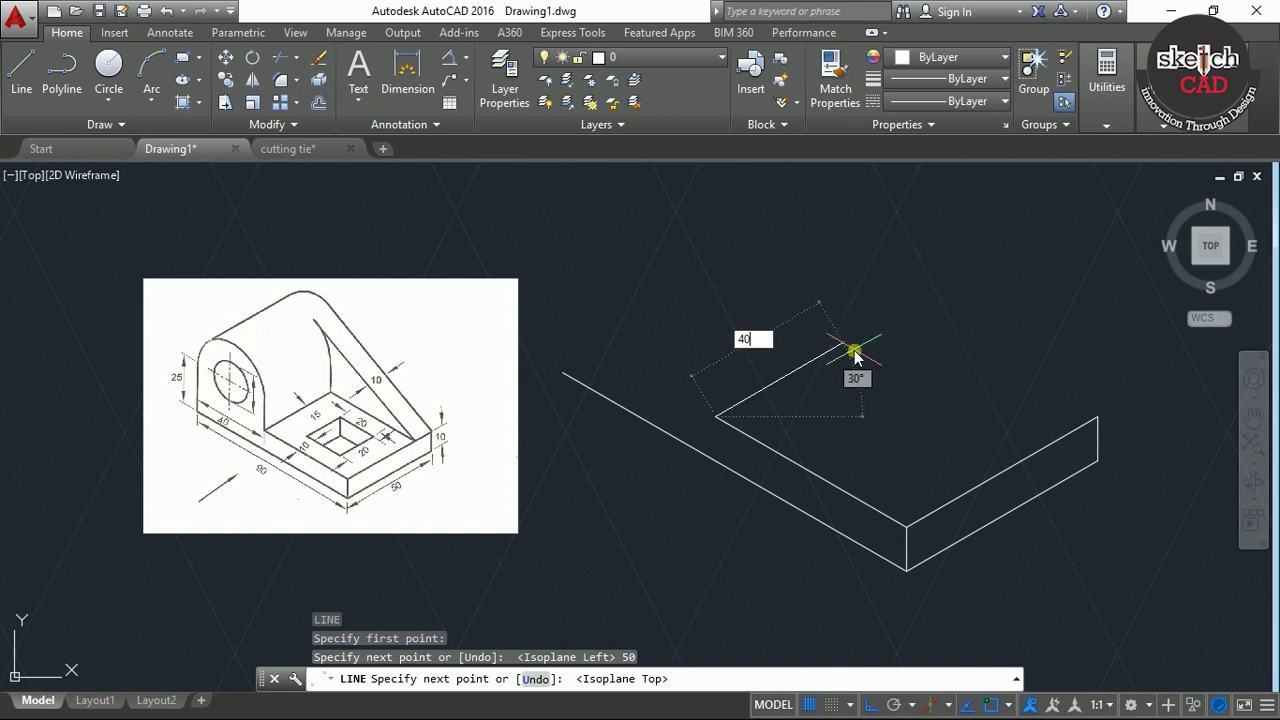
key("Return")
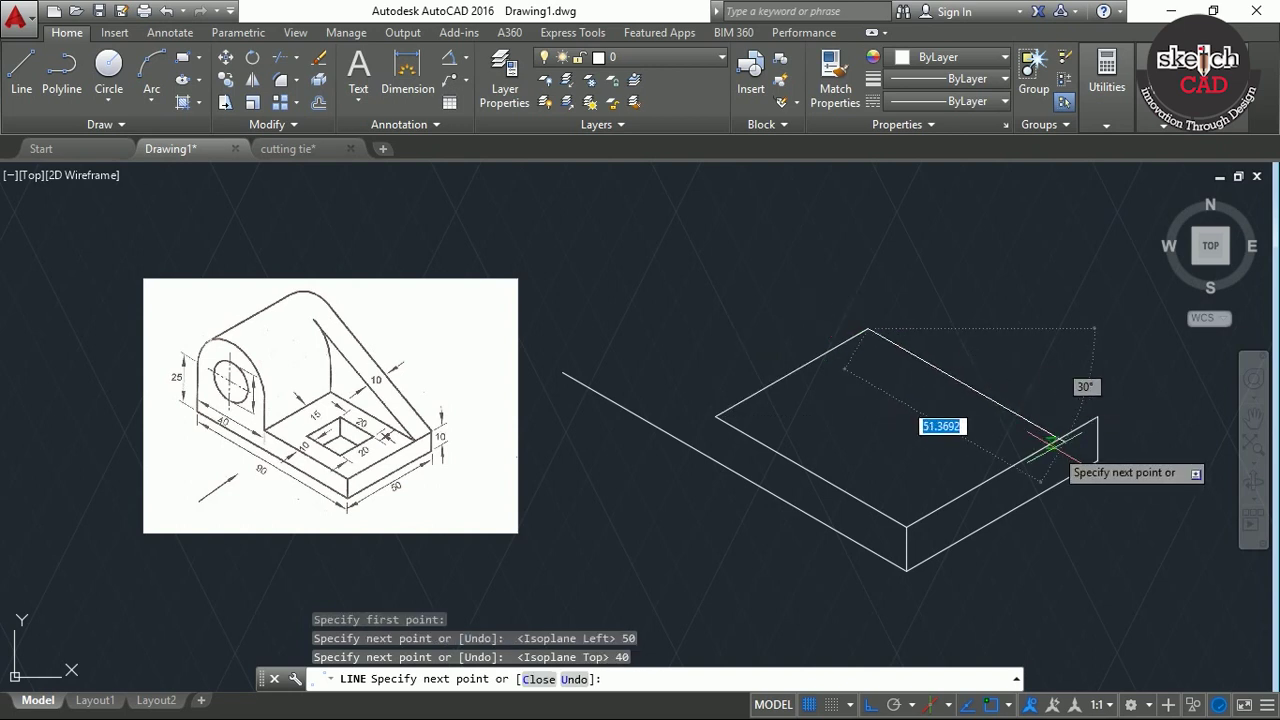
type("50")
key("Return")
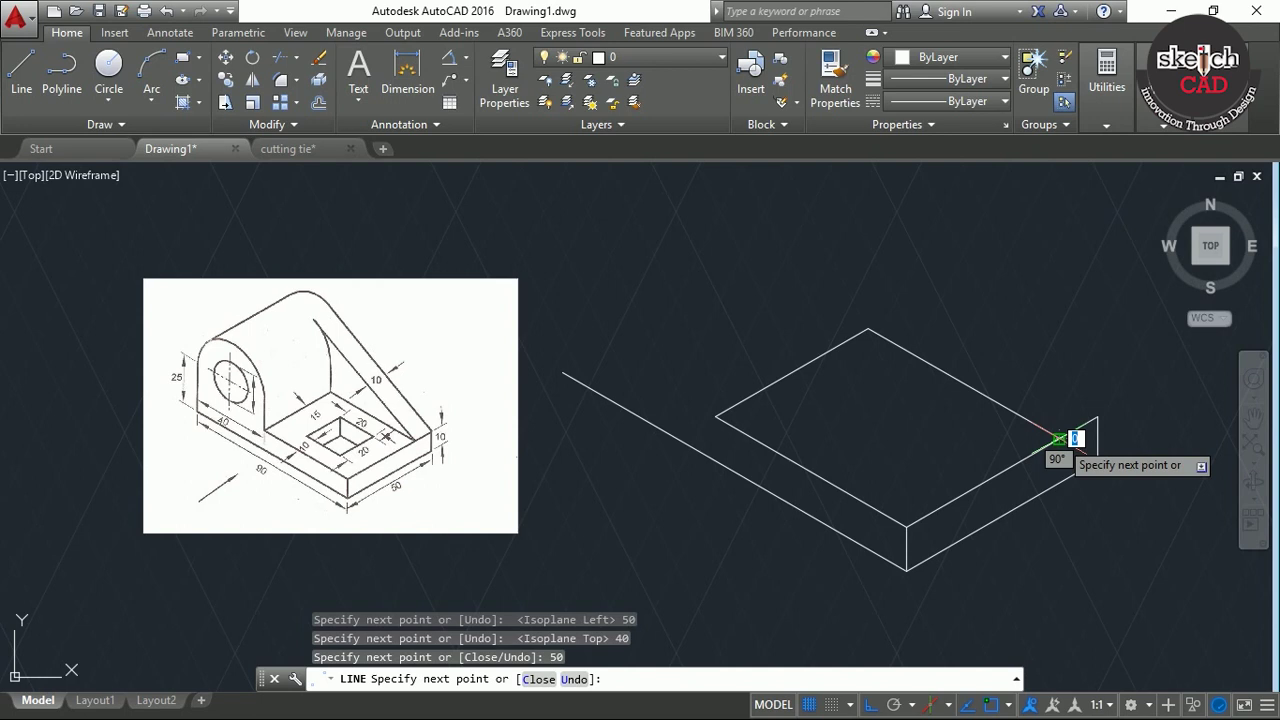
right_click(705, 679)
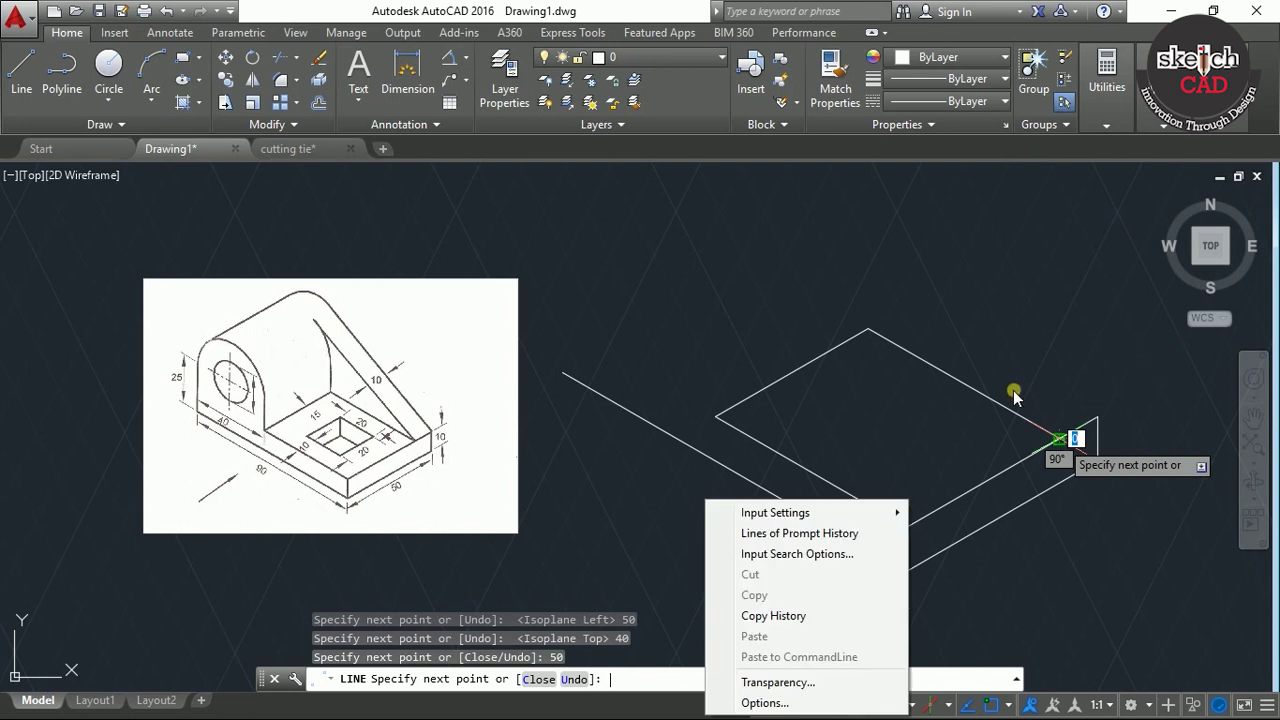
key("Escape")
key("Escape")
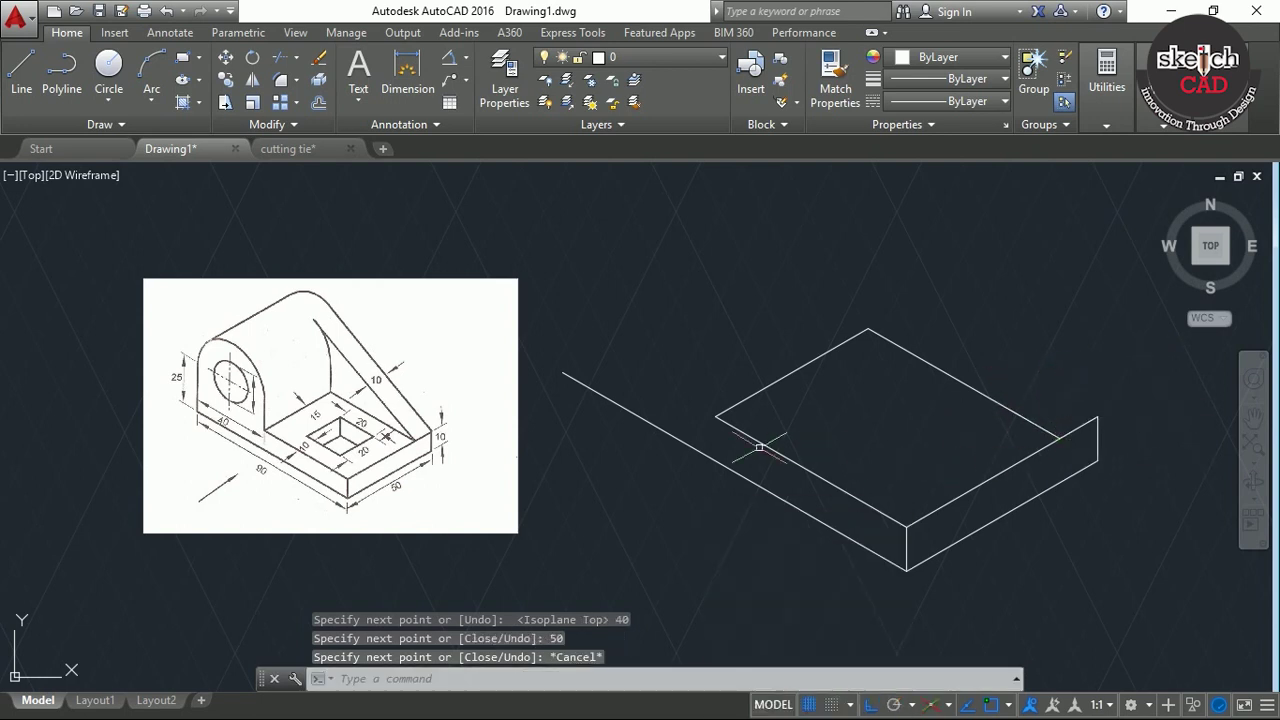
middle_click_drag(706, 449, 723, 458)
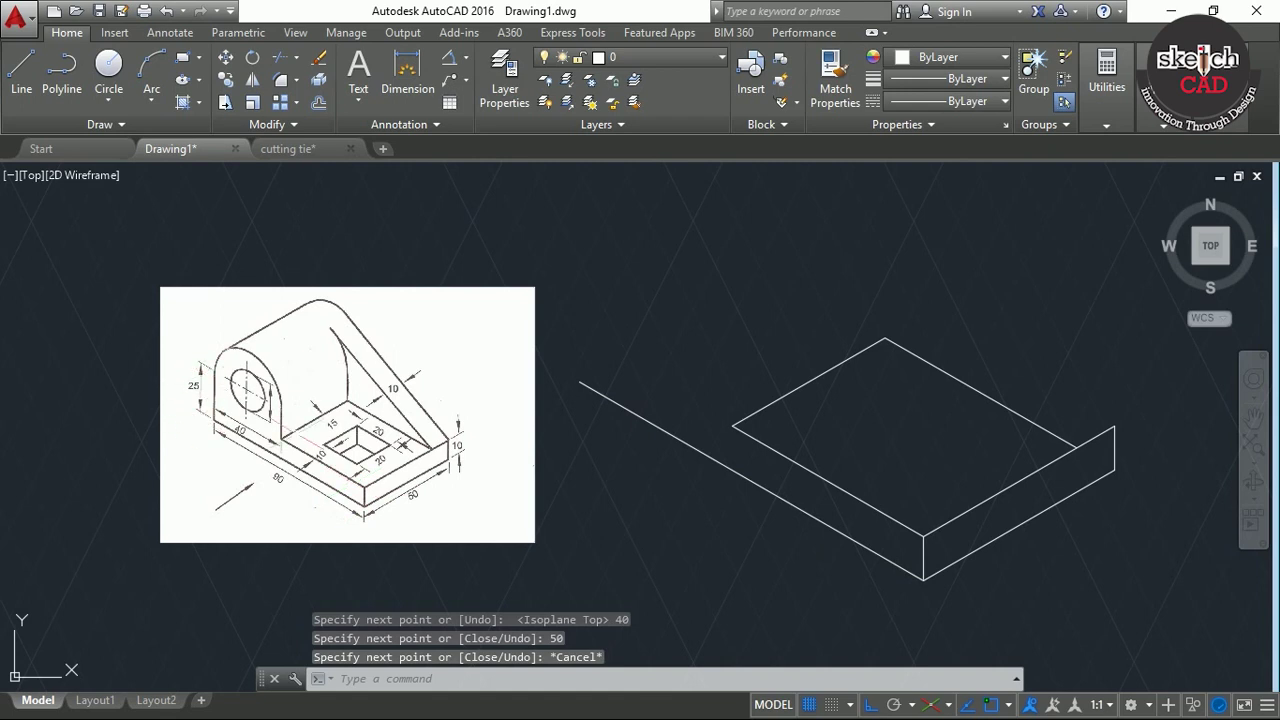
From the far end of the 90 edge, raise a 25-unit vertical edge
left_click(21, 75)
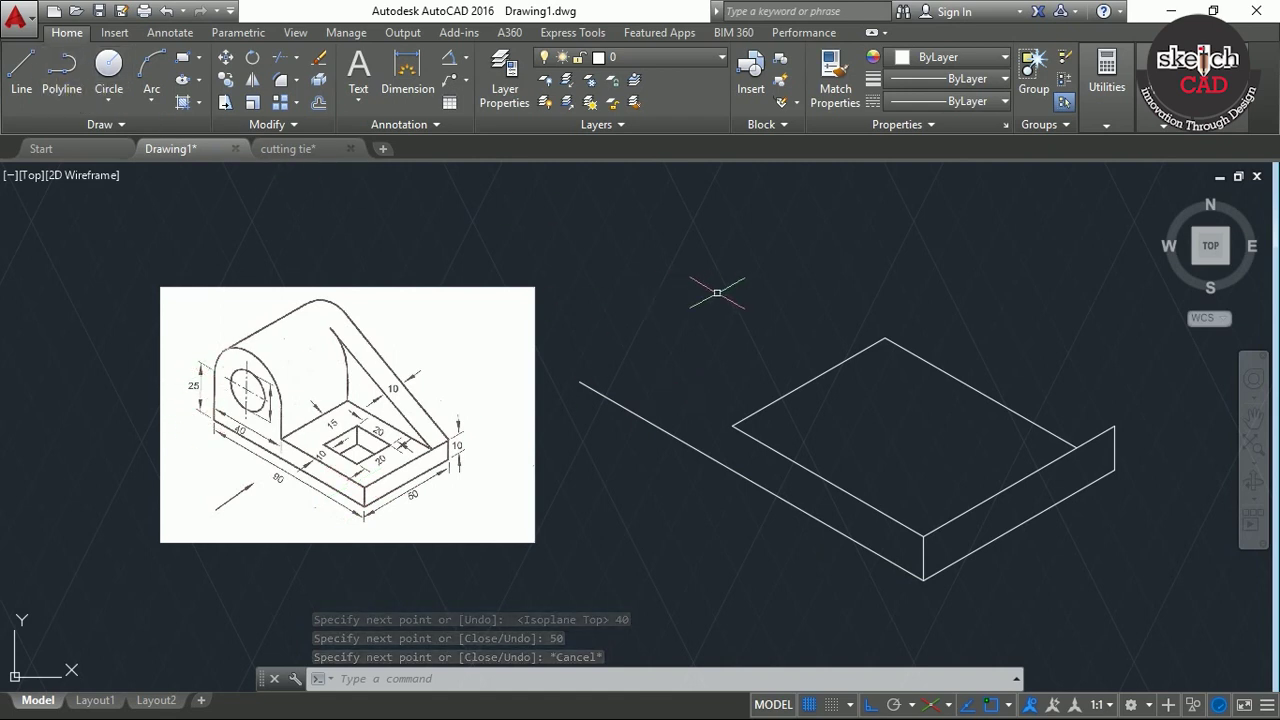
left_click(580, 381)
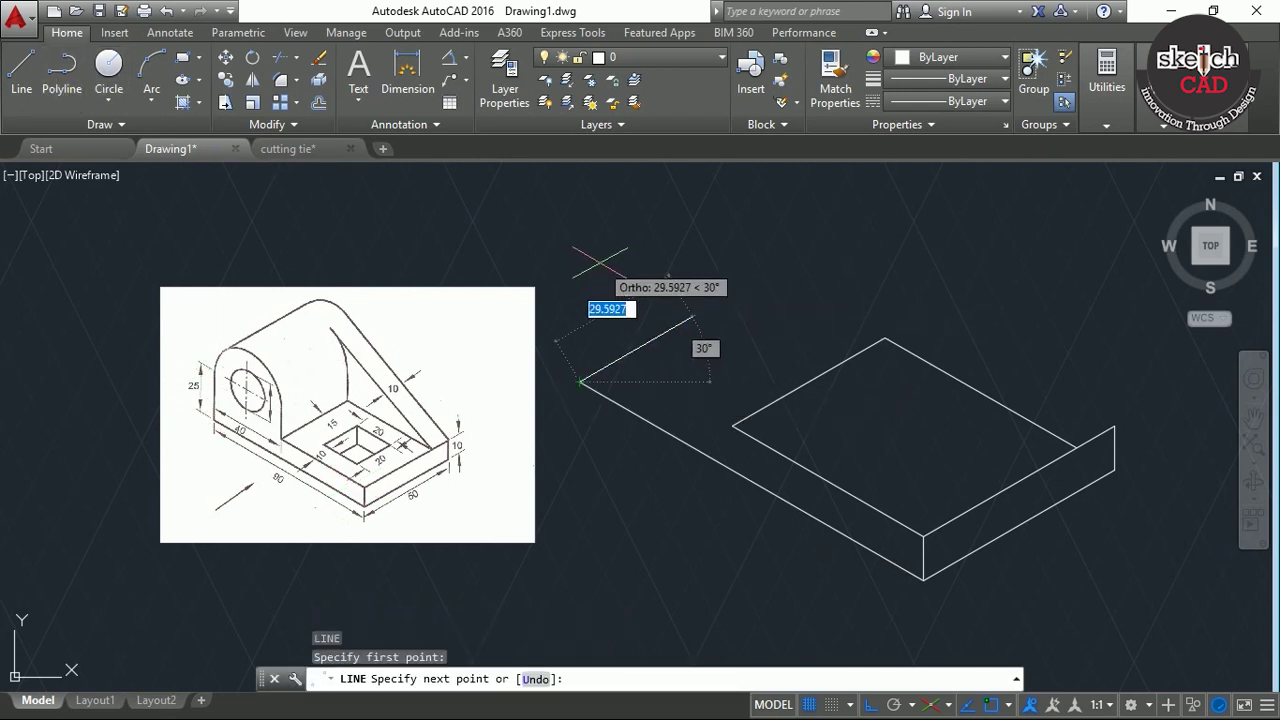
key("F5")
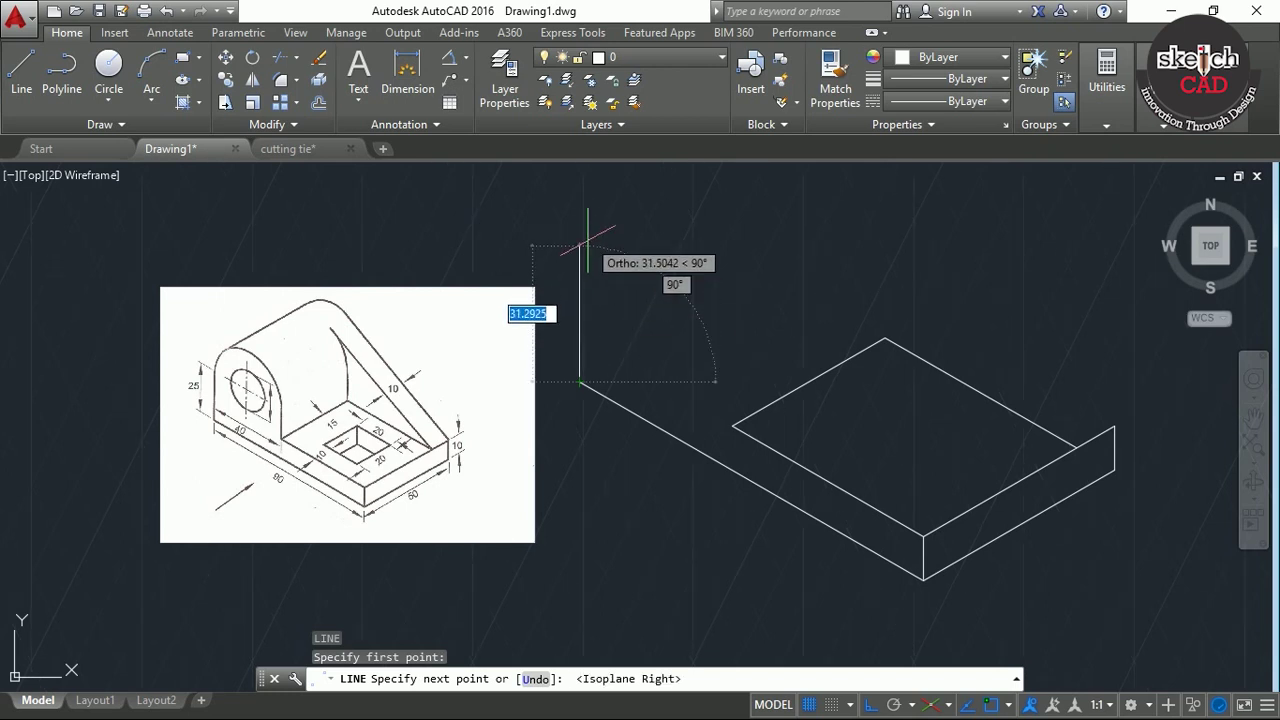
type("25")
key("Return")
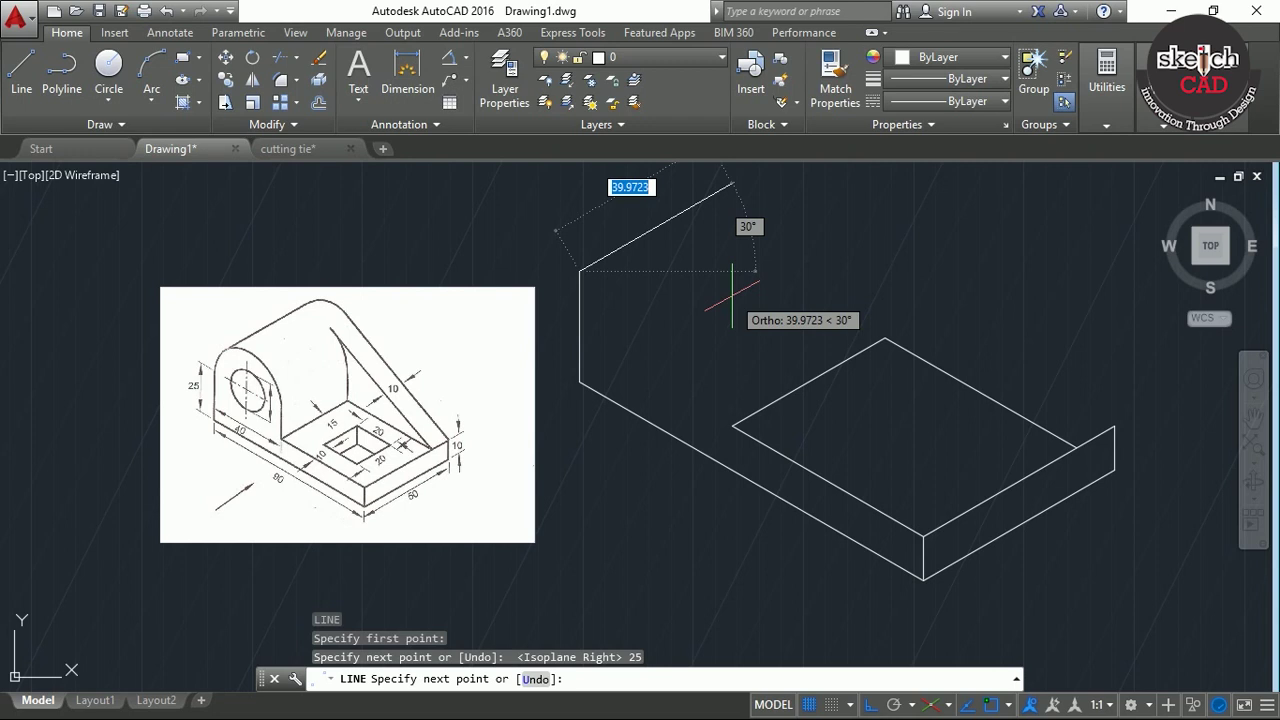
Add the 40-unit top edge on the left isoplane and drop 15 units to the base
key("F5")
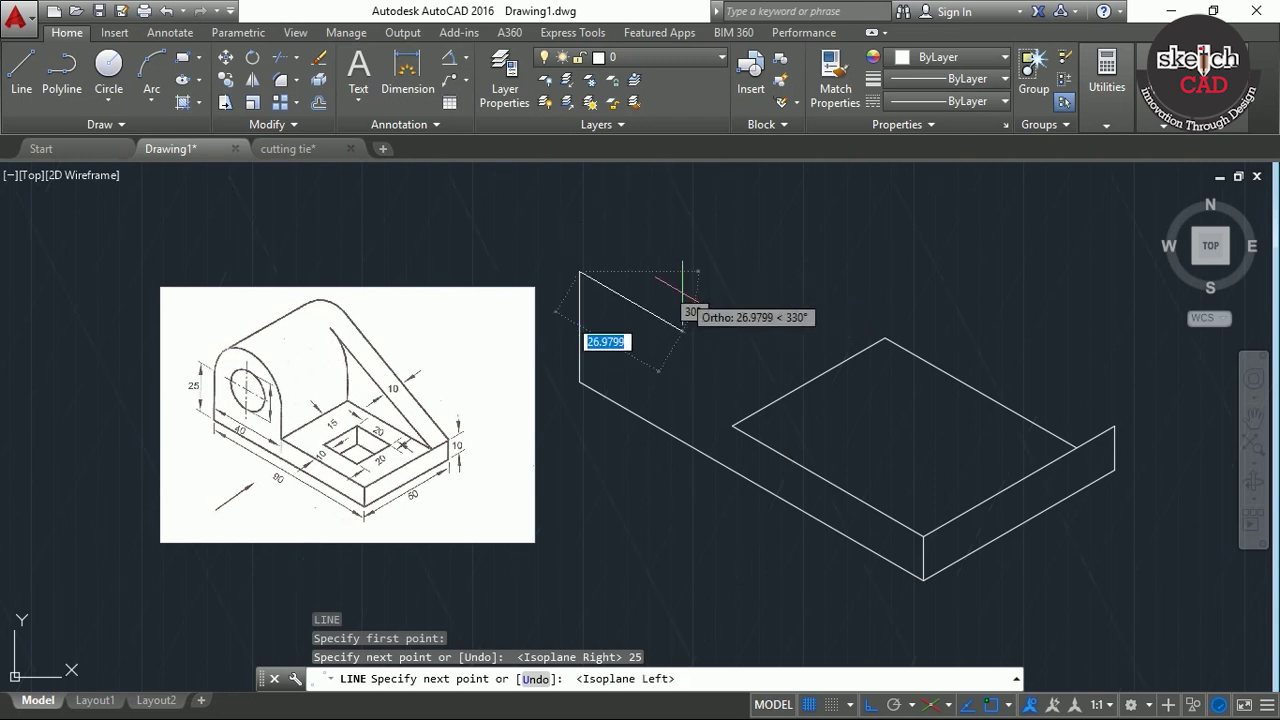
left_click(681, 295)
type("40")
key("Return")
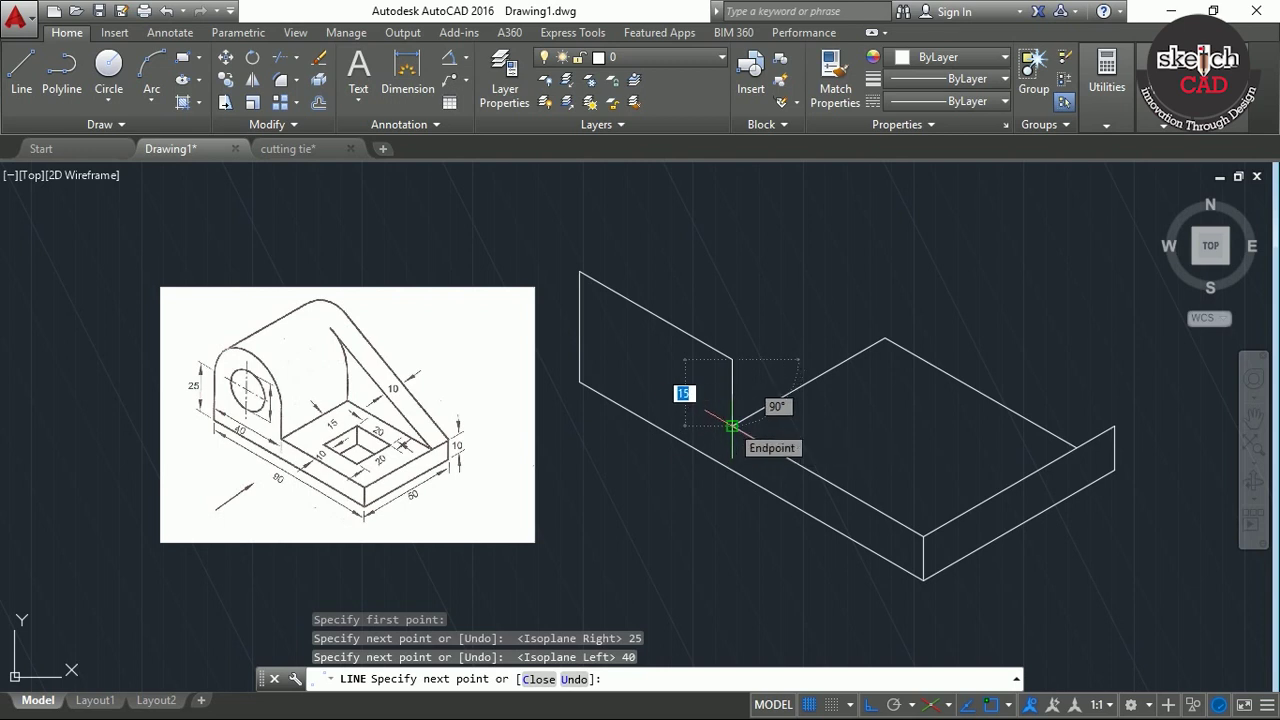
left_click(732, 426)
key("Return")
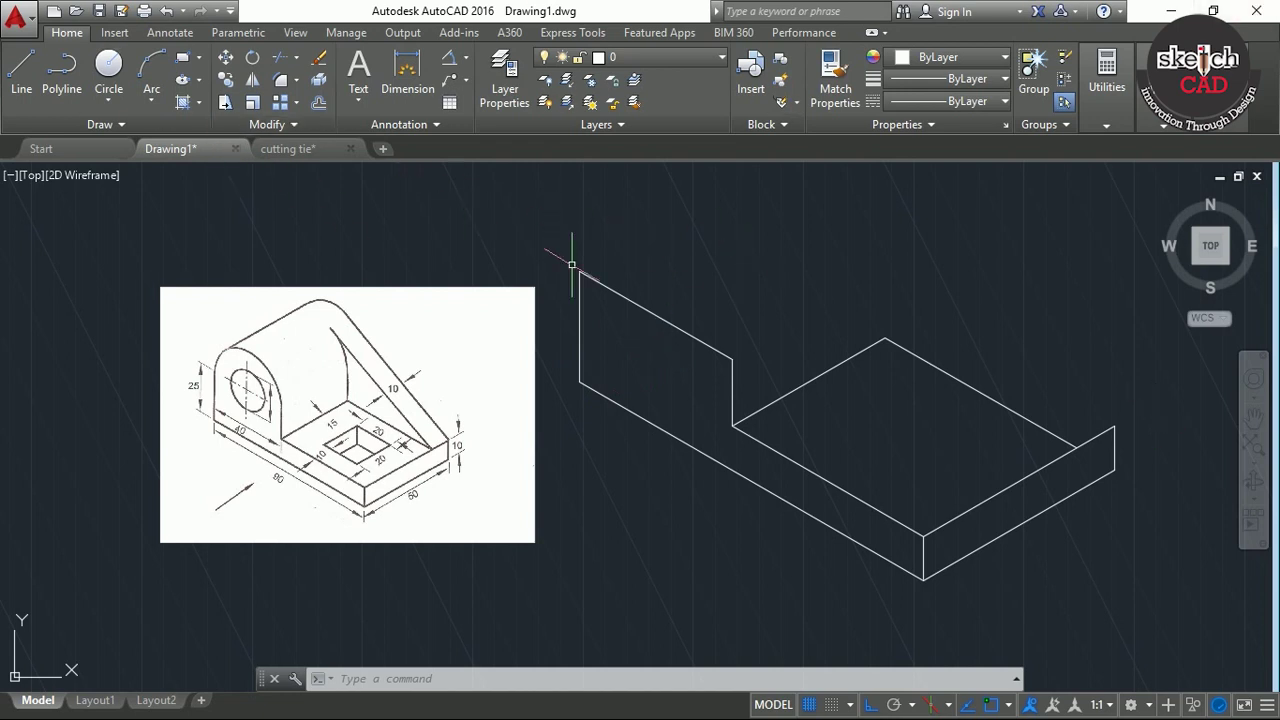
type("el")
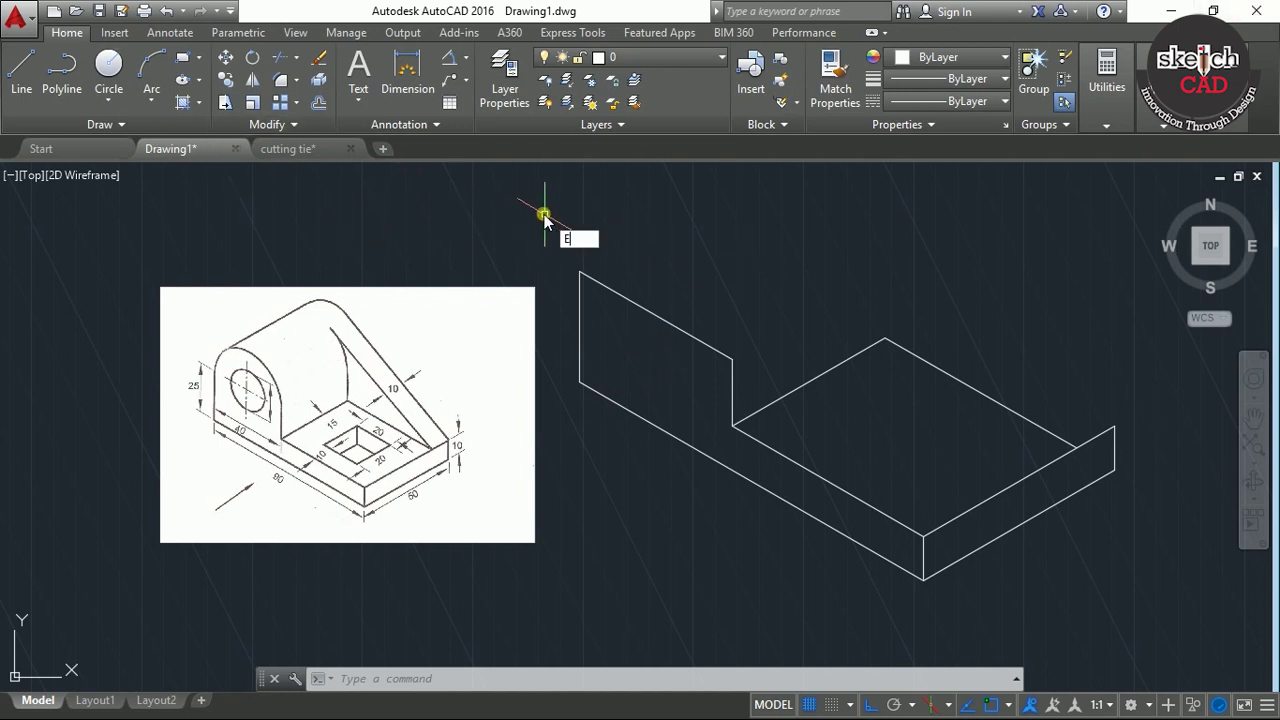
key("Return")
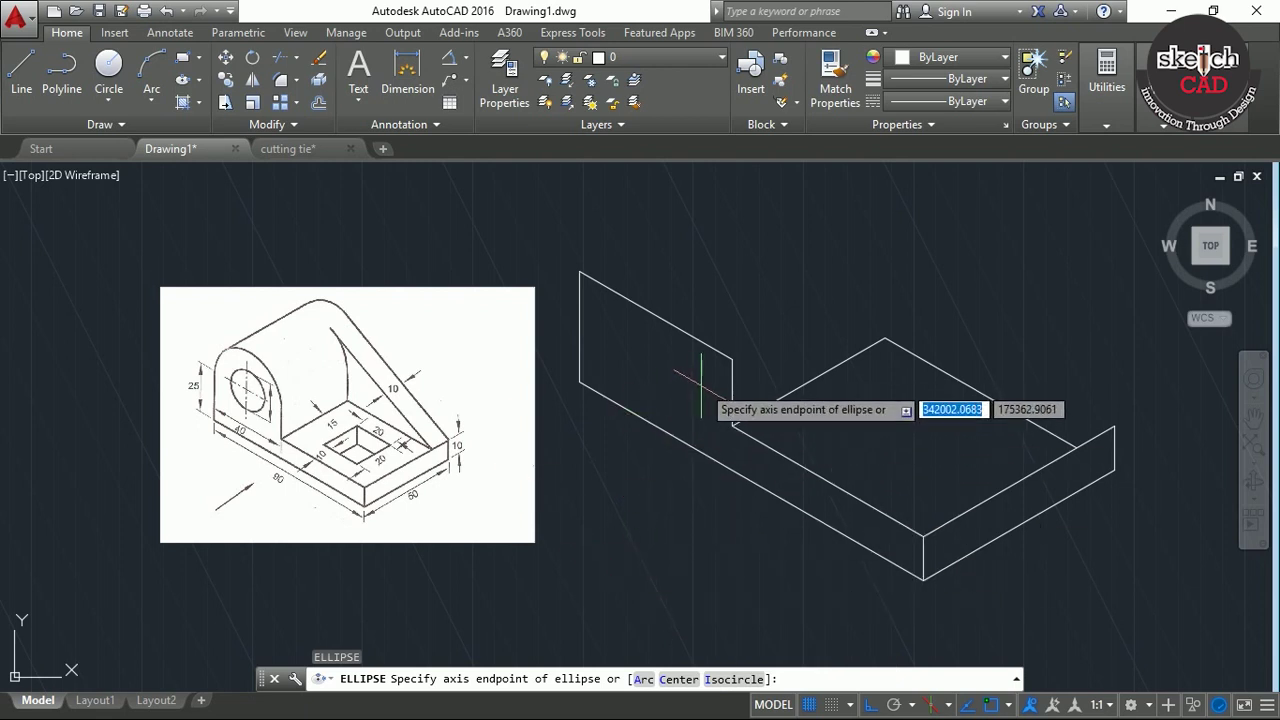
key("Escape")
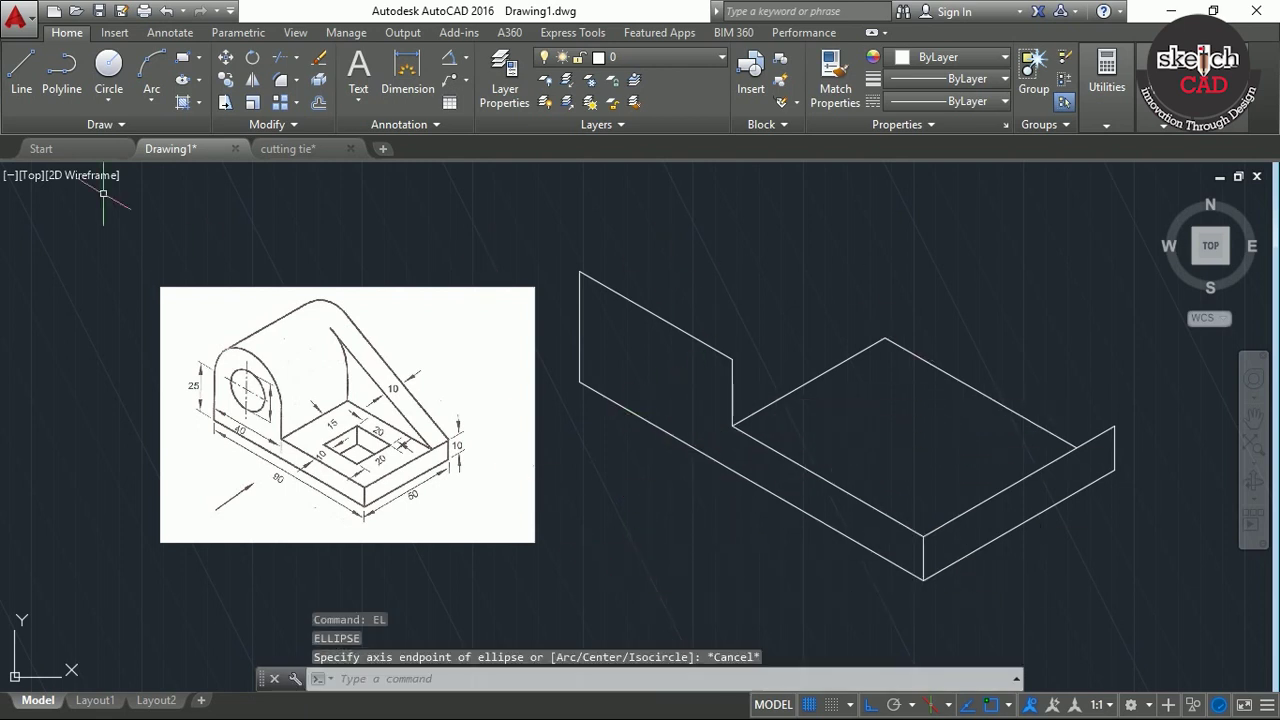
left_click(108, 63)
left_click(822, 267)
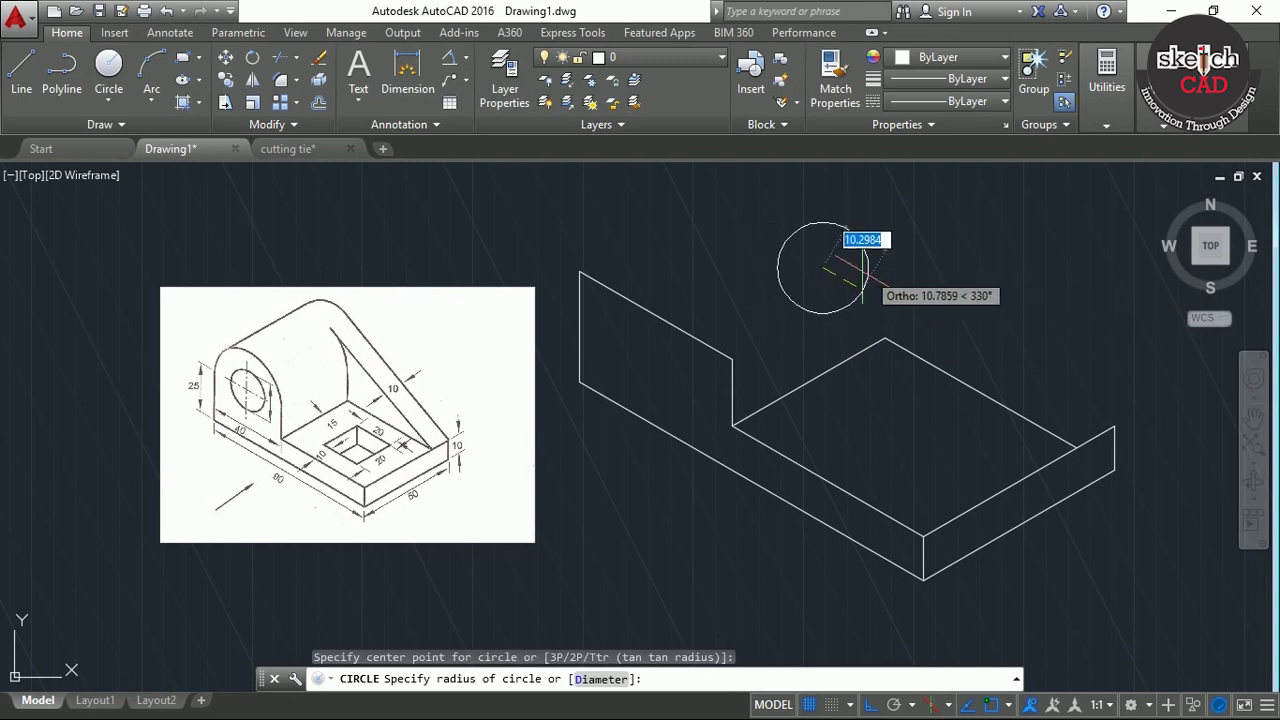
left_click(856, 274)
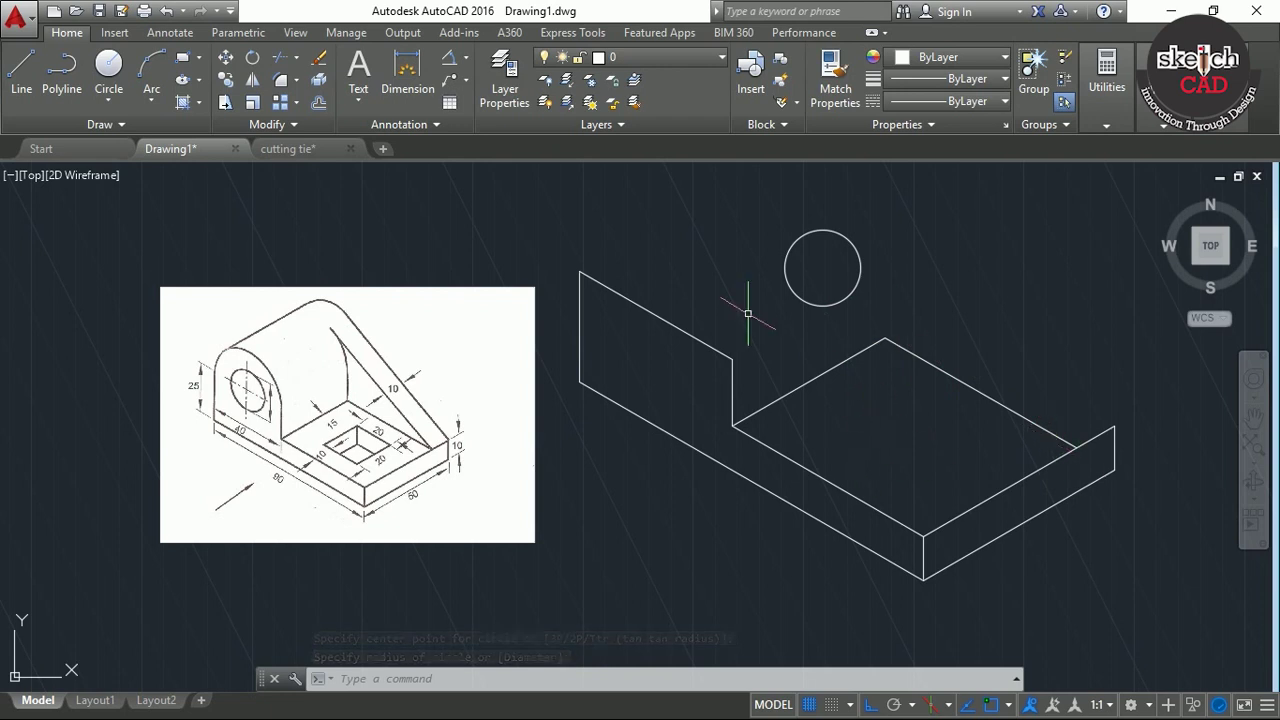
left_click(856, 314)
left_click(778, 273)
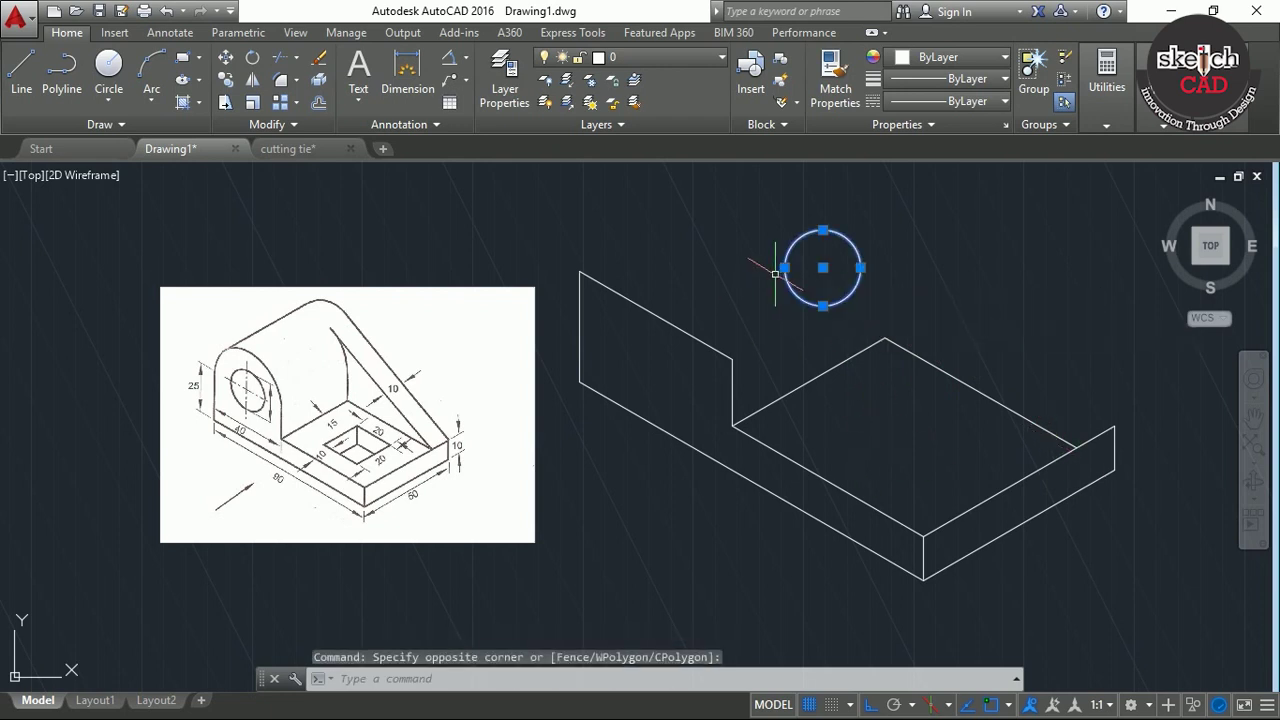
key("Delete")
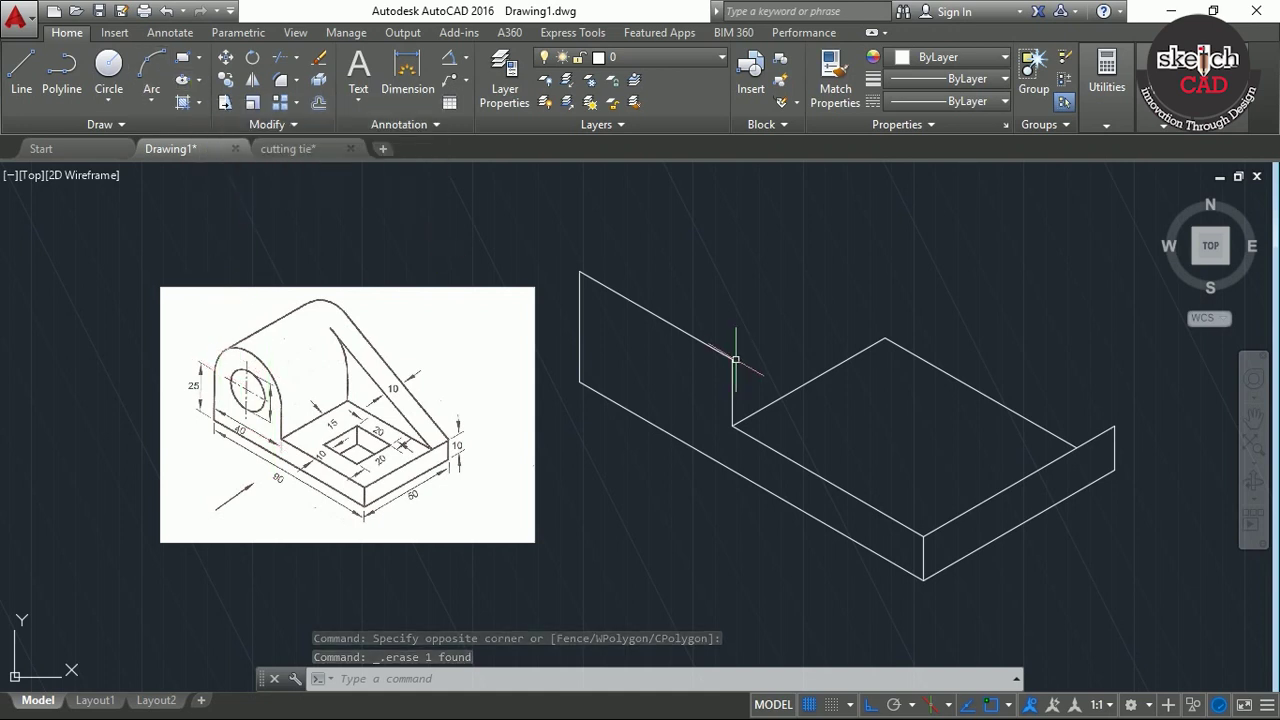
type("el")
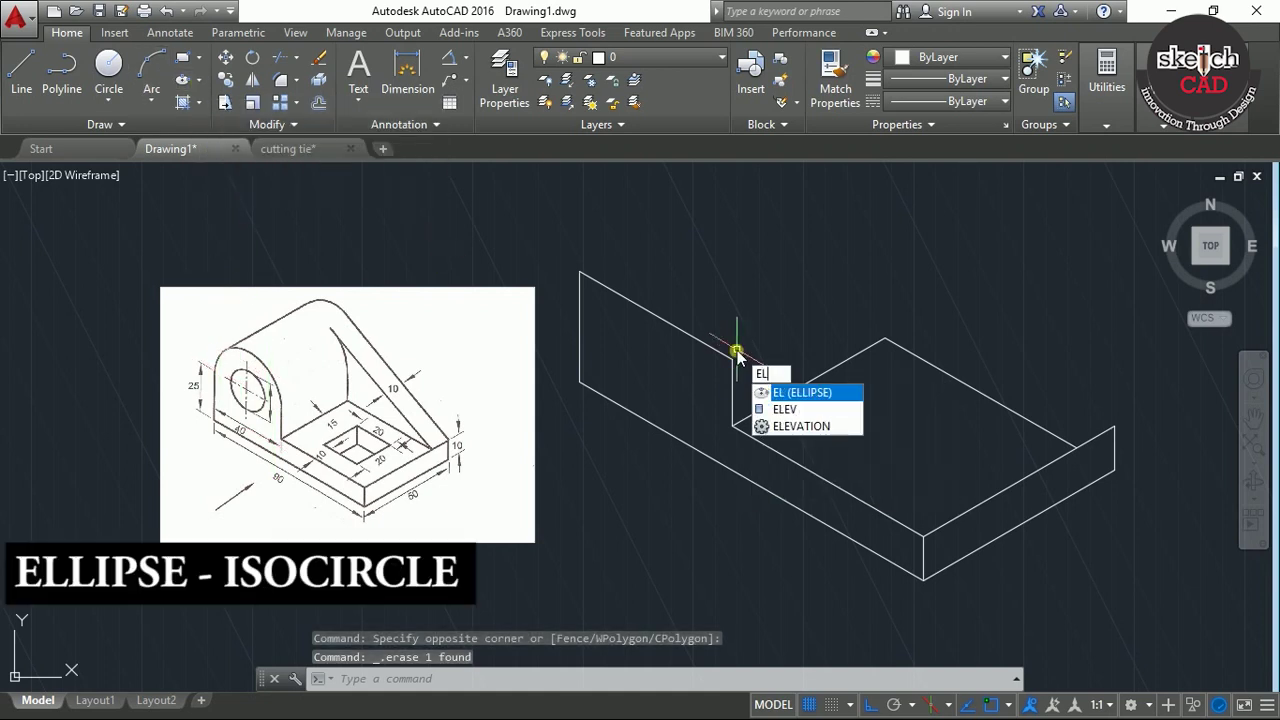
Draw a radius-10 isocircle centred on the back plate's top edge
key("Return")
type("I")
key("Return")
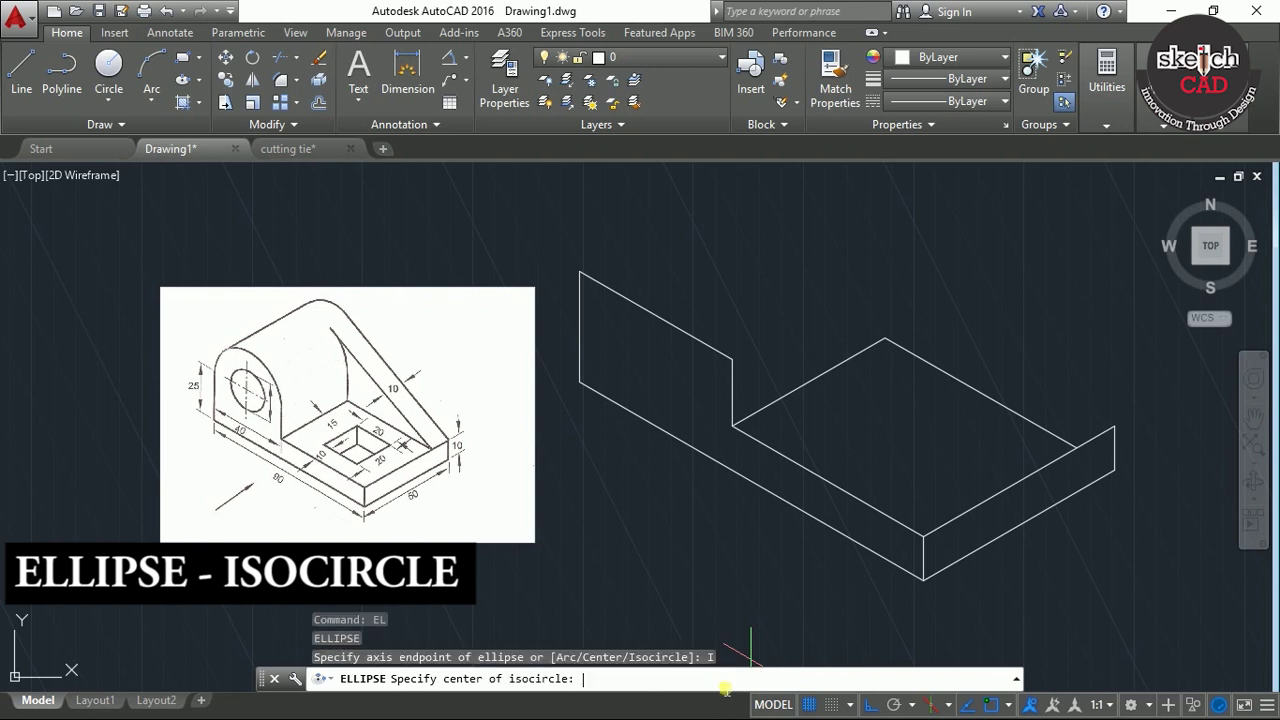
left_click(656, 315)
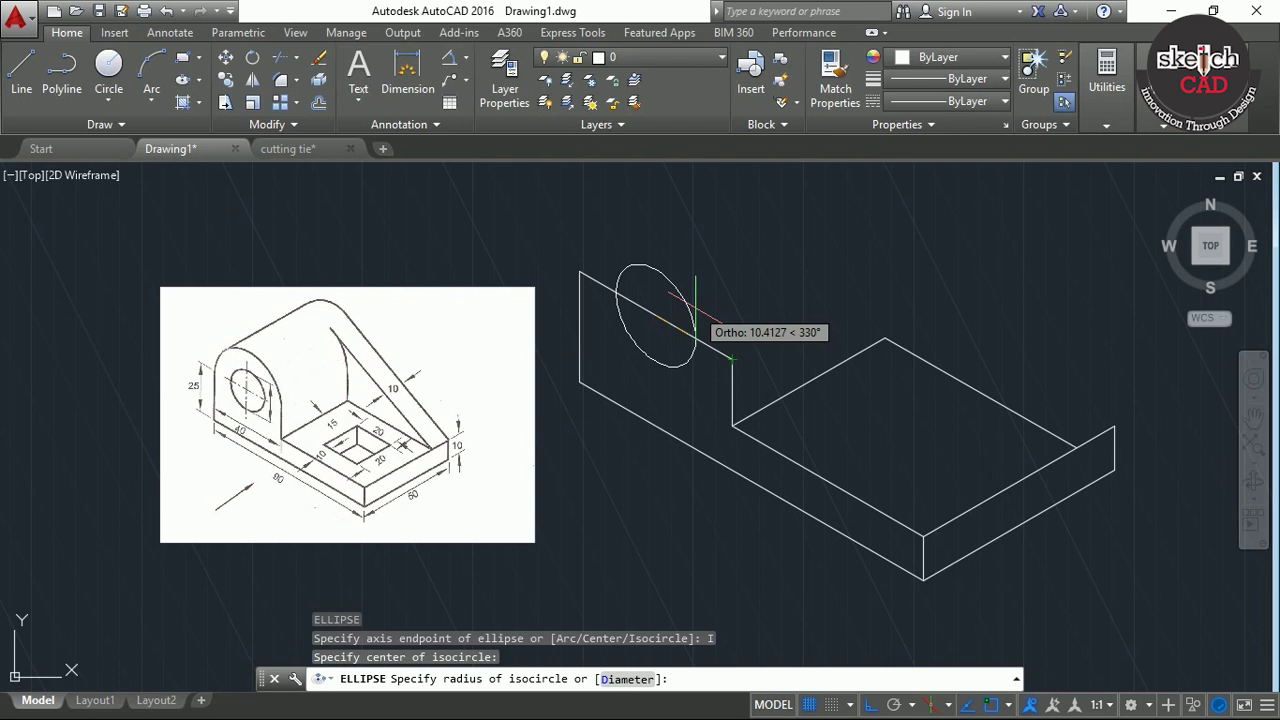
type("10")
key("Return")
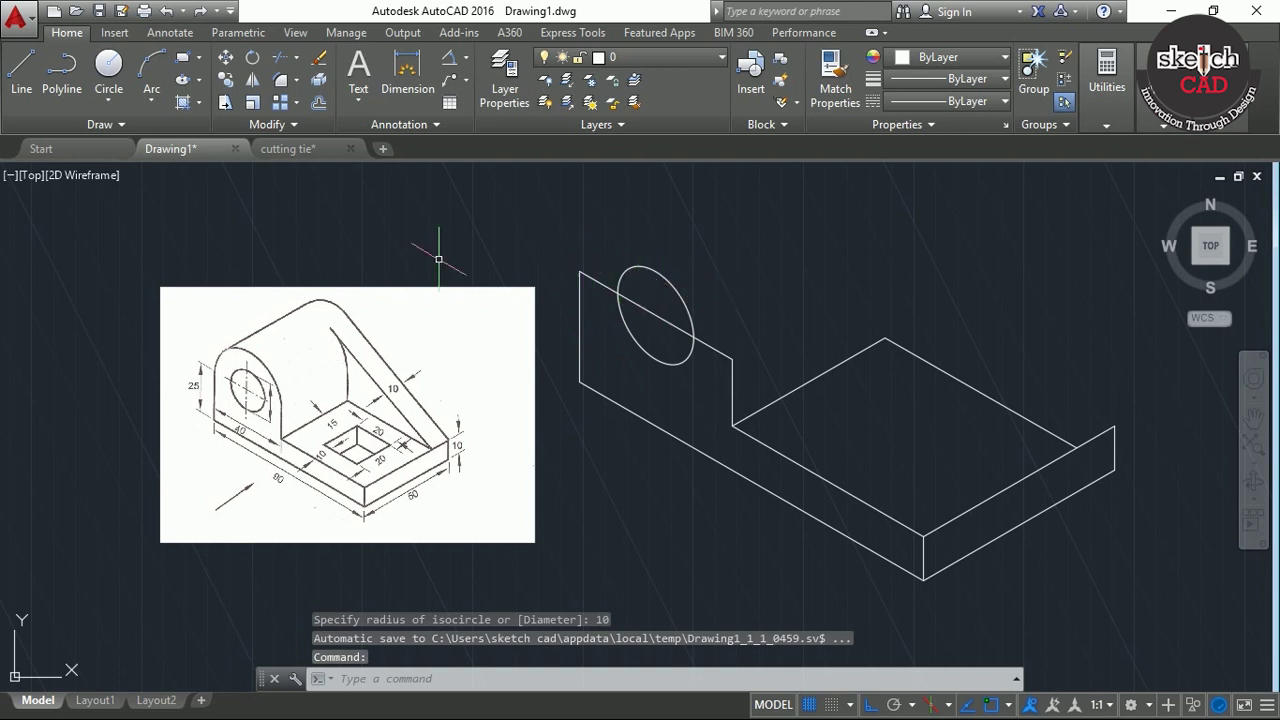
Draw a second, larger isocircle concentric with the radius-10 one
key("Return")
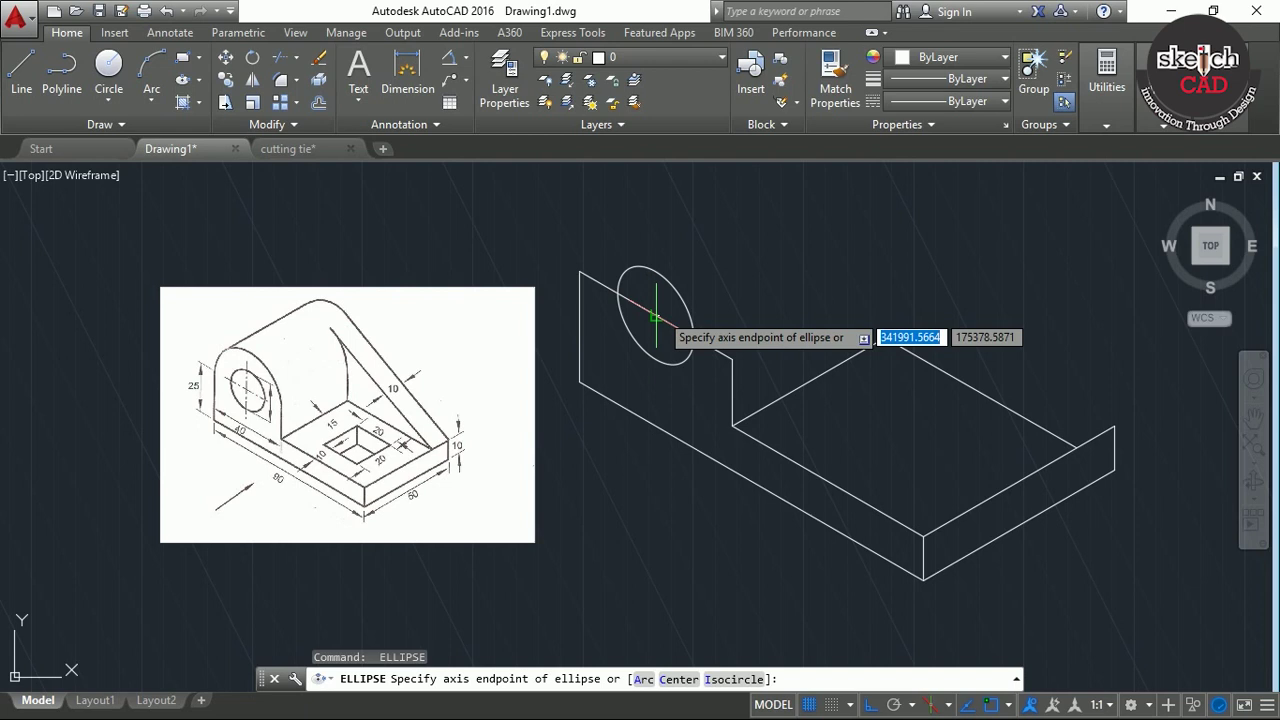
left_click(655, 318)
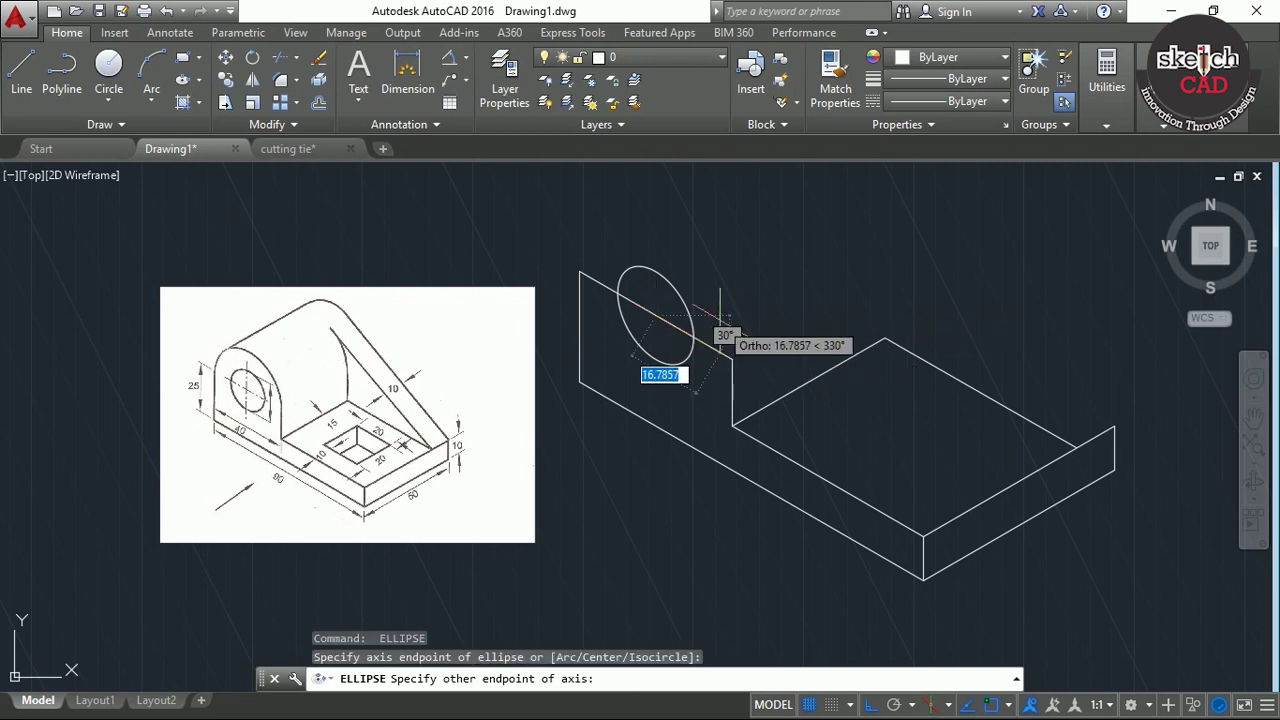
key("Escape")
type("el")
key("Return")
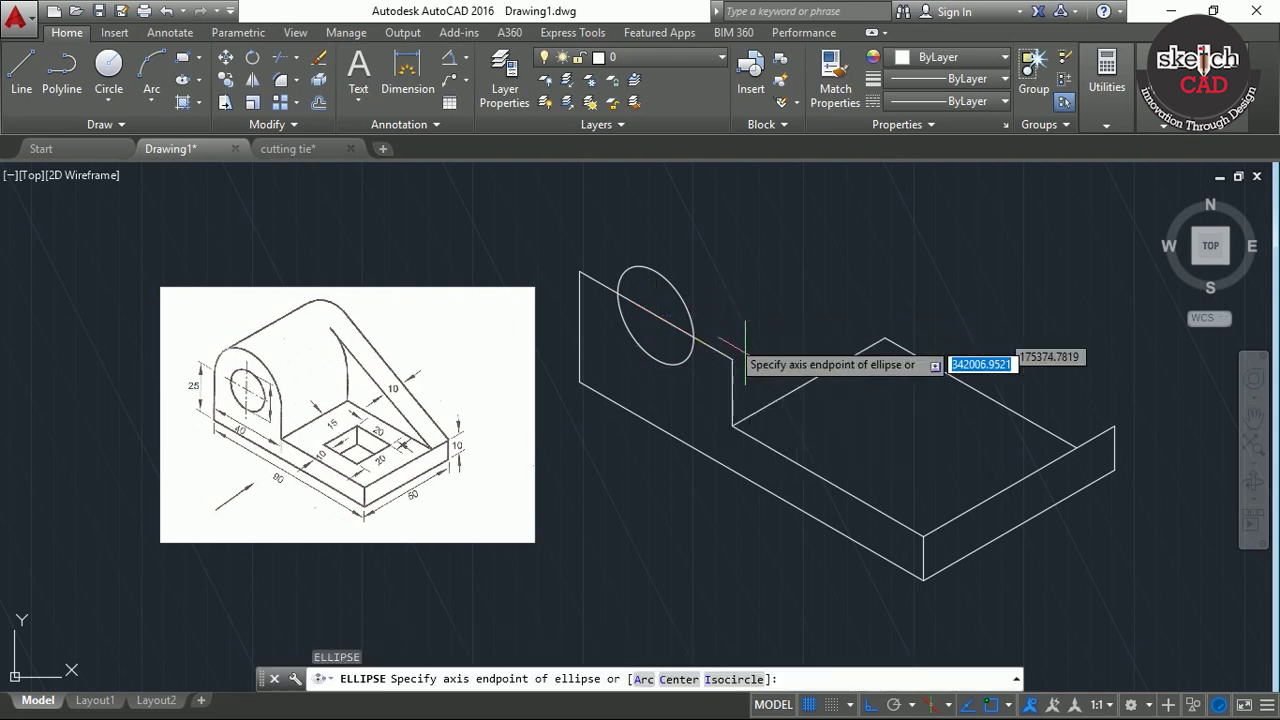
left_click(740, 679)
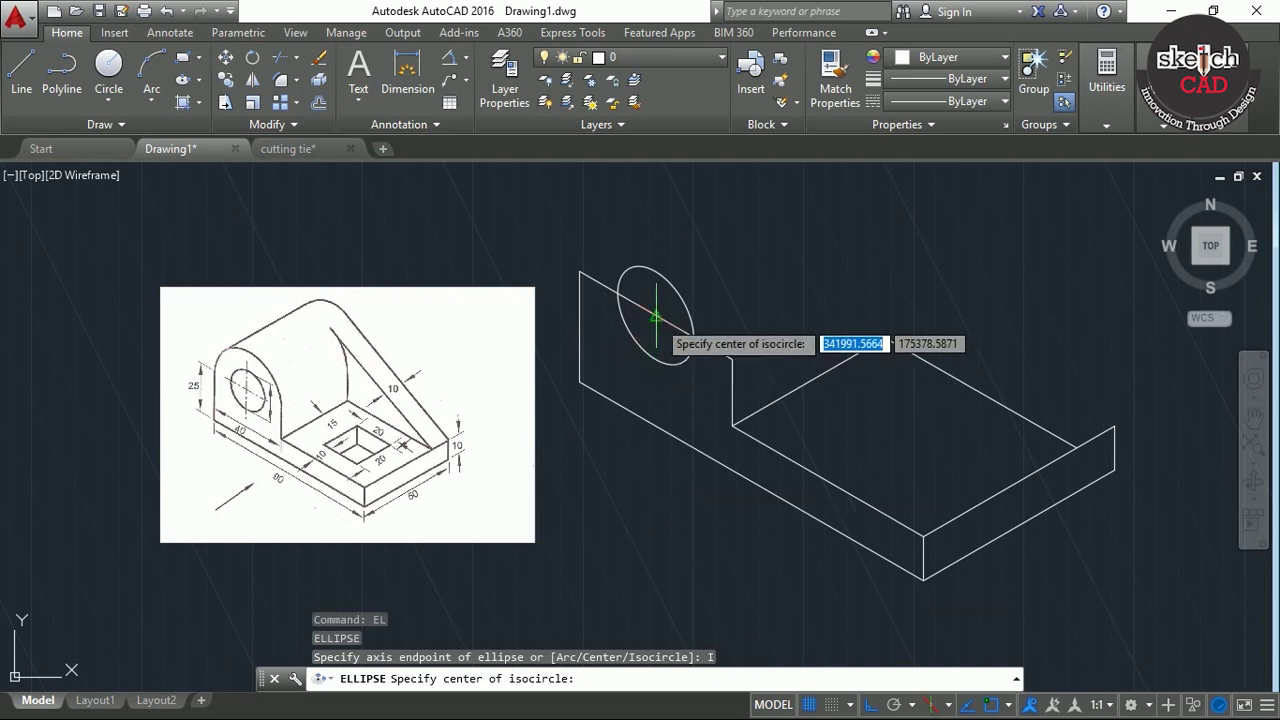
left_click(655, 318)
left_click(733, 352)
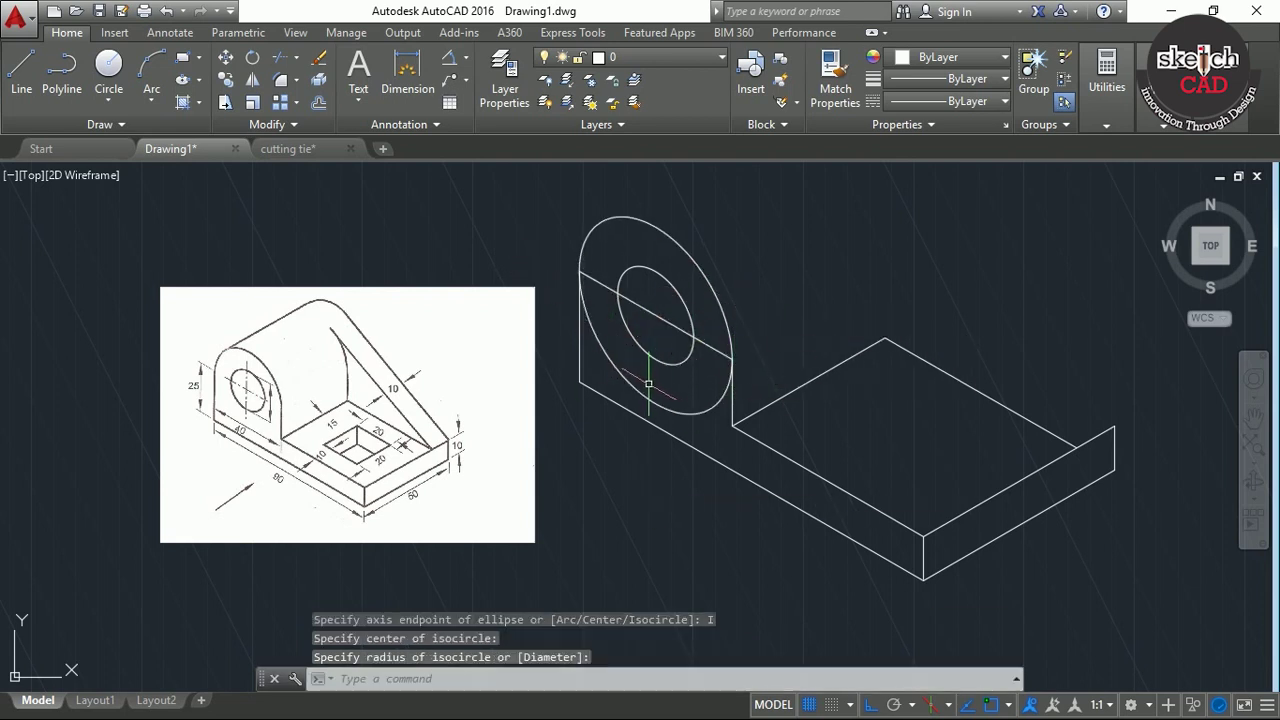
type("tr")
key("Return")
key("Return")
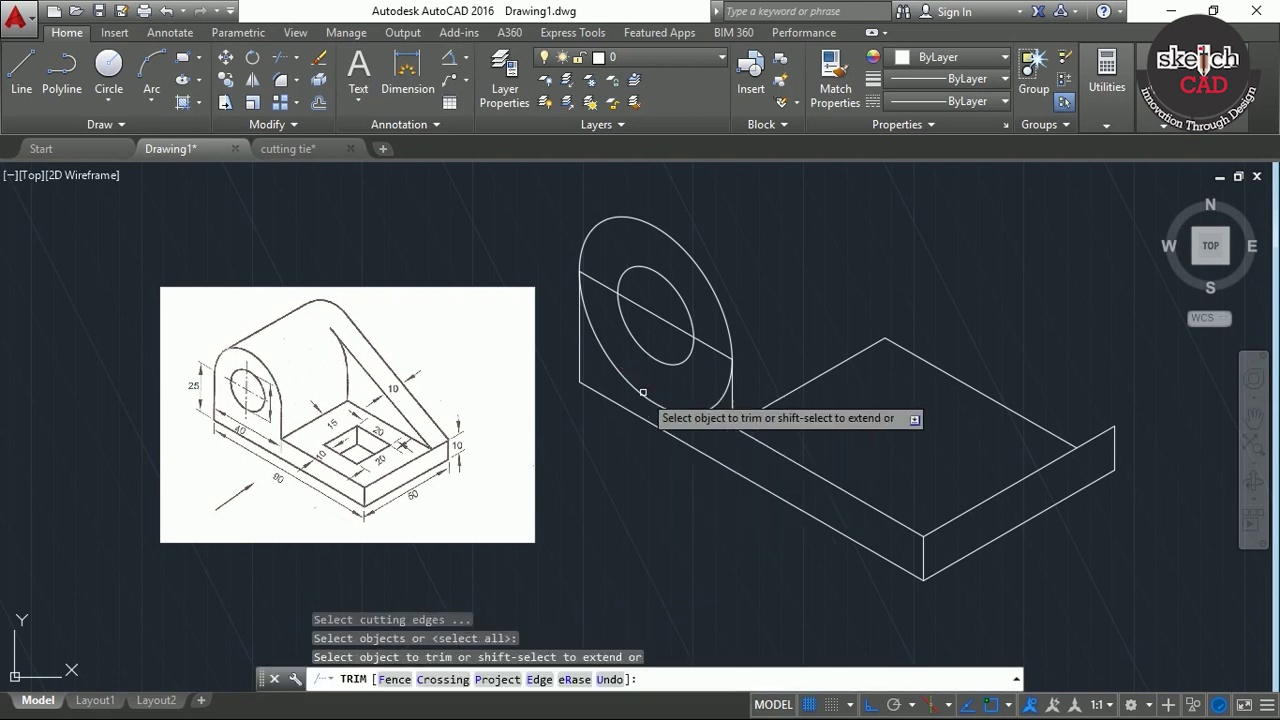
Trim the outer isocircle's lower arc and edge pieces to form the rounded top
left_click(643, 393)
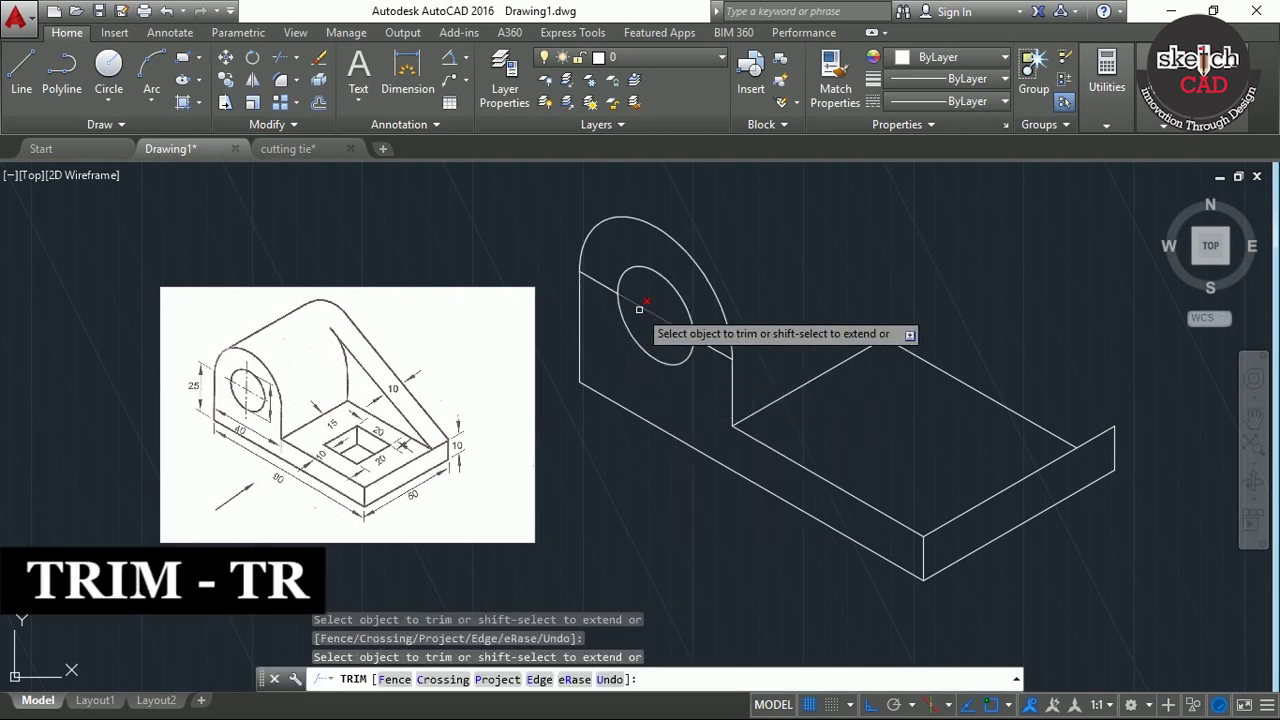
left_click(590, 290)
left_click(606, 276)
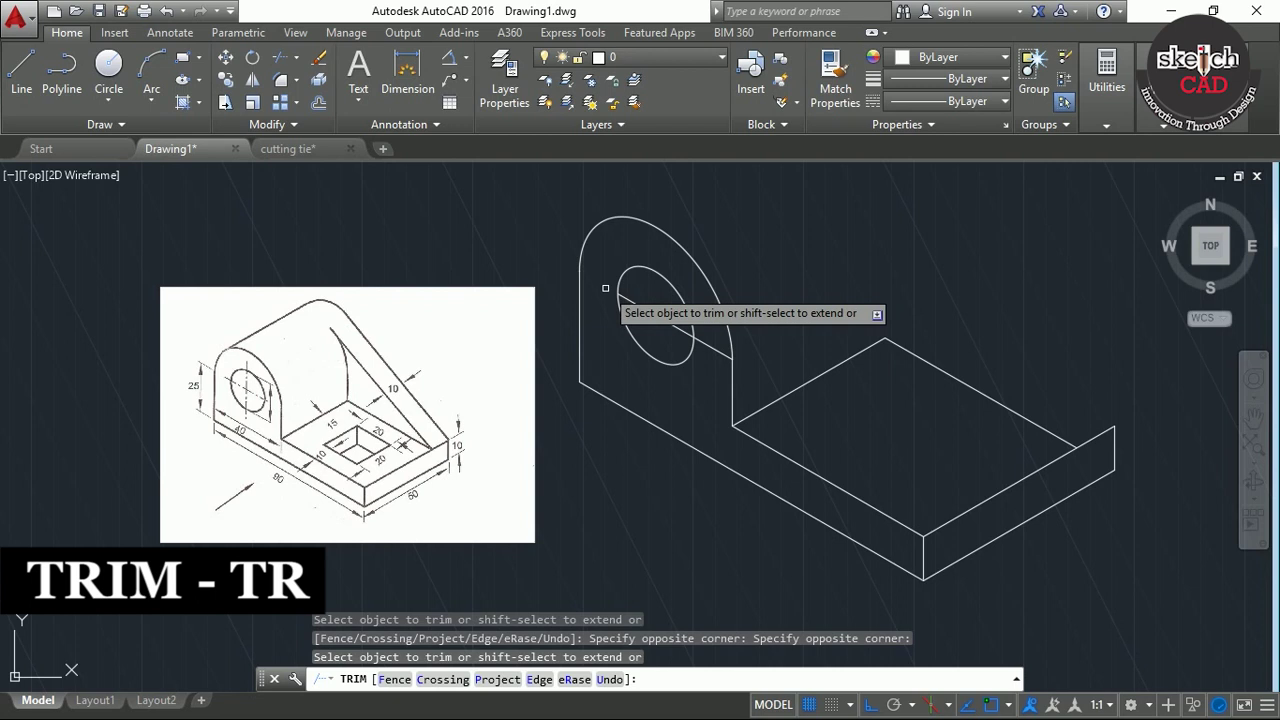
left_click(701, 344)
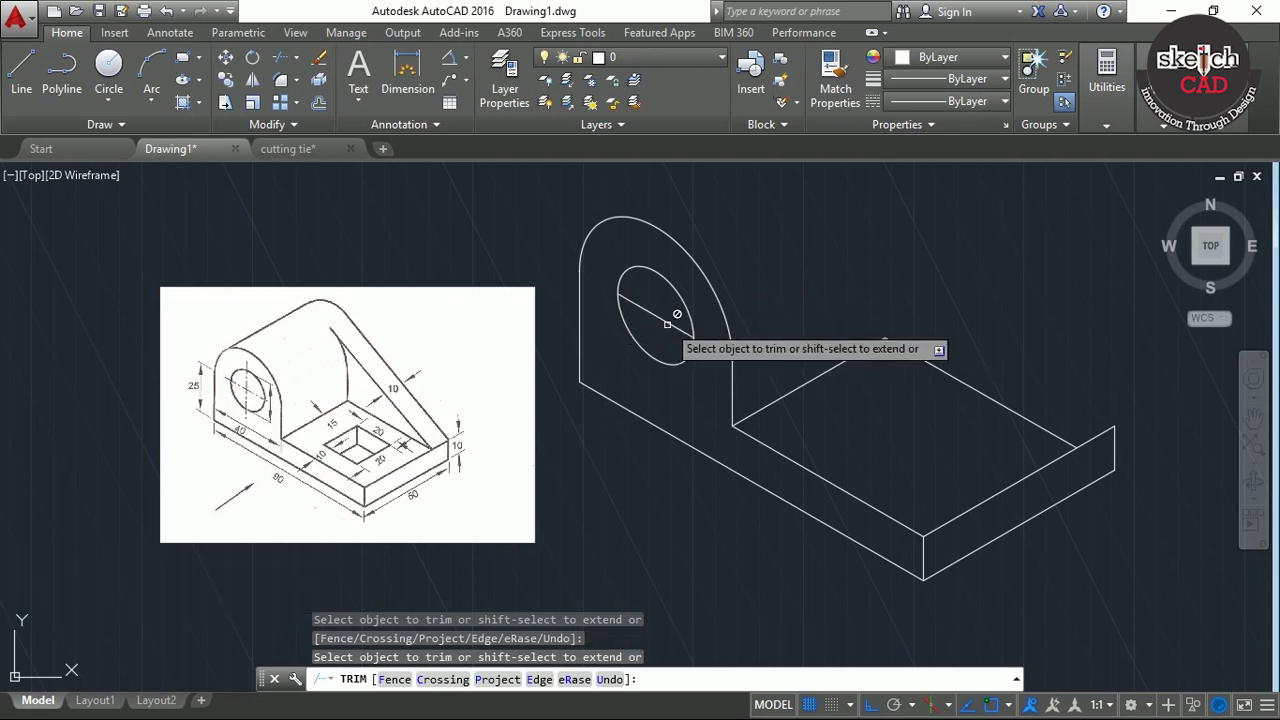
key("Escape")
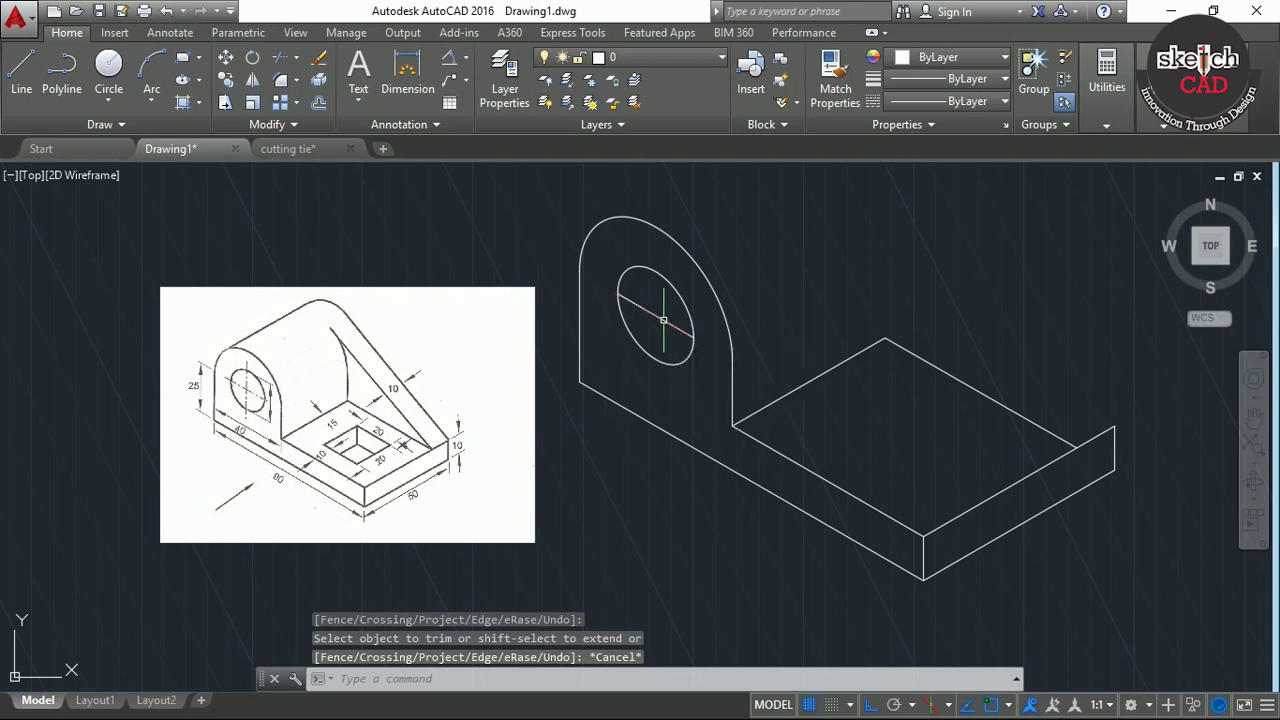
Delete the stray line crossing the circular hole
left_click(663, 320)
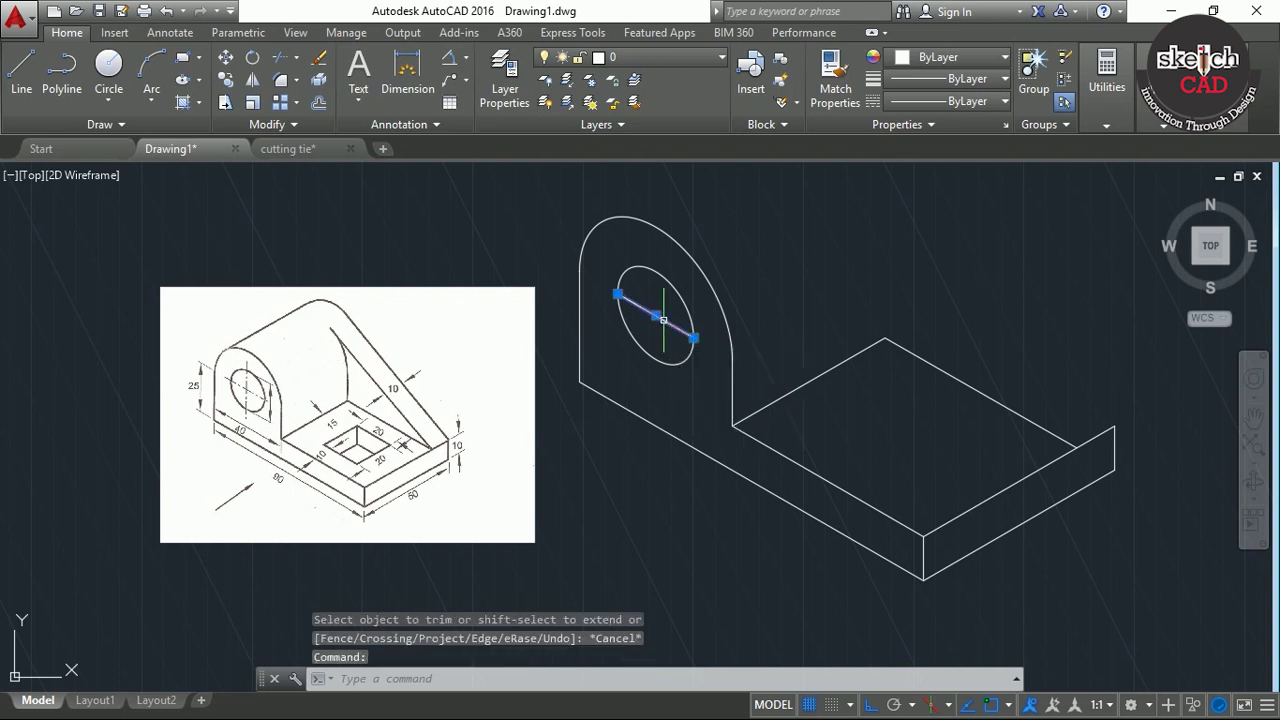
key("Delete")
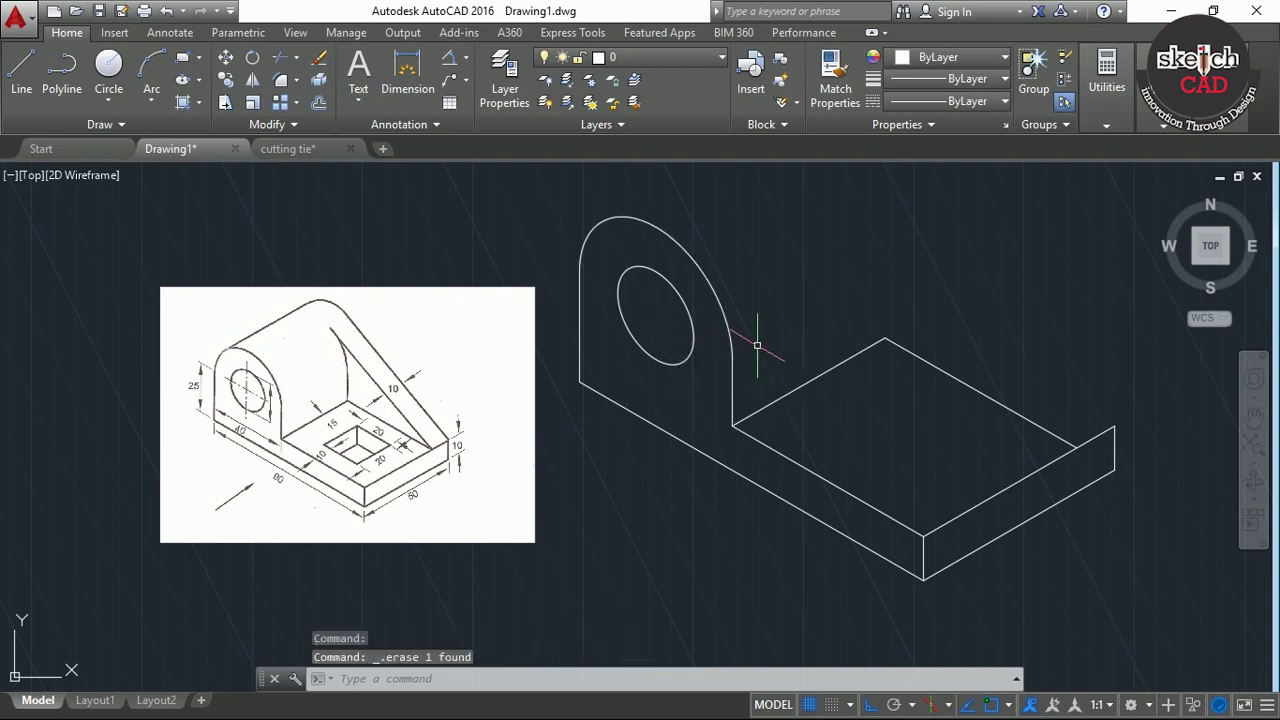
middle_click_drag(790, 341, 765, 346)
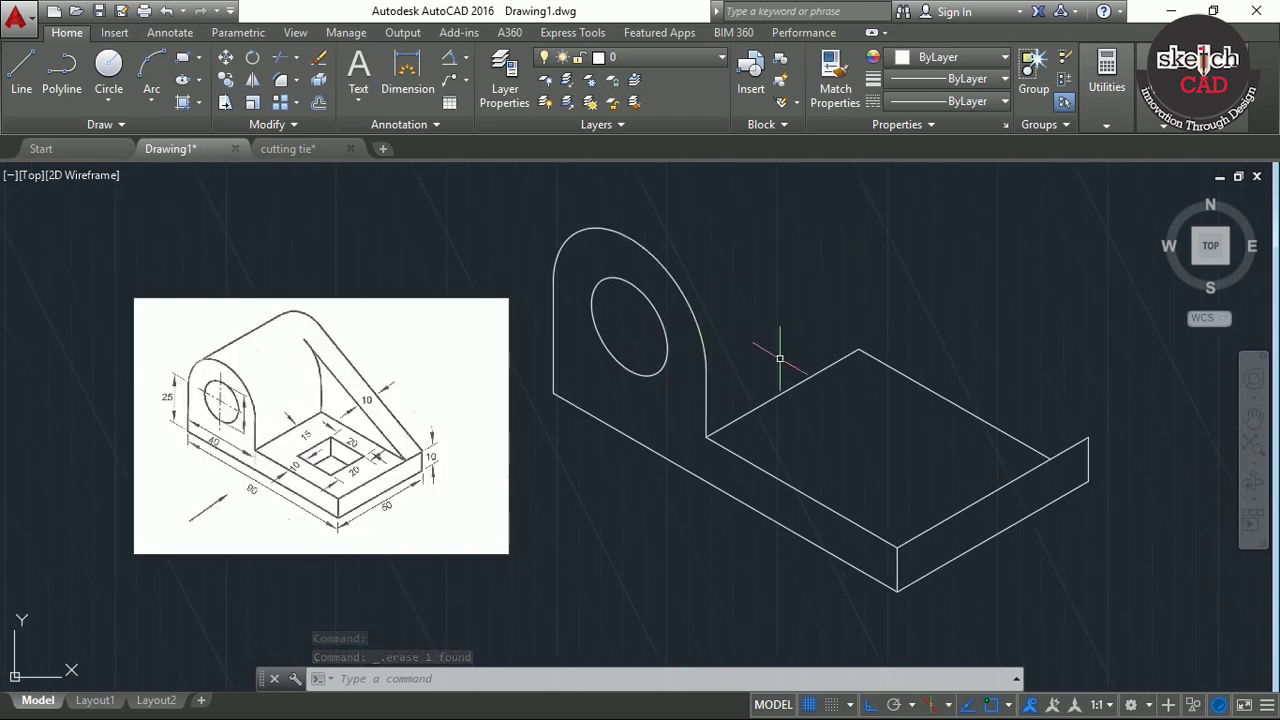
left_click(732, 383)
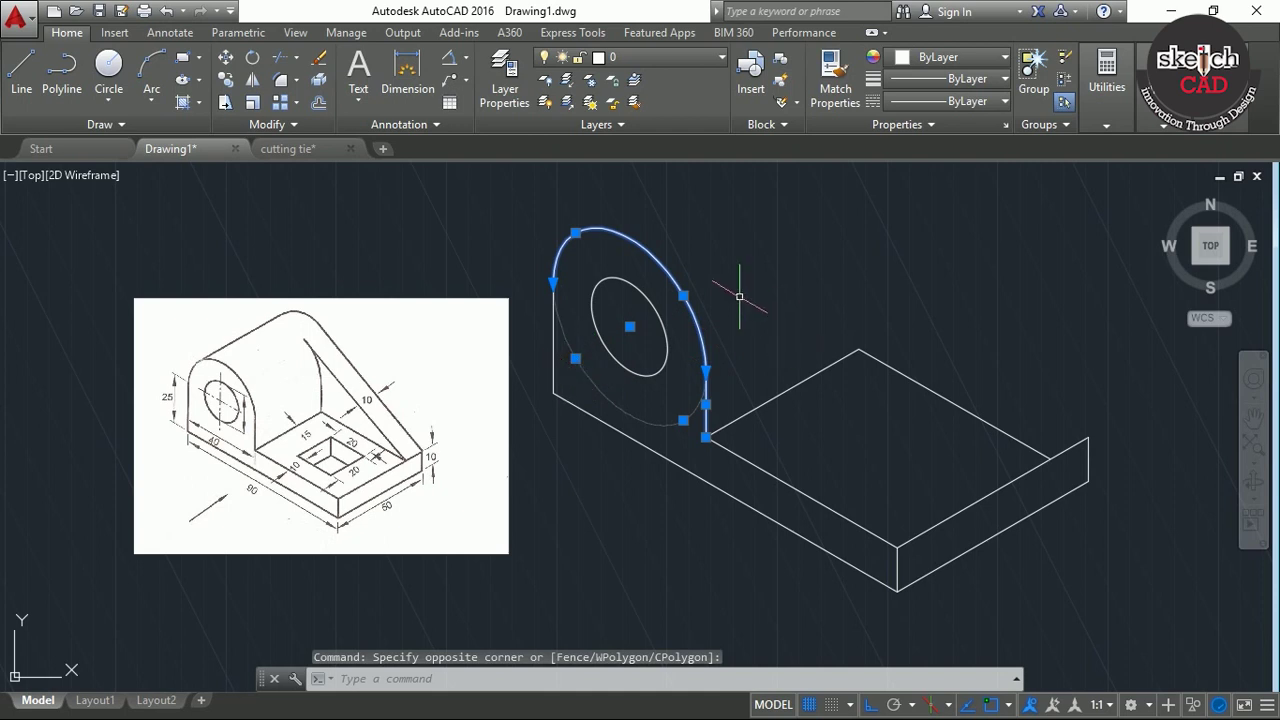
Make a trial copy of the top arc along the 30° axis, then reselect the copied arcs
key("Return")
left_click(706, 437)
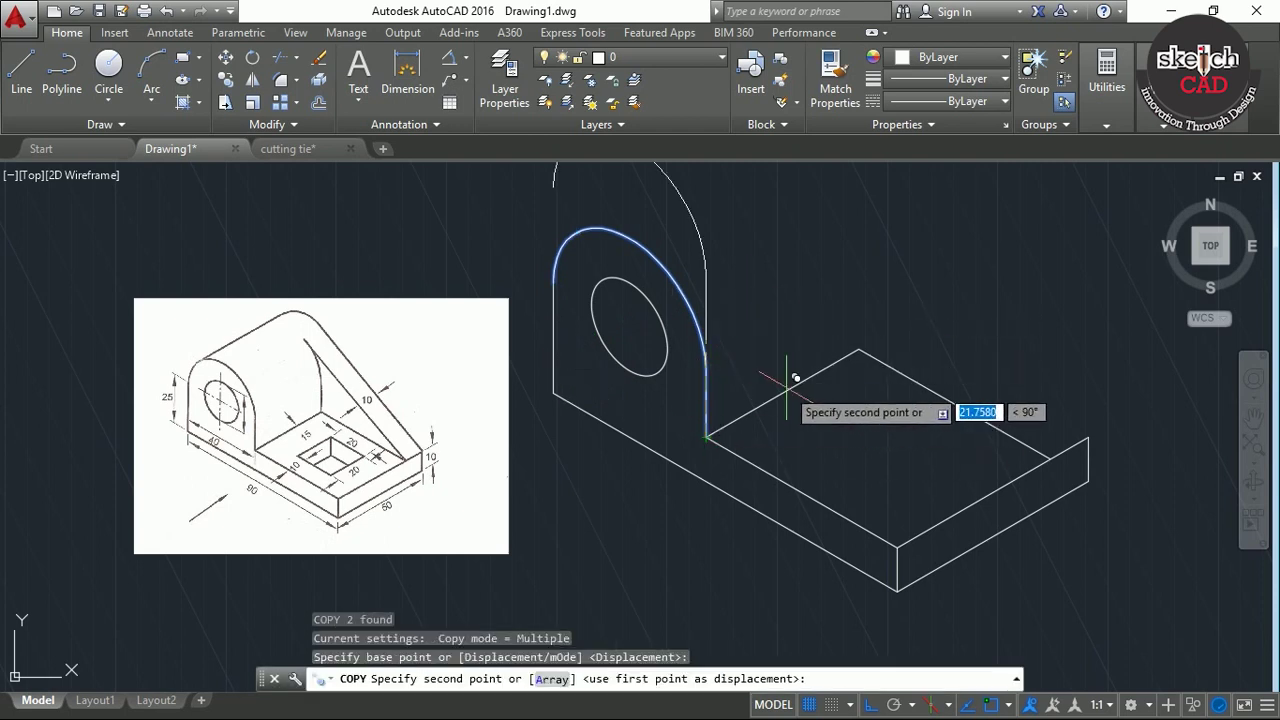
left_click(858, 348)
middle_click_drag(884, 336, 788, 395)
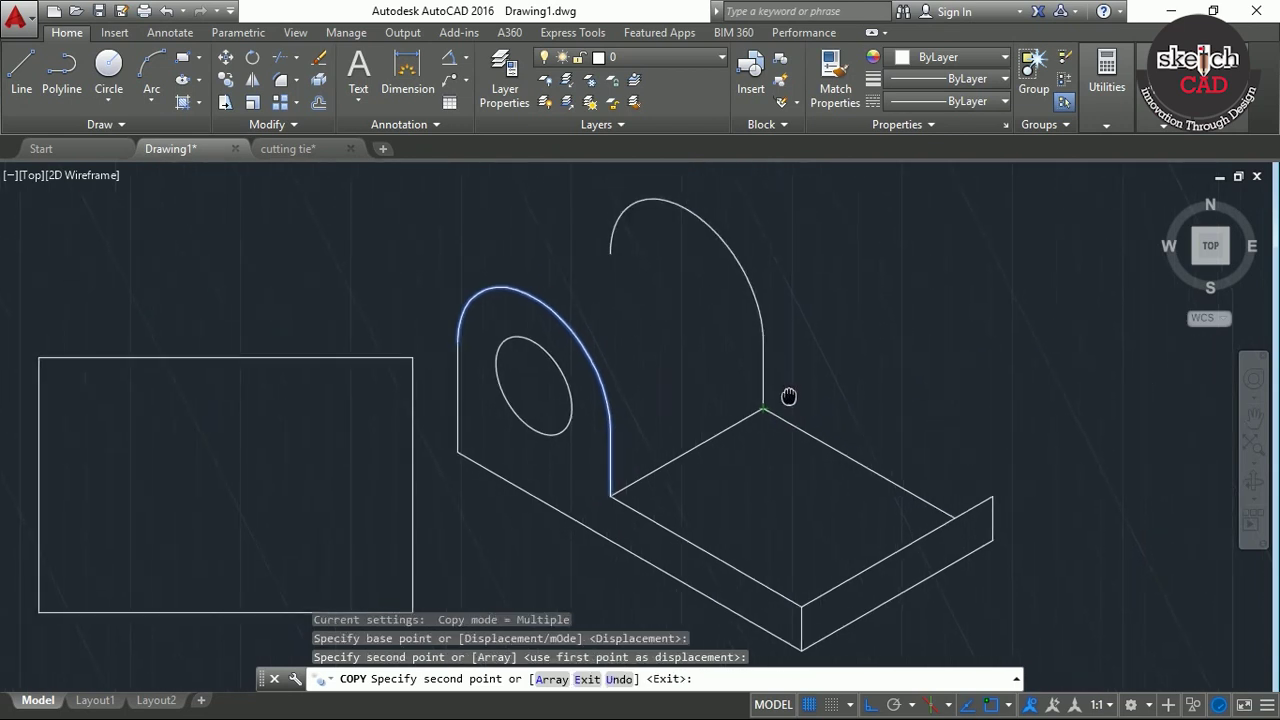
key("Escape")
scroll(800, 375, "down", 2)
left_click(857, 372)
left_click(672, 258)
scroll(797, 383, "up", 2)
Copy the arcs 10 units back in the top isoplane from the arc's lower end
type("CO")
key("Return")
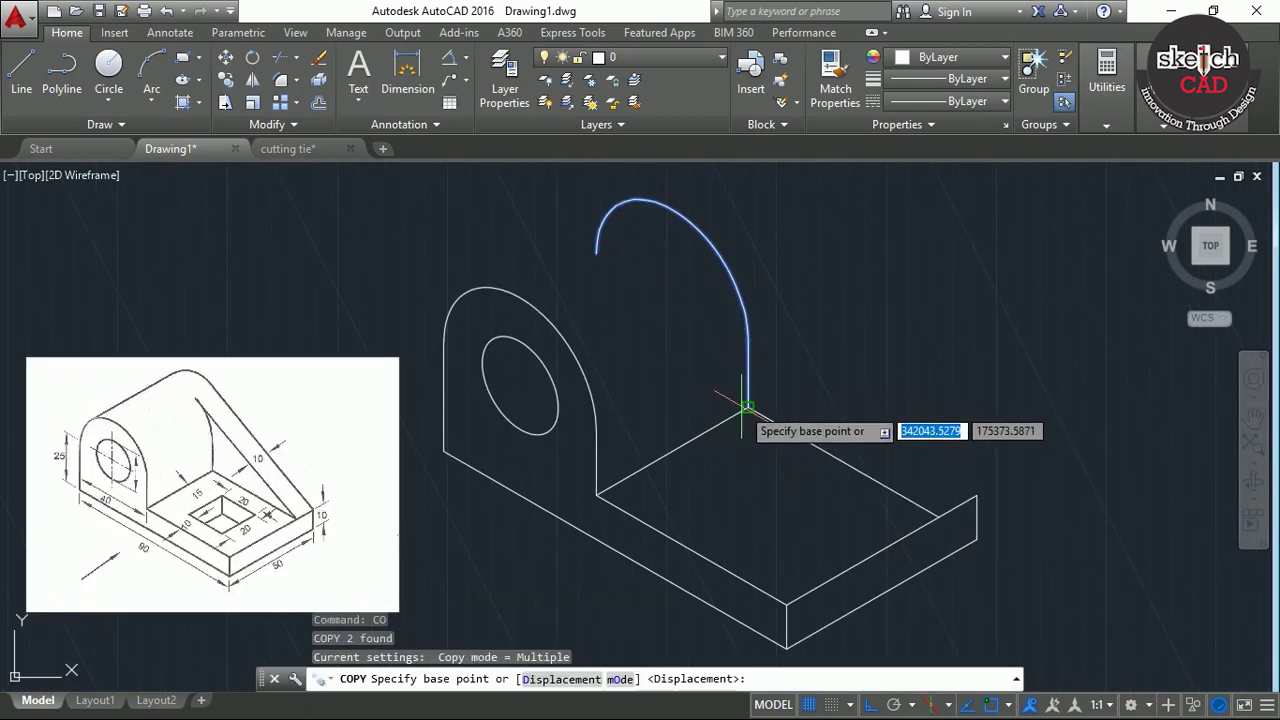
left_click(746, 407)
key("F5")
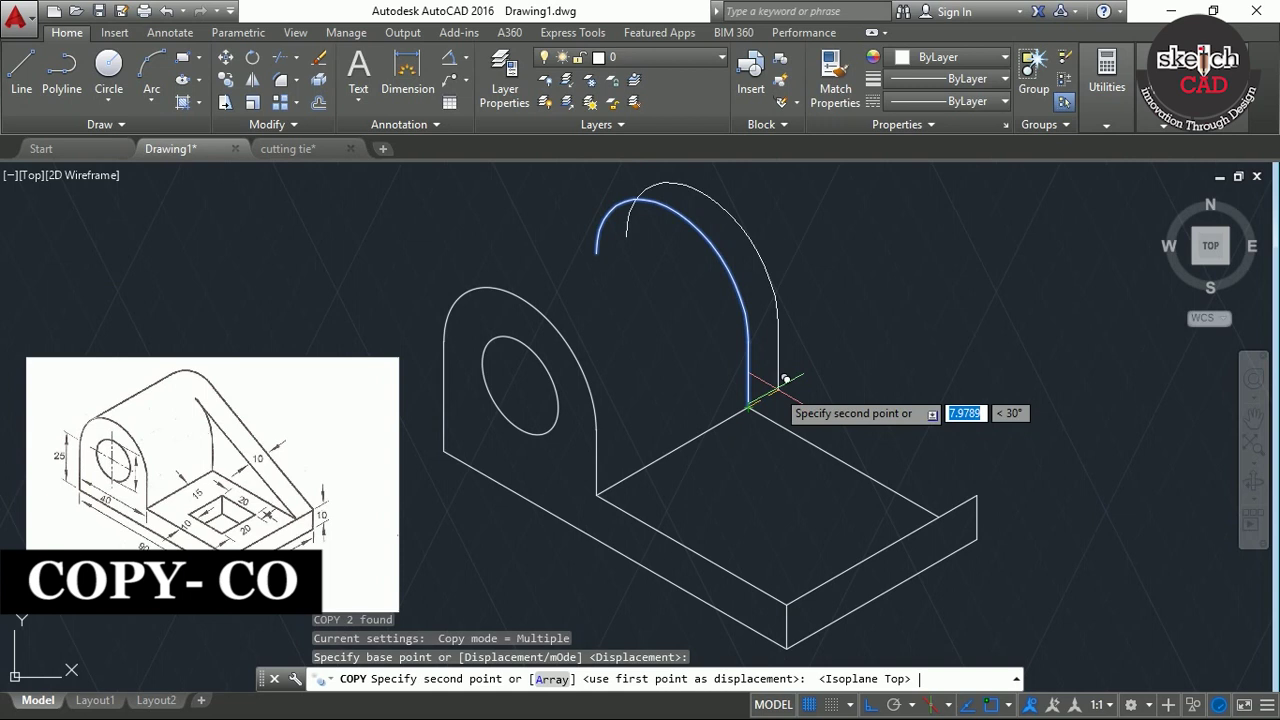
type("10")
key("Return")
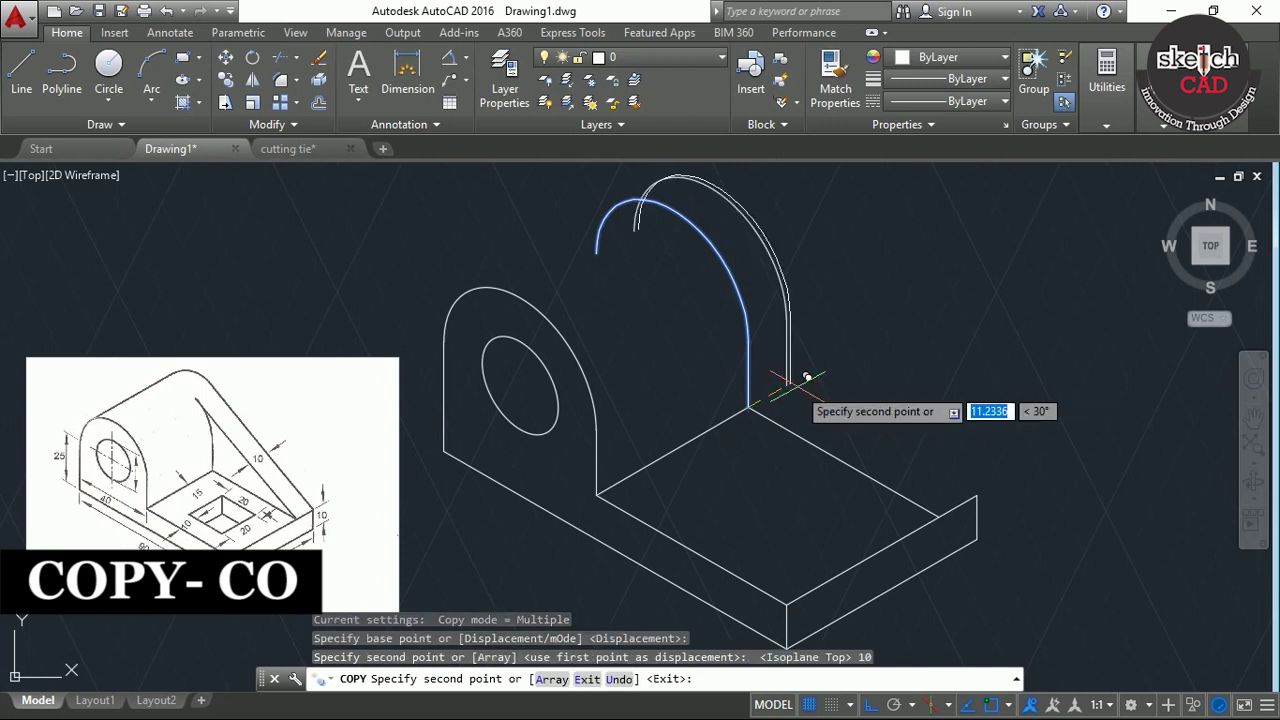
key("Return")
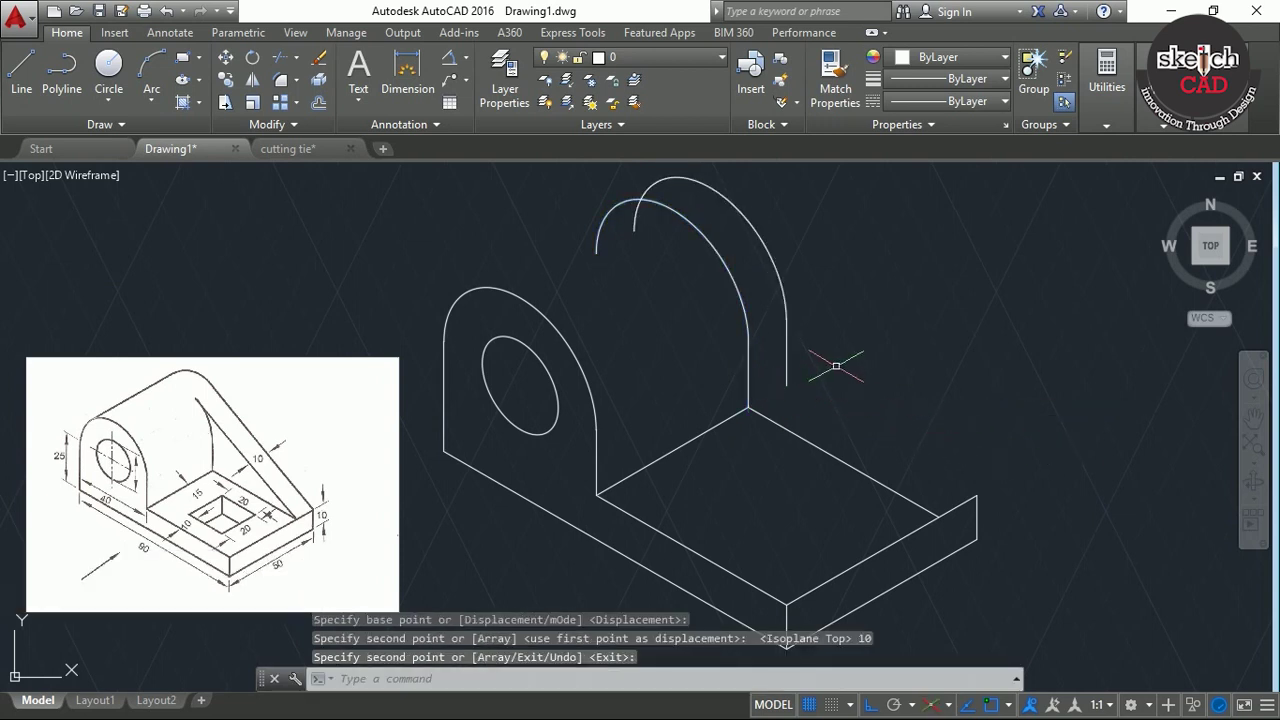
middle_click_drag(822, 375, 852, 409)
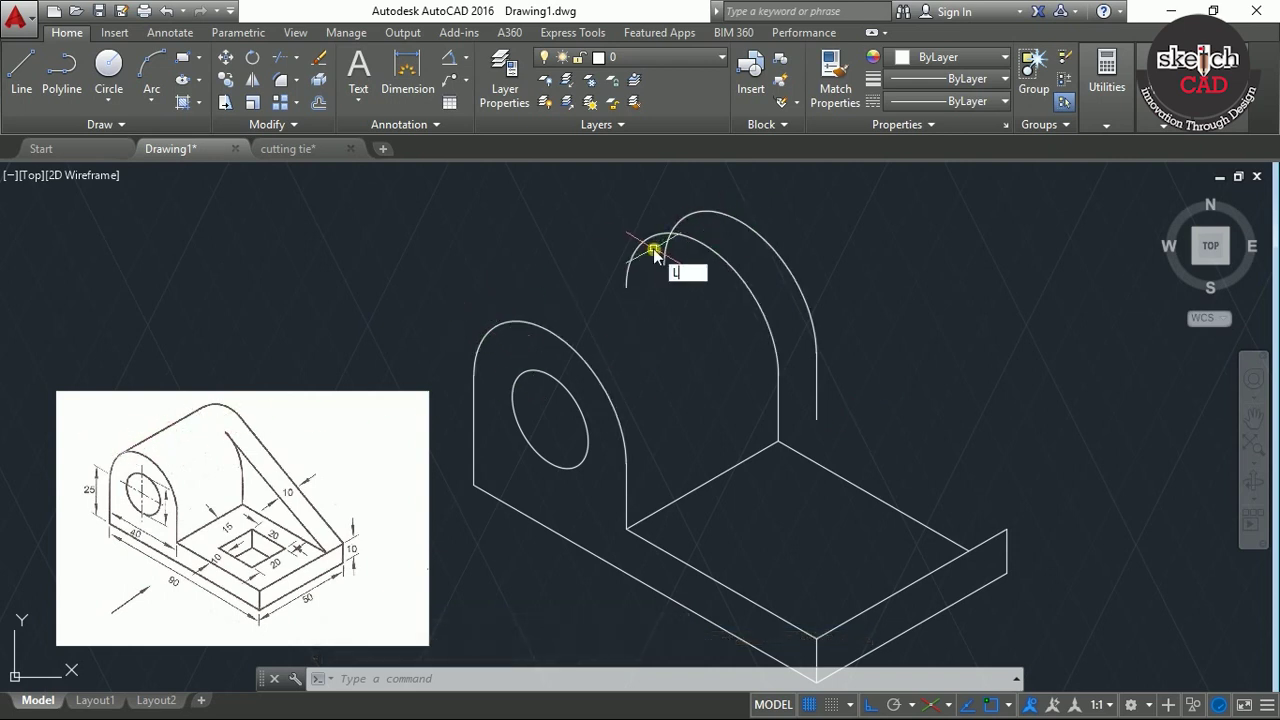
Draw a 50-unit line along 30° from the front arc's end
key("Return")
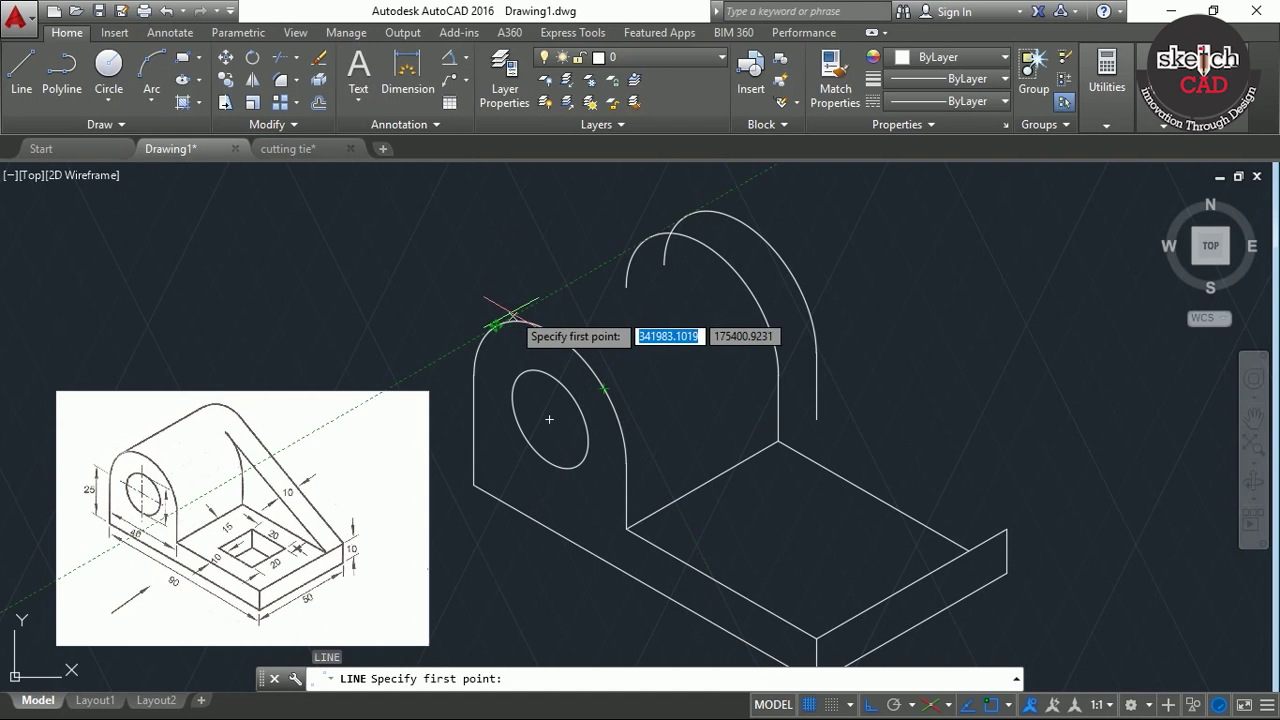
left_click(496, 326)
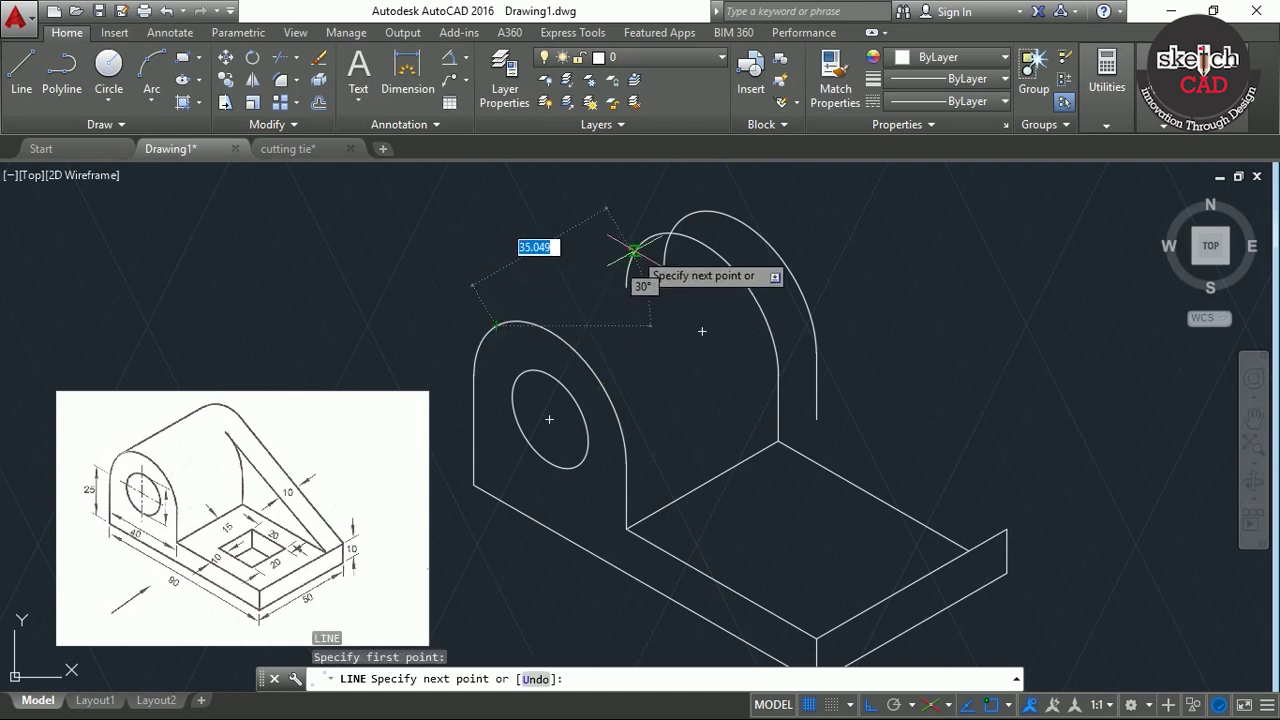
type("50")
key("Return")
key("Return")
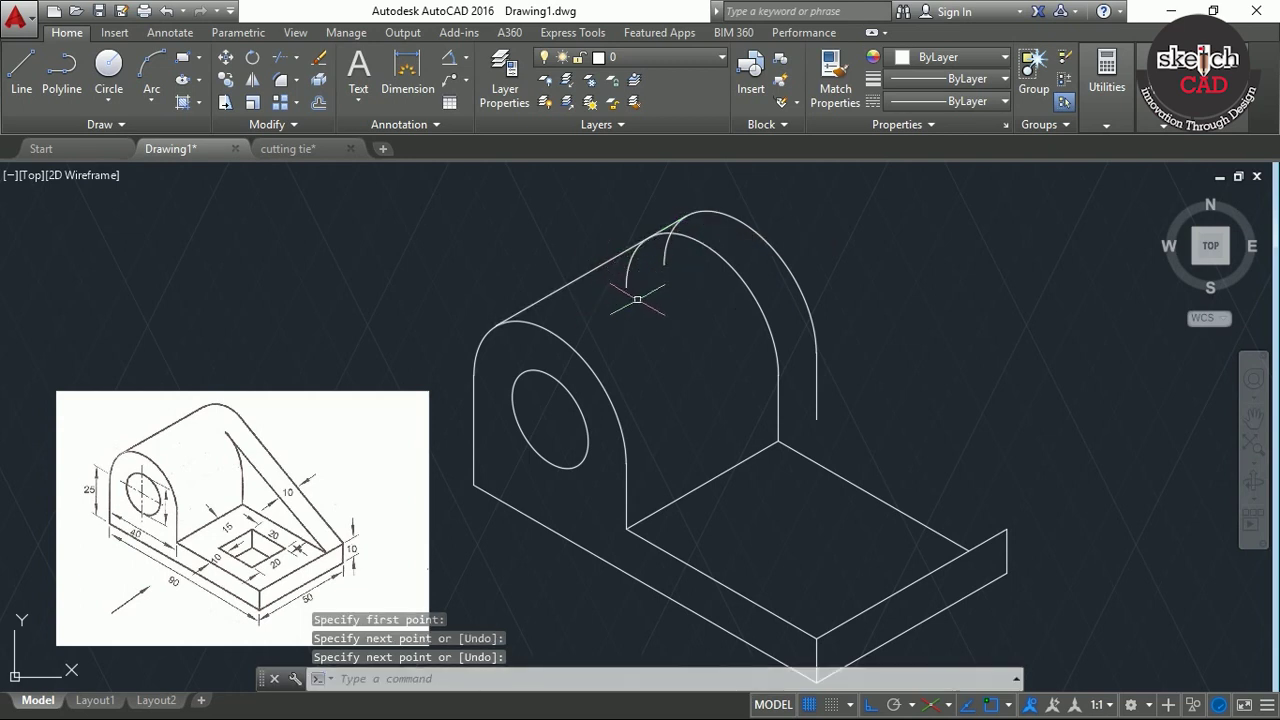
Run a TRIM pass on the rear copied arc and exit without further changes
type("TR")
key("Return")
key("Return")
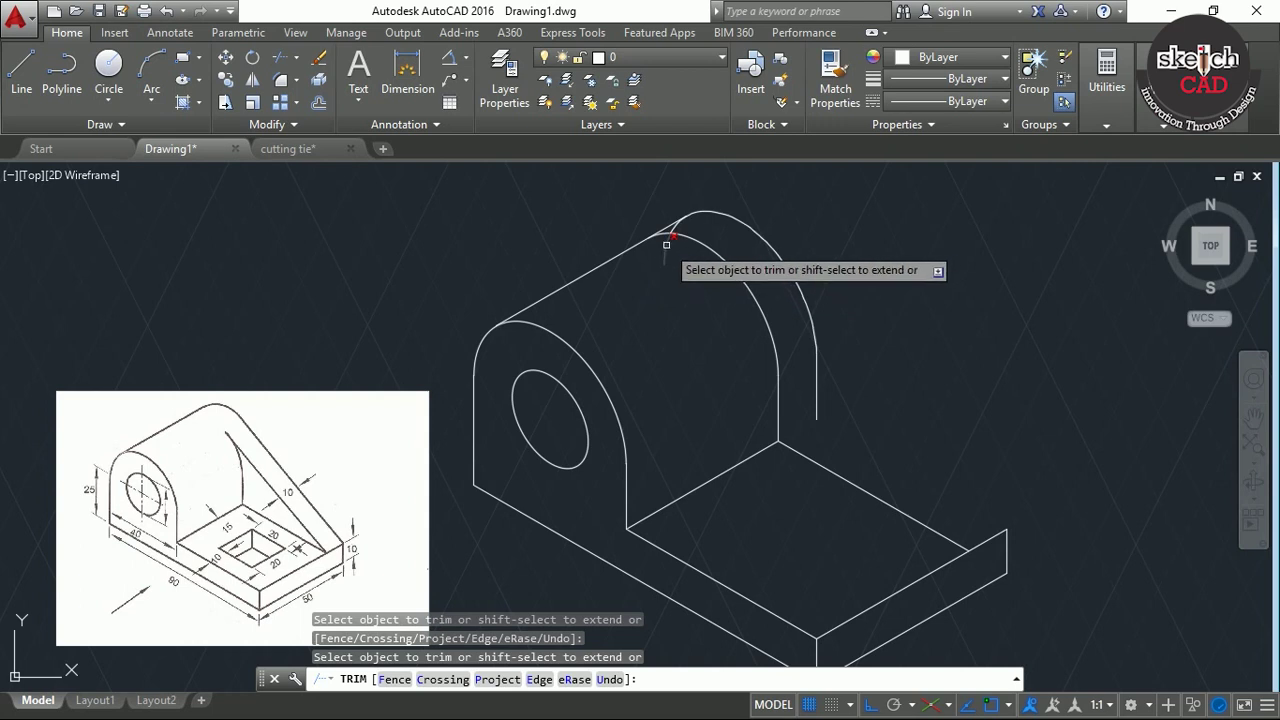
scroll(666, 244, "up", 3)
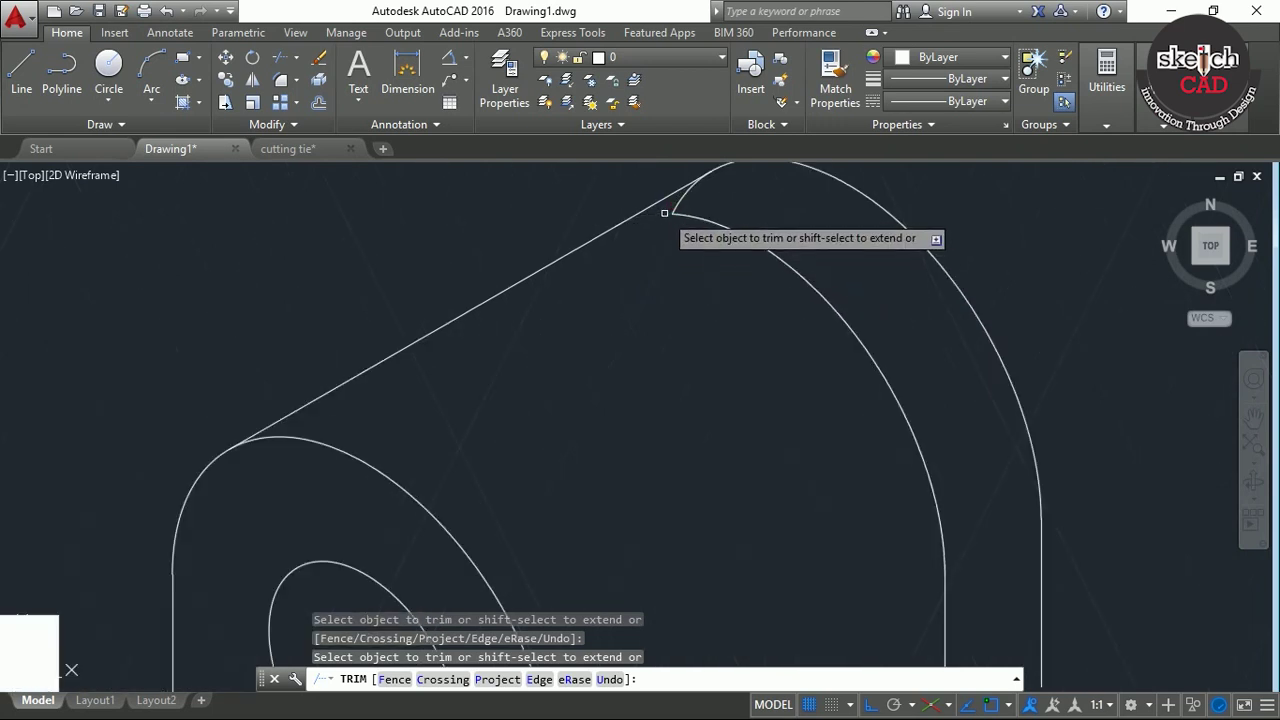
scroll(677, 203, "down", 4)
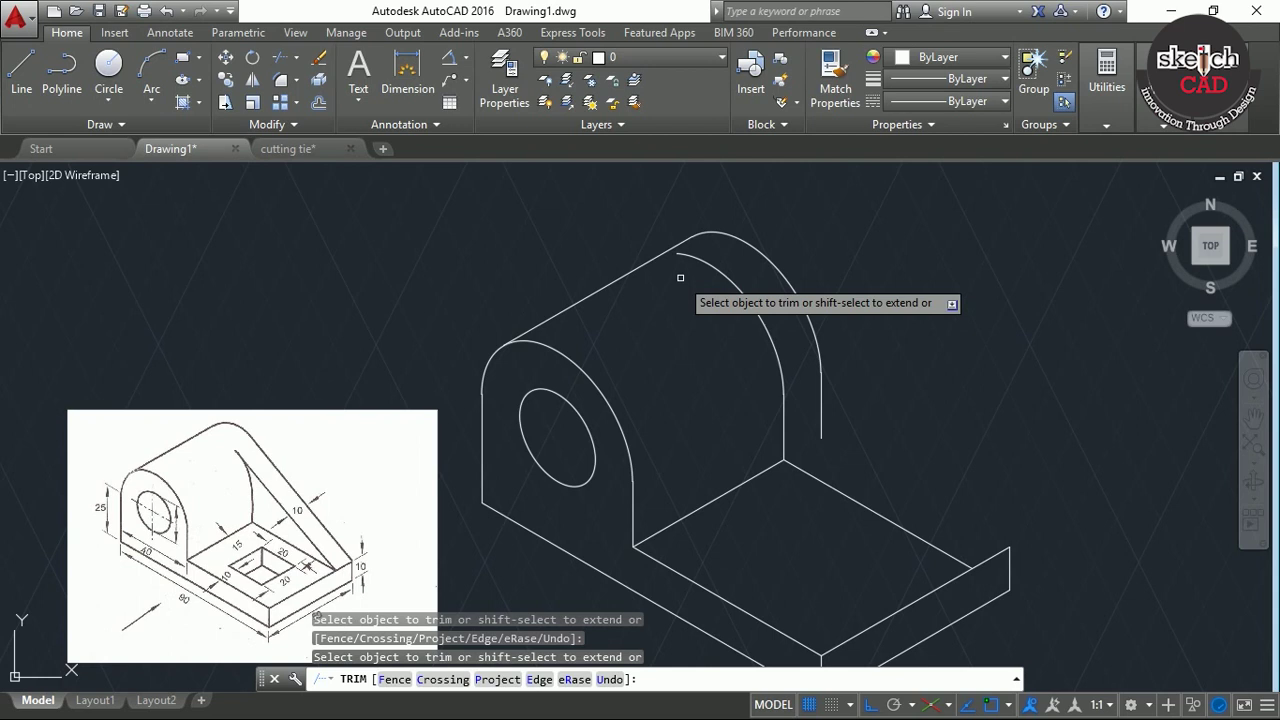
key("Return")
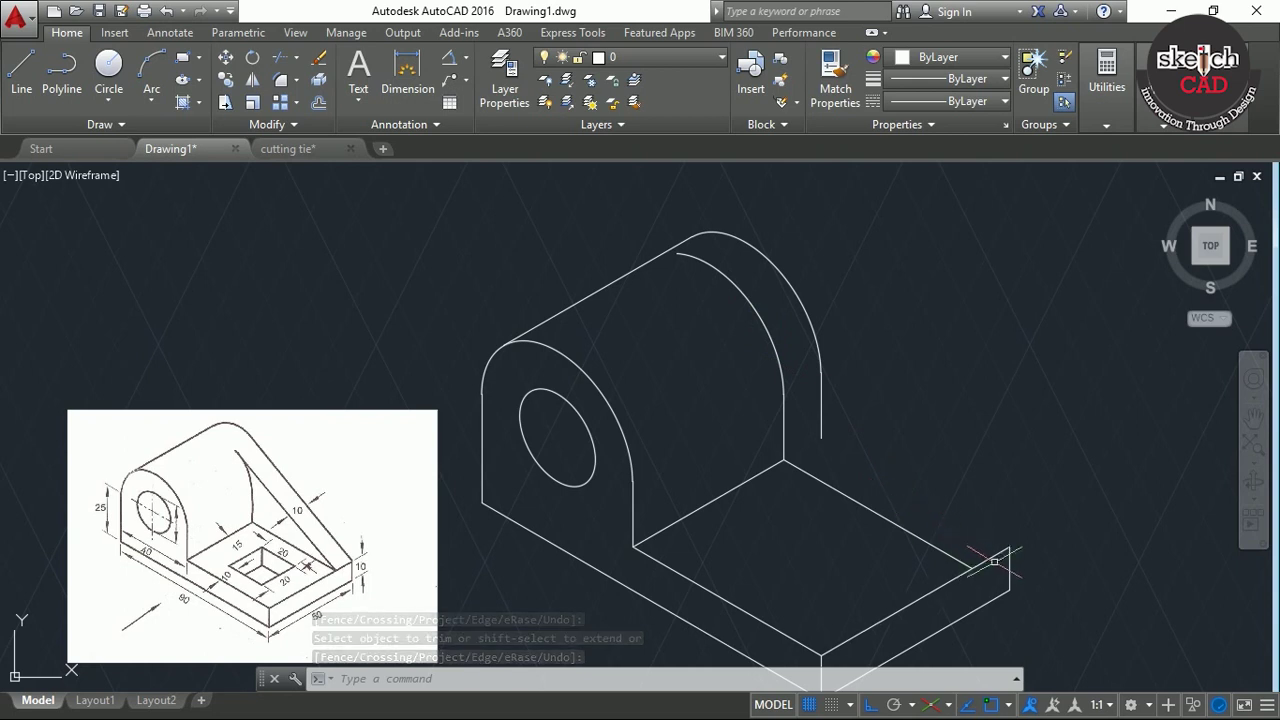
middle_click_drag(906, 471, 882, 449)
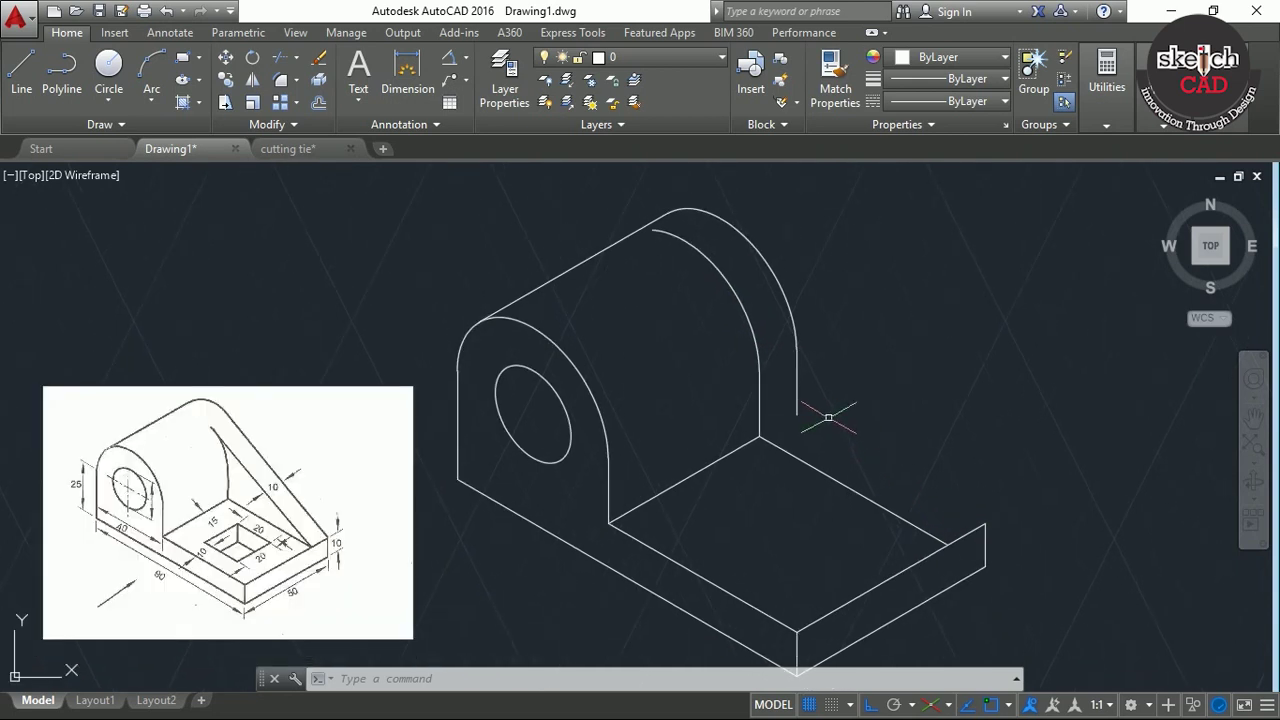
key("l")
key("Return")
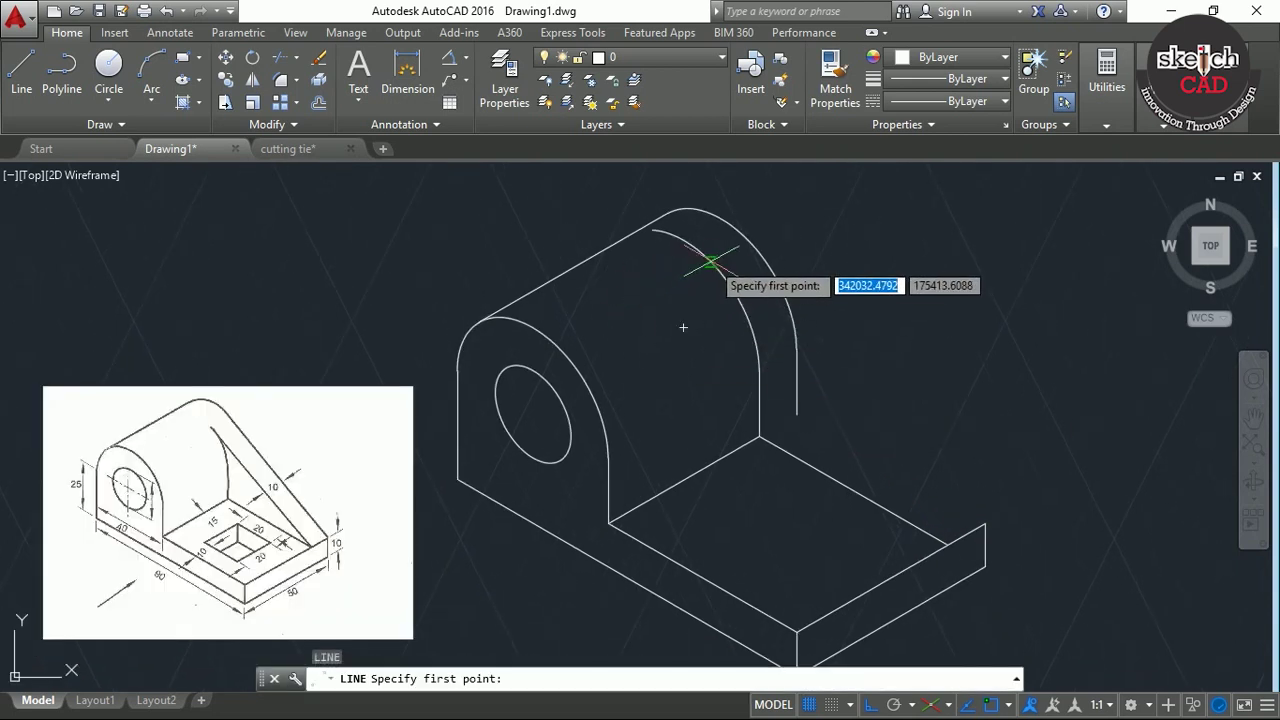
Draw two sloped rib edges from the arc ends down to the base corners
left_click(729, 284)
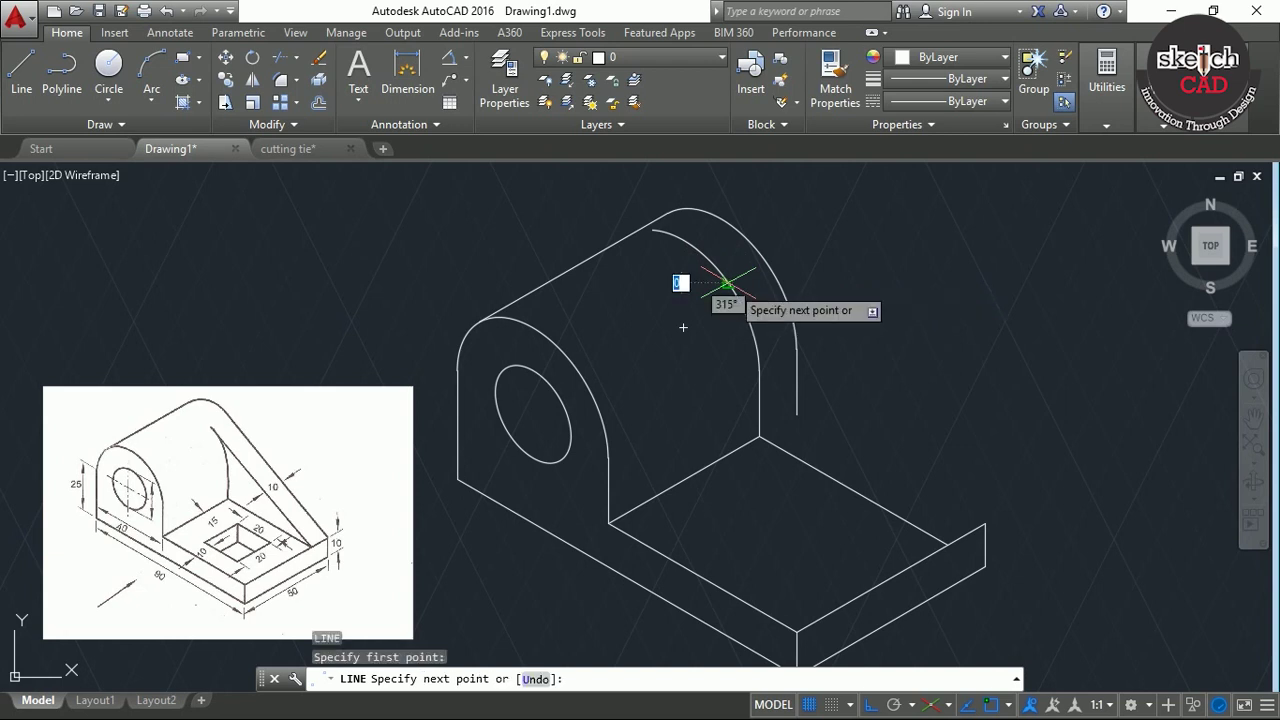
left_click(945, 544)
key("Return")
key("Return")
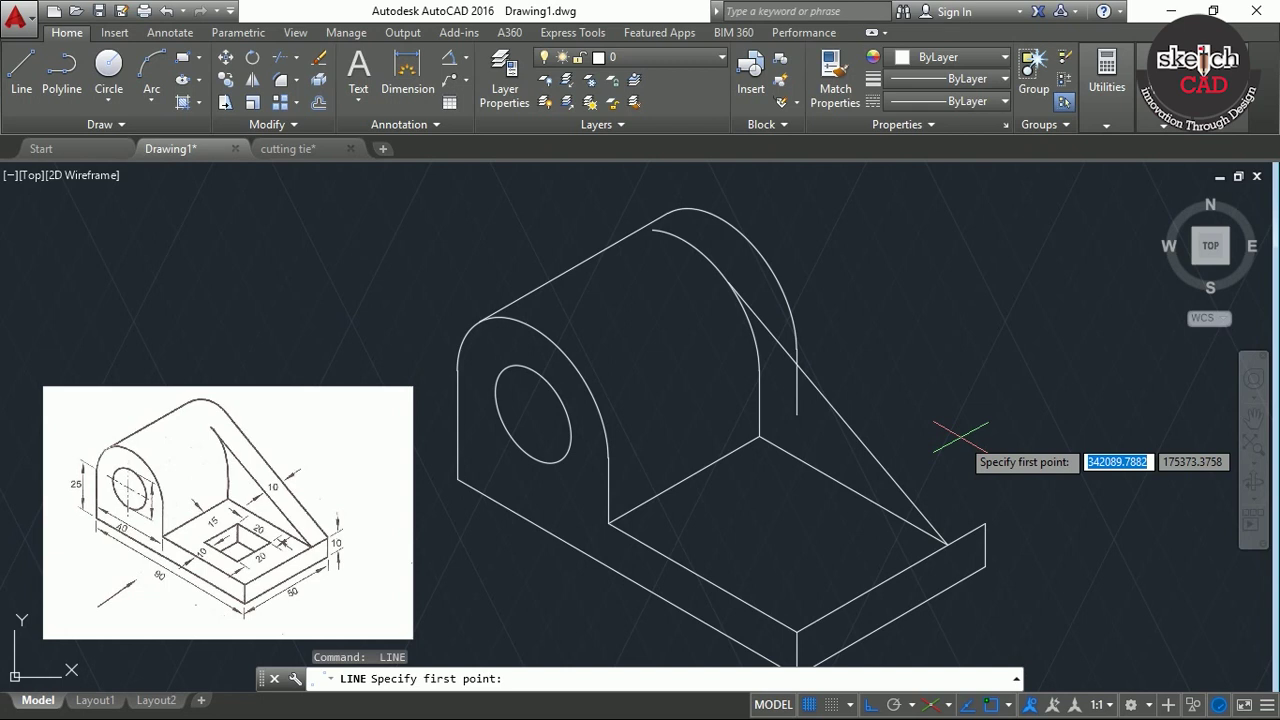
left_click(775, 273)
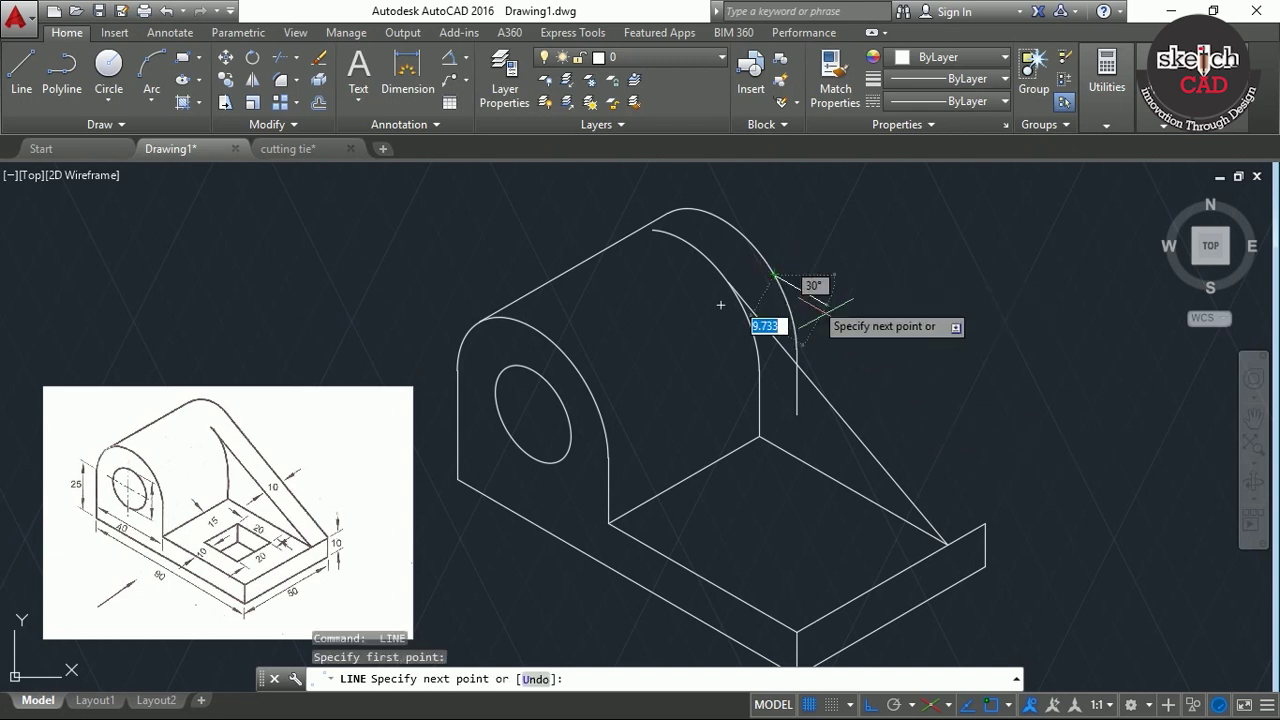
left_click(985, 523)
key("Return")
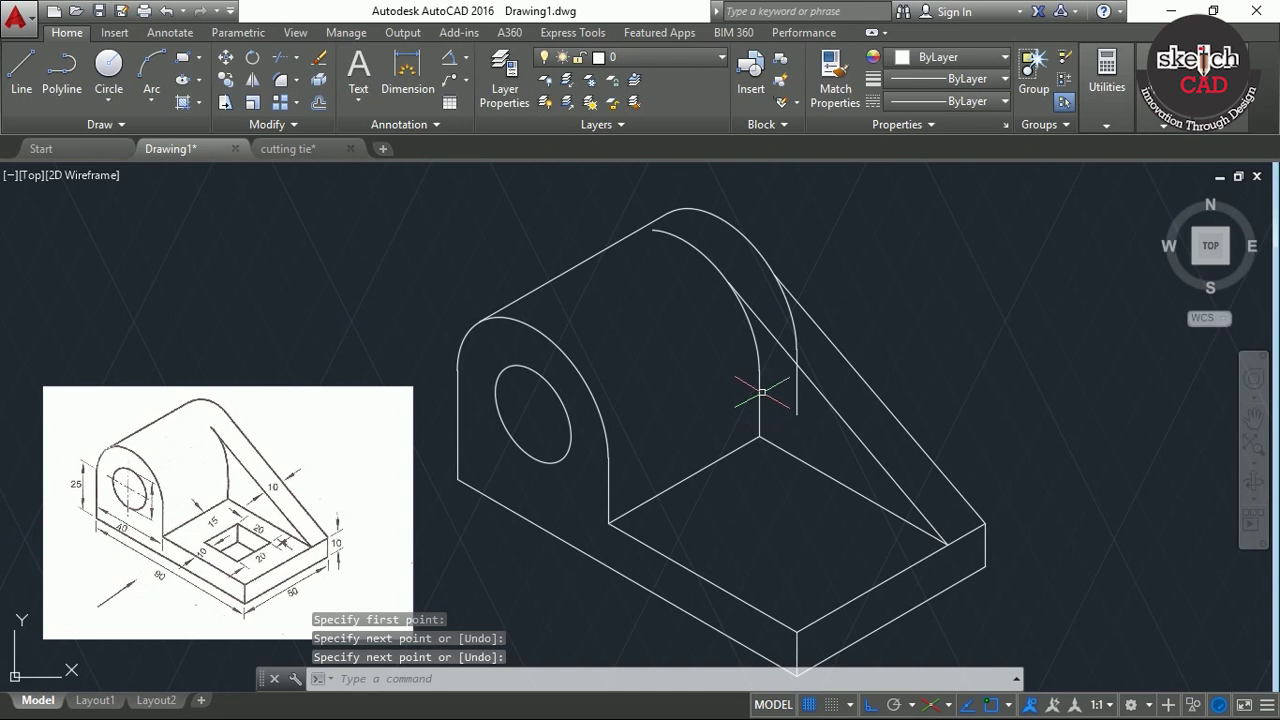
Trim away the vertical line below the diagonal rib edge
type("TR")
key("Return")
key("Return")
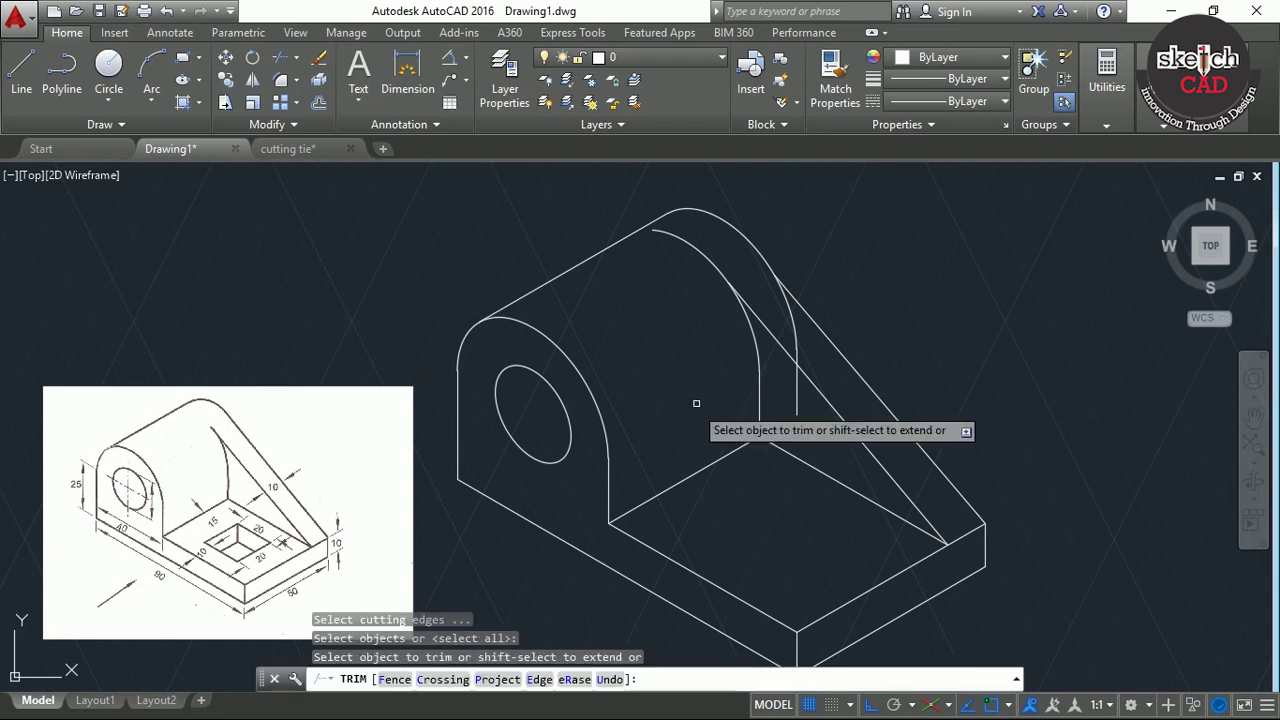
left_click(763, 402)
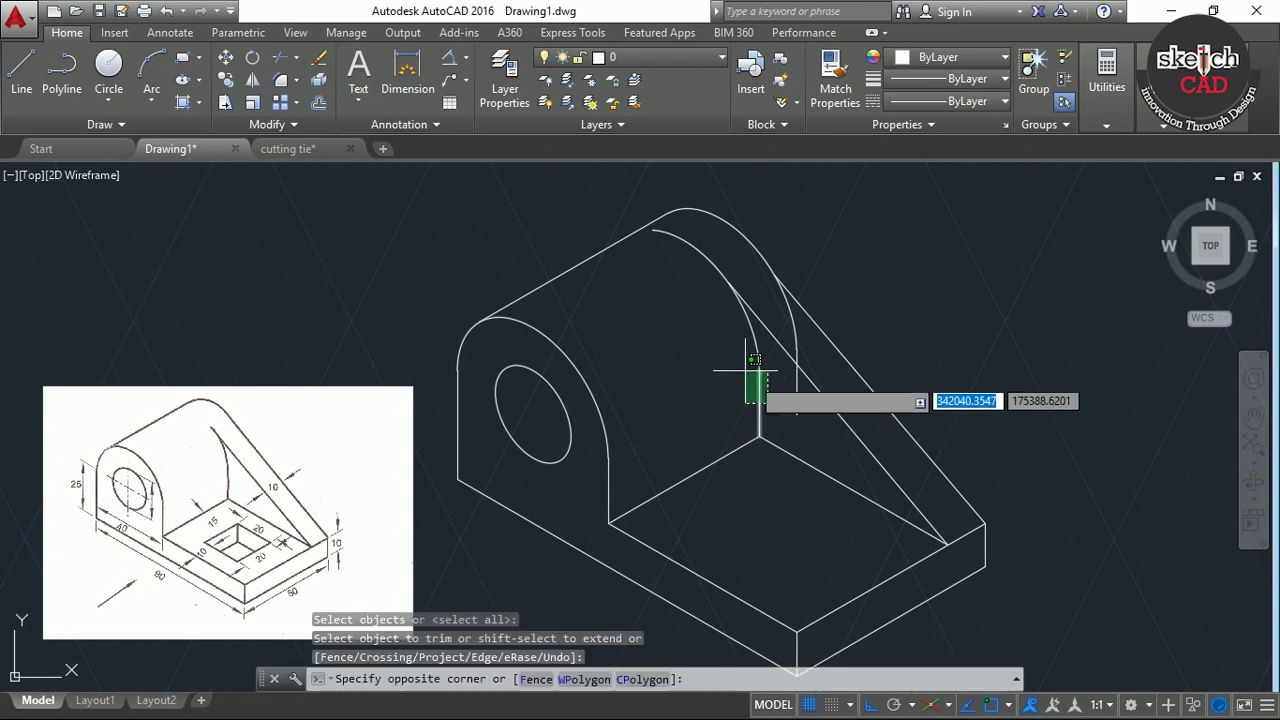
left_click(743, 369)
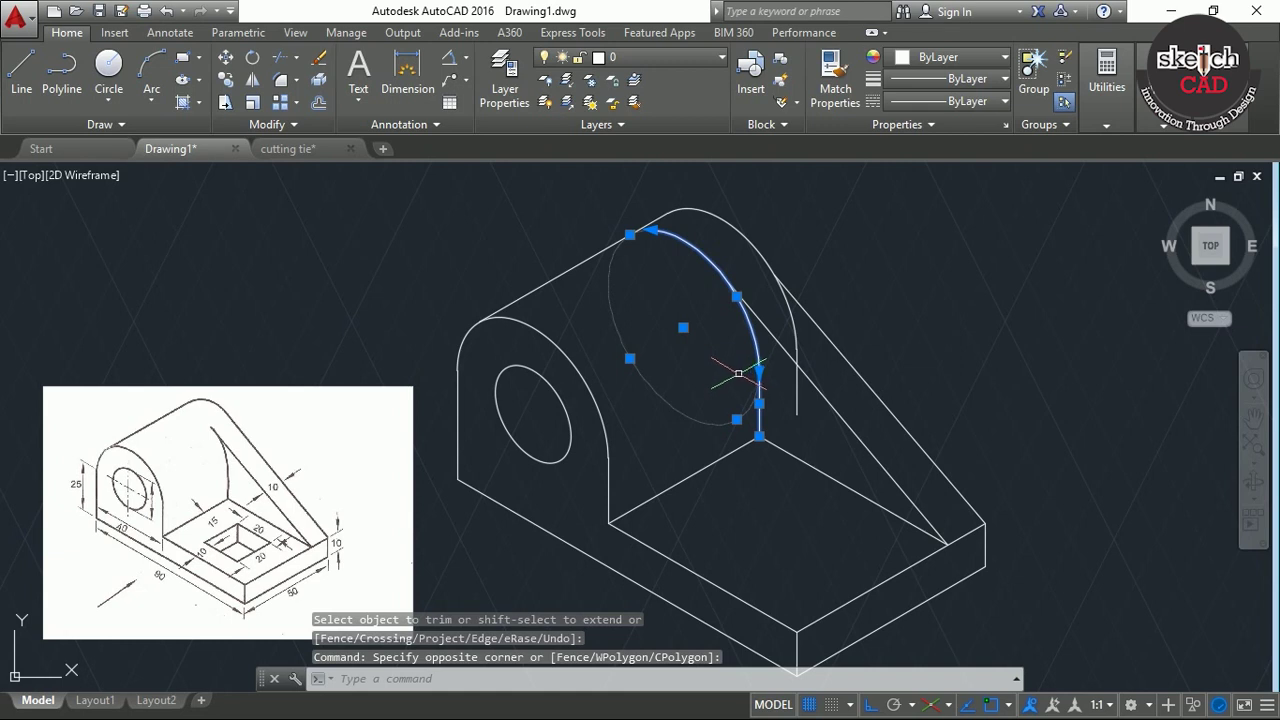
key("Escape")
scroll(768, 416, "up", 5)
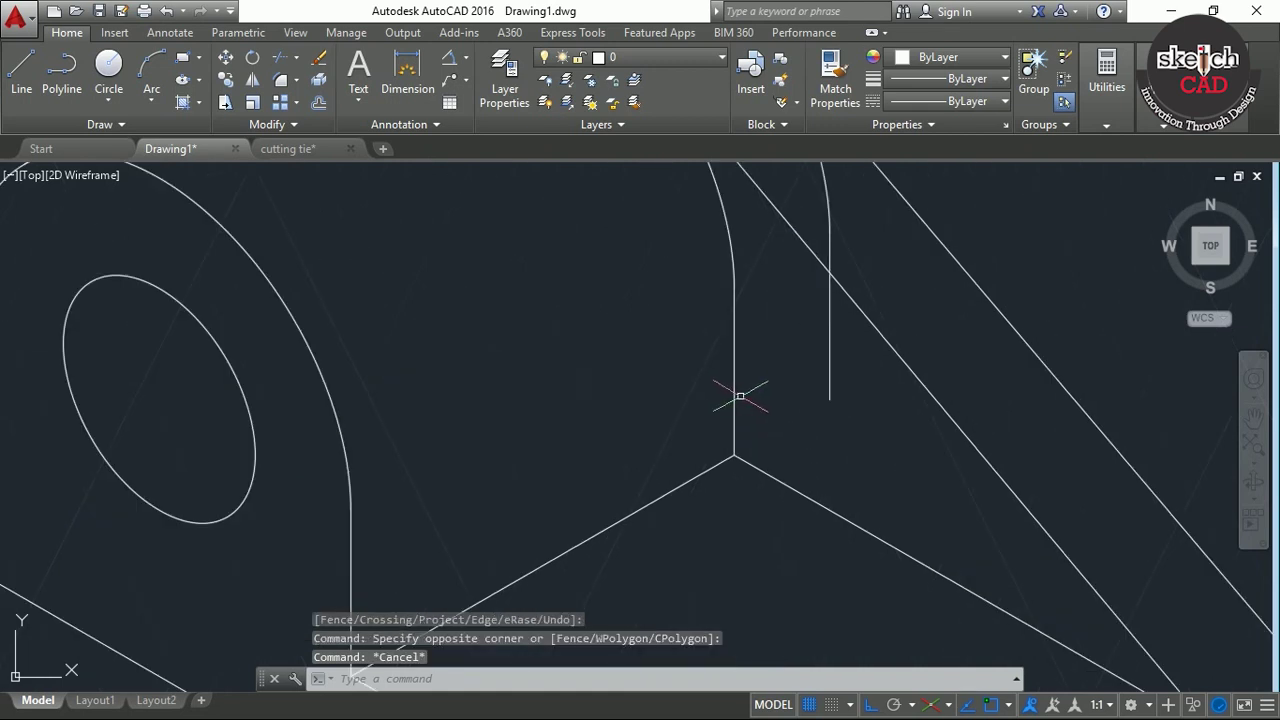
type("TR")
key("Return")
key("Return")
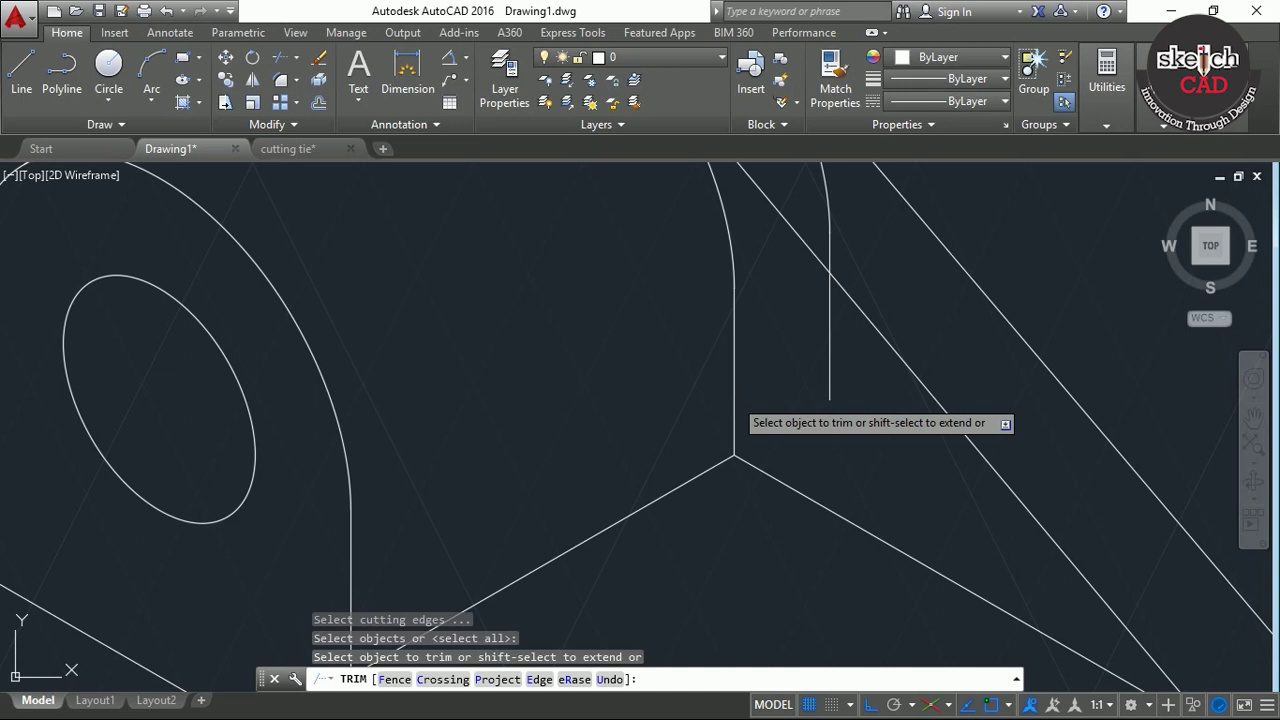
left_click(737, 397)
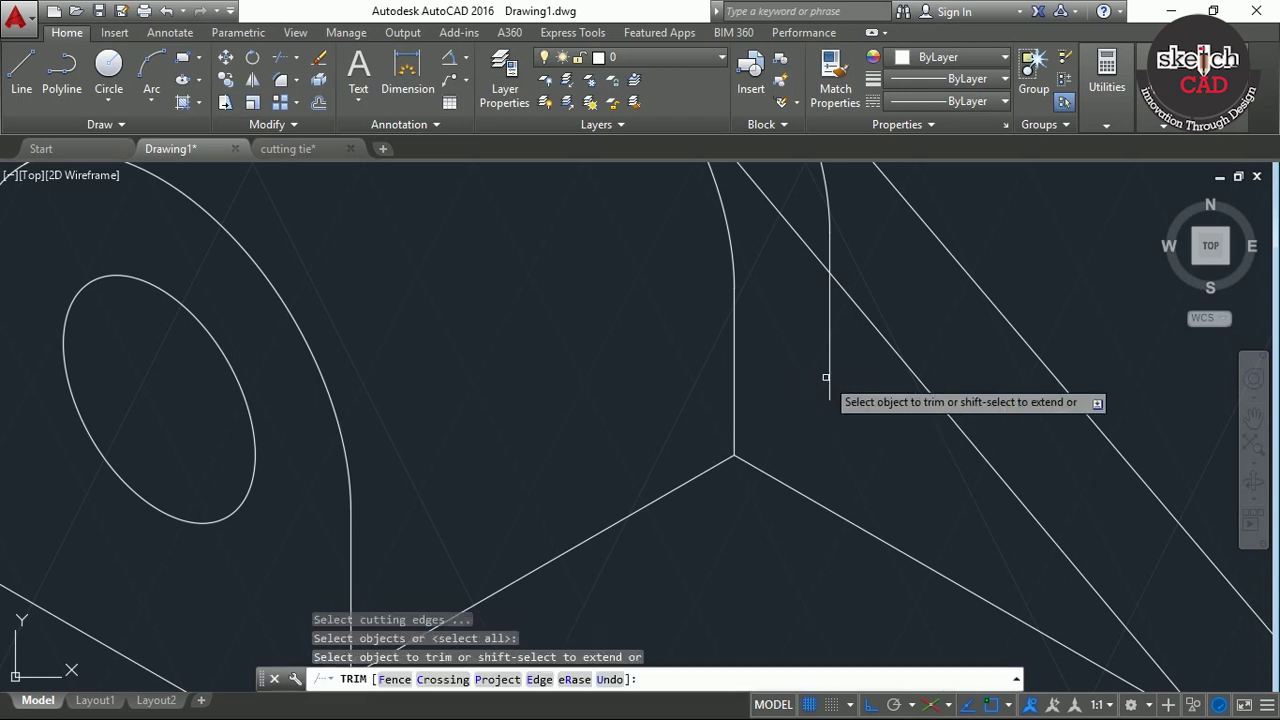
left_click(829, 372)
key("Return")
scroll(828, 272, "down", 2)
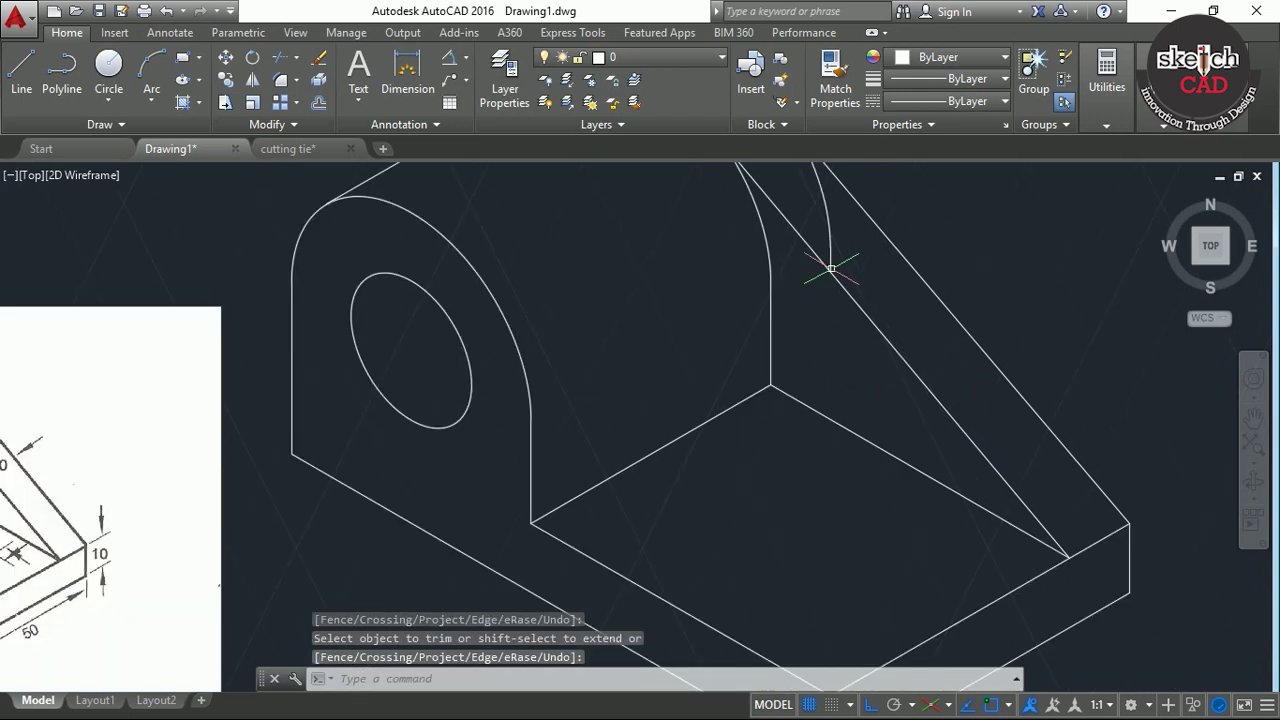
scroll(862, 356, "down", 2)
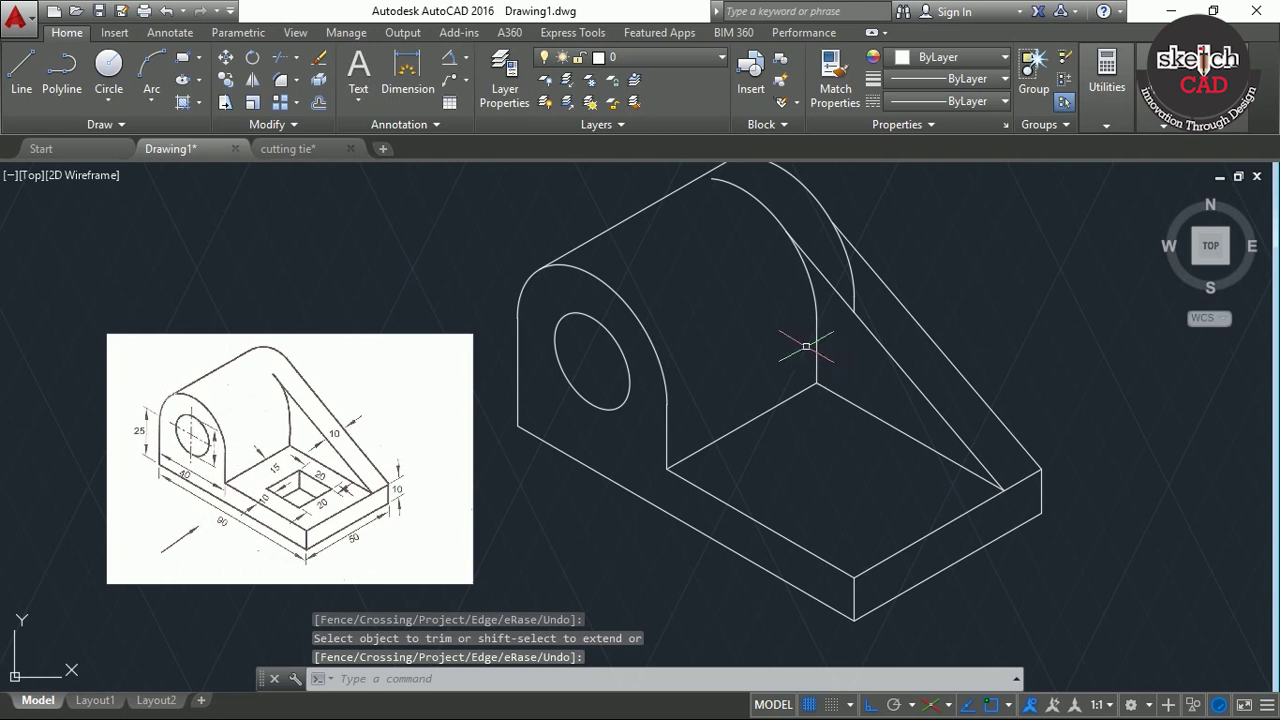
Trim off the hidden upper arc segment using all objects as cutting edges
middle_click_drag(728, 212, 750, 278)
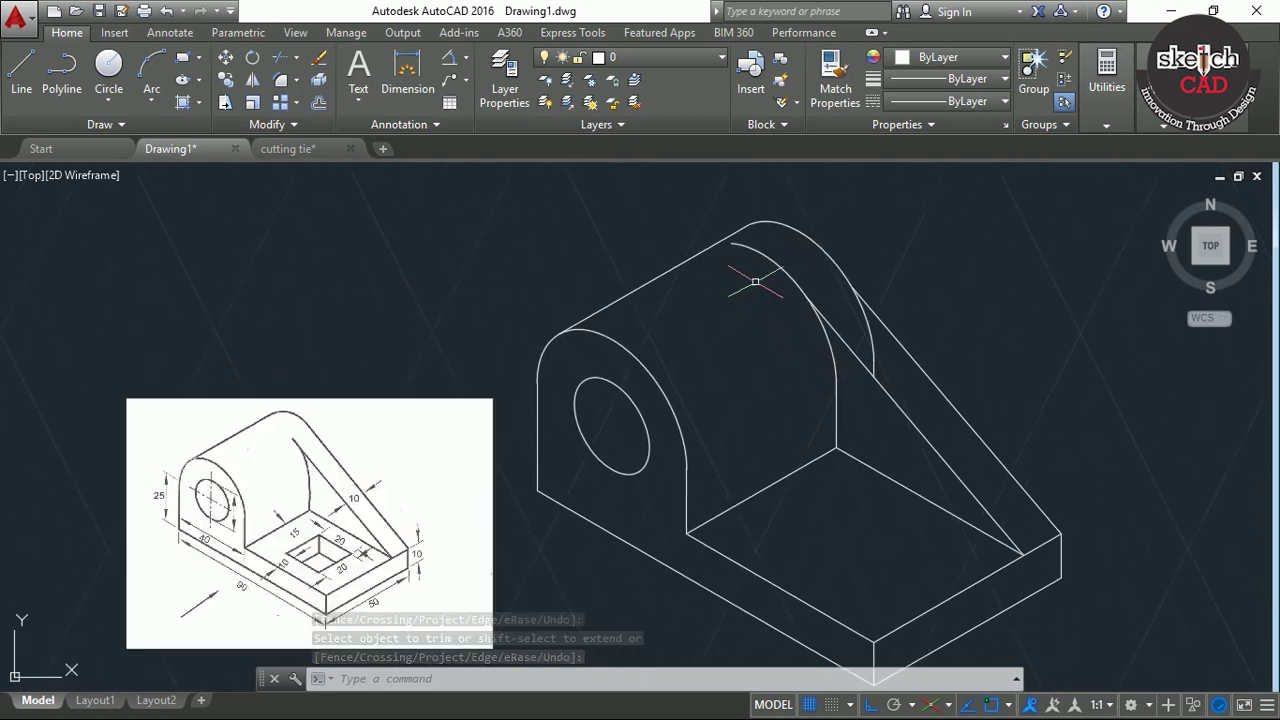
type("tr")
key("Return")
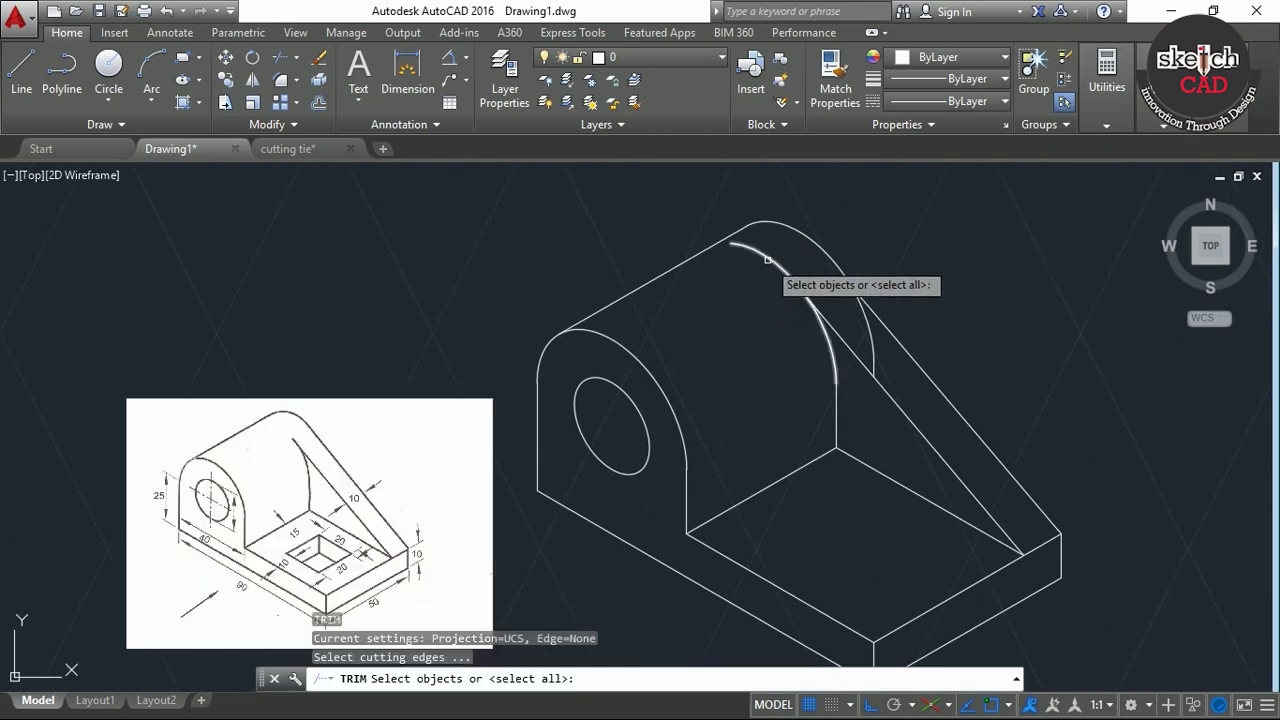
key("Return")
left_click(784, 266)
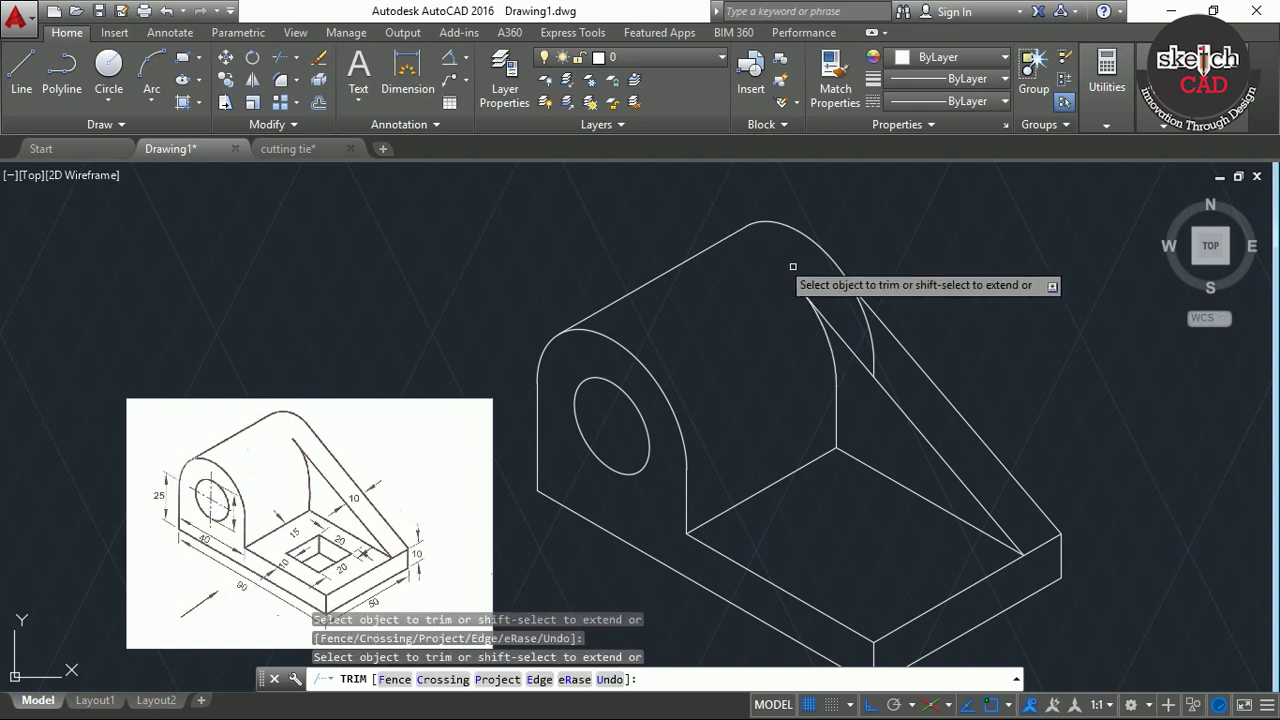
key("Return")
Delete the short leftover segment and the duplicate long sloped edge
left_click(873, 366)
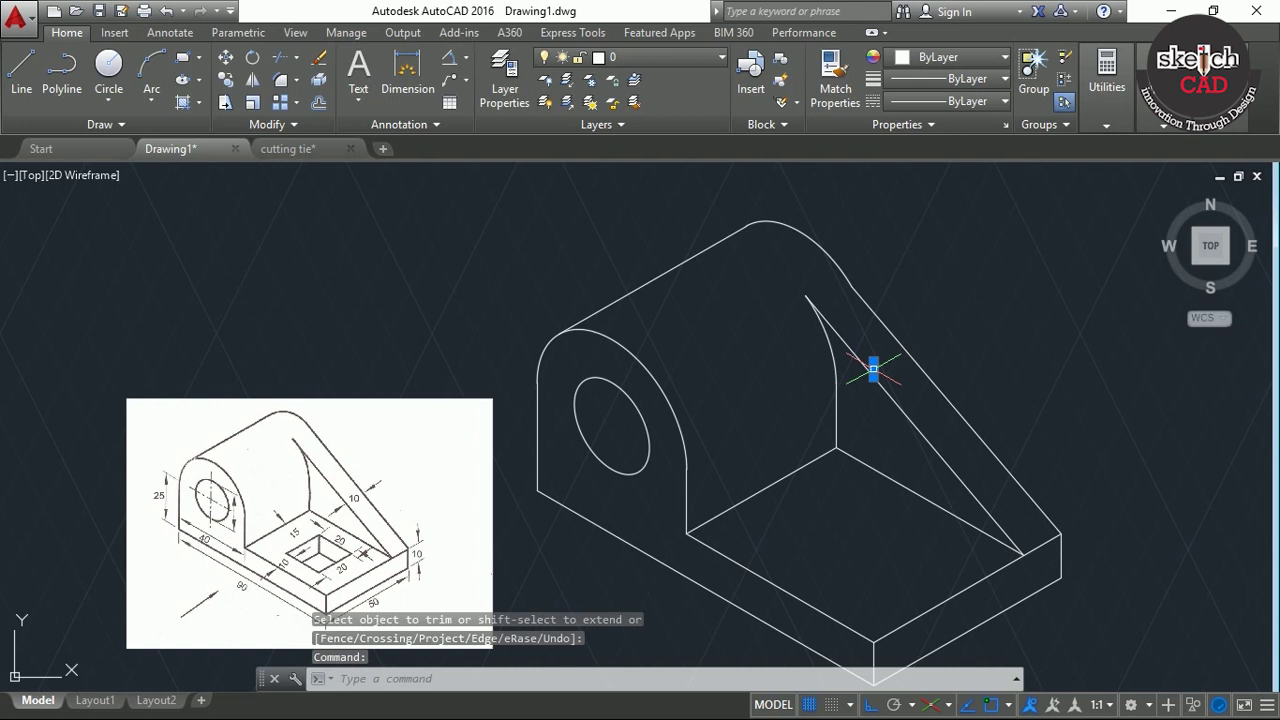
key("Delete")
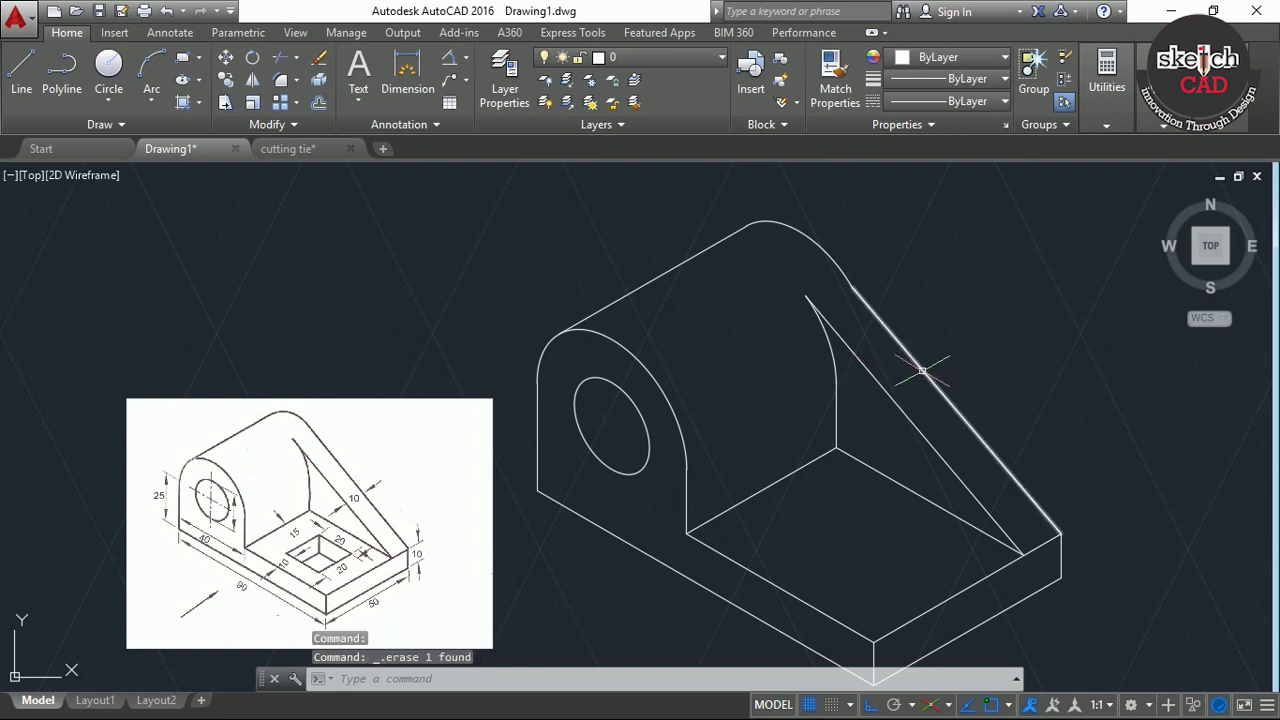
left_click(922, 371)
key("Delete")
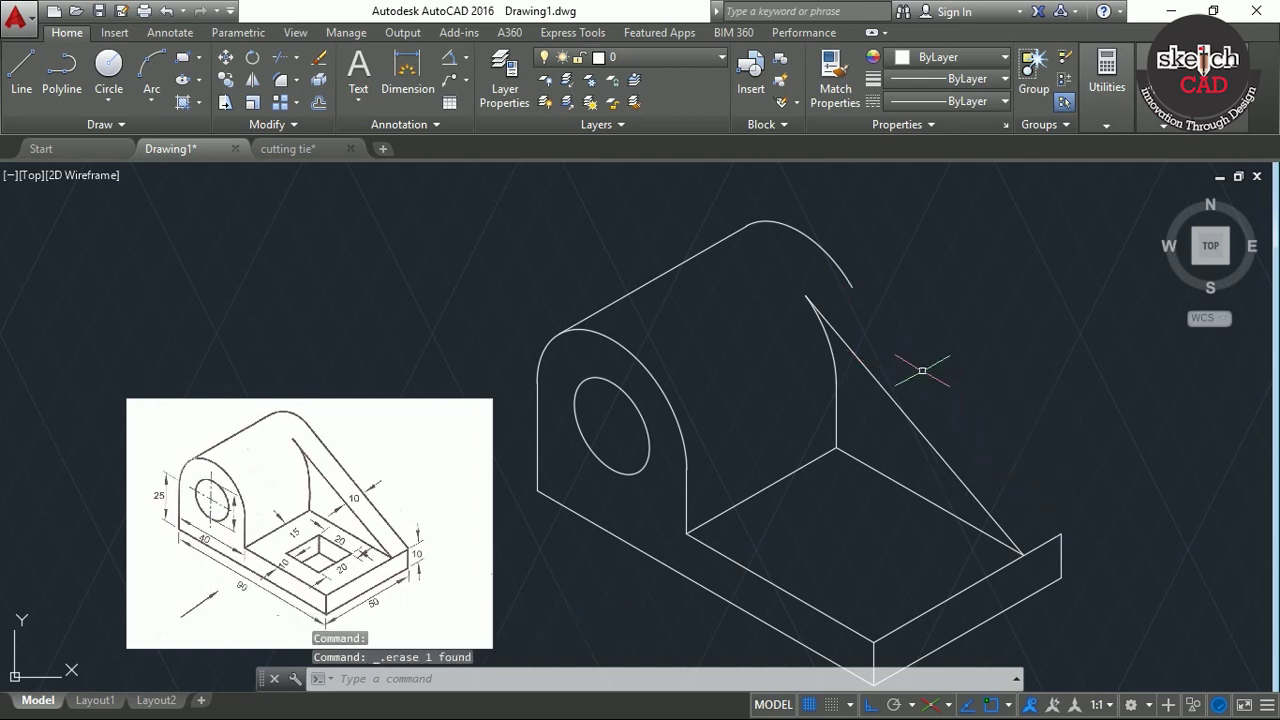
key("Return")
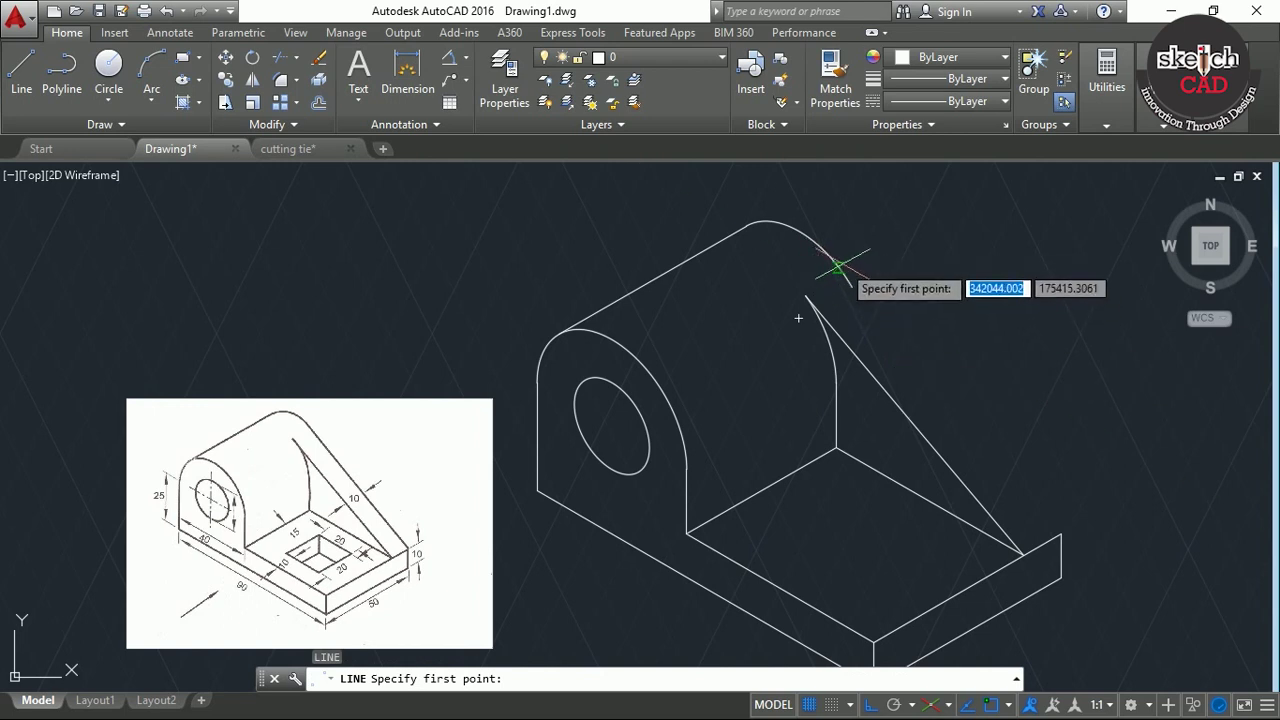
Draw a trial slanted line from the arc's end to the base corner, then delete it
key("Escape")
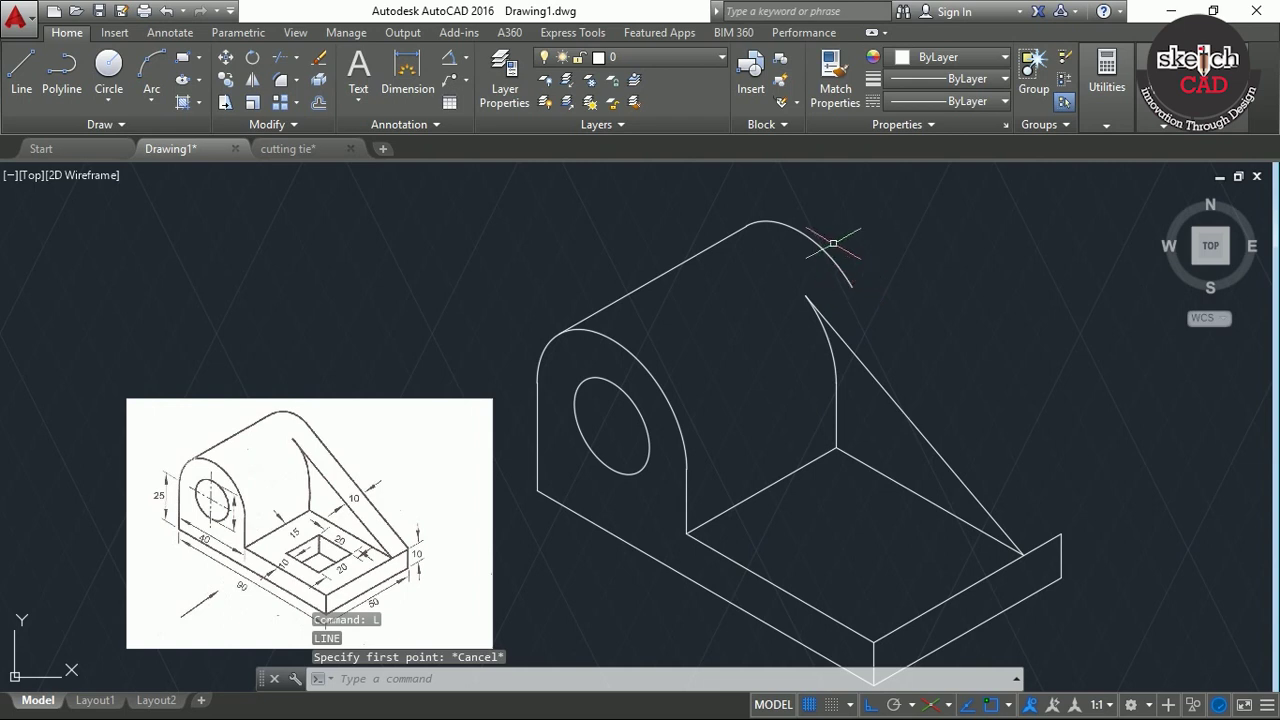
key("Return")
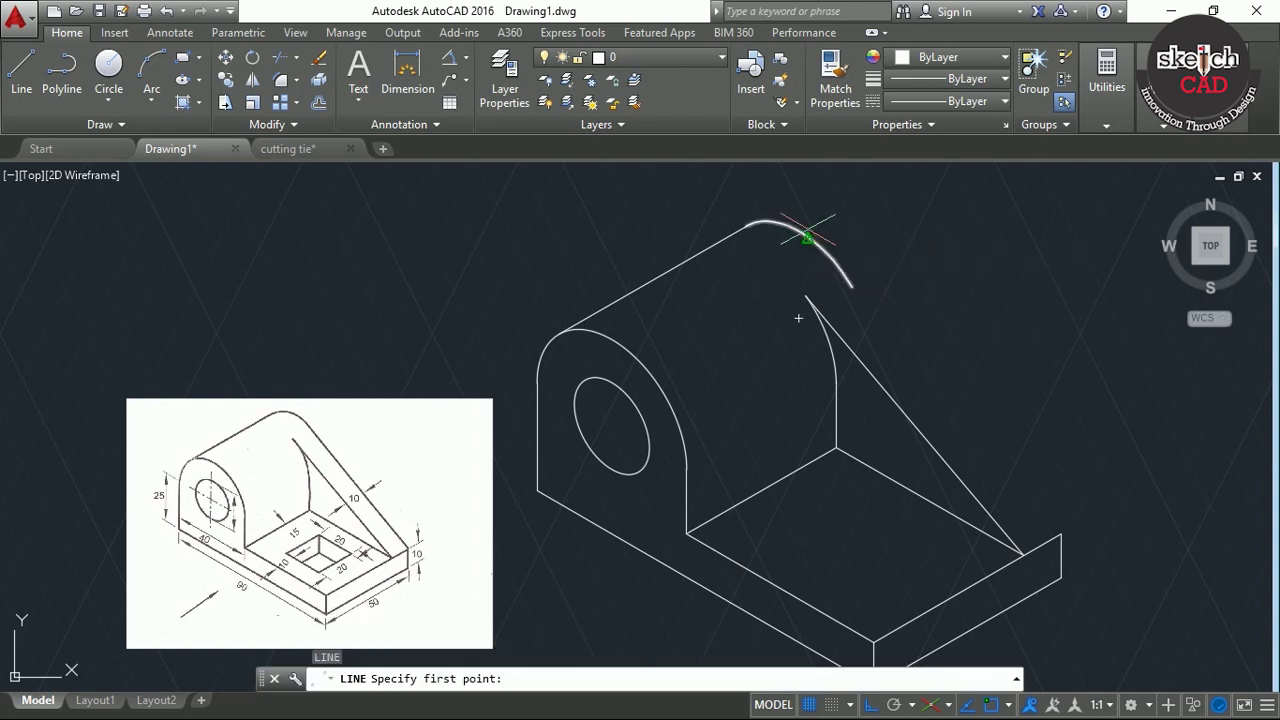
left_click(808, 238)
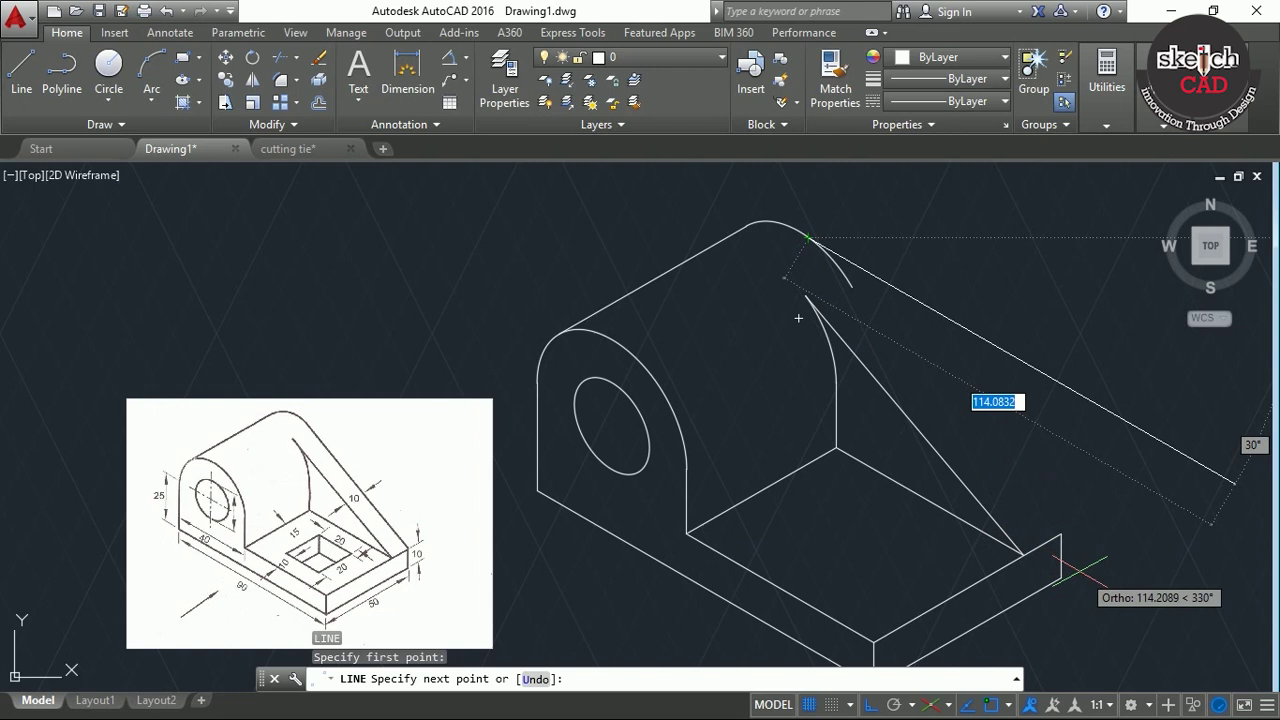
left_click(1060, 535)
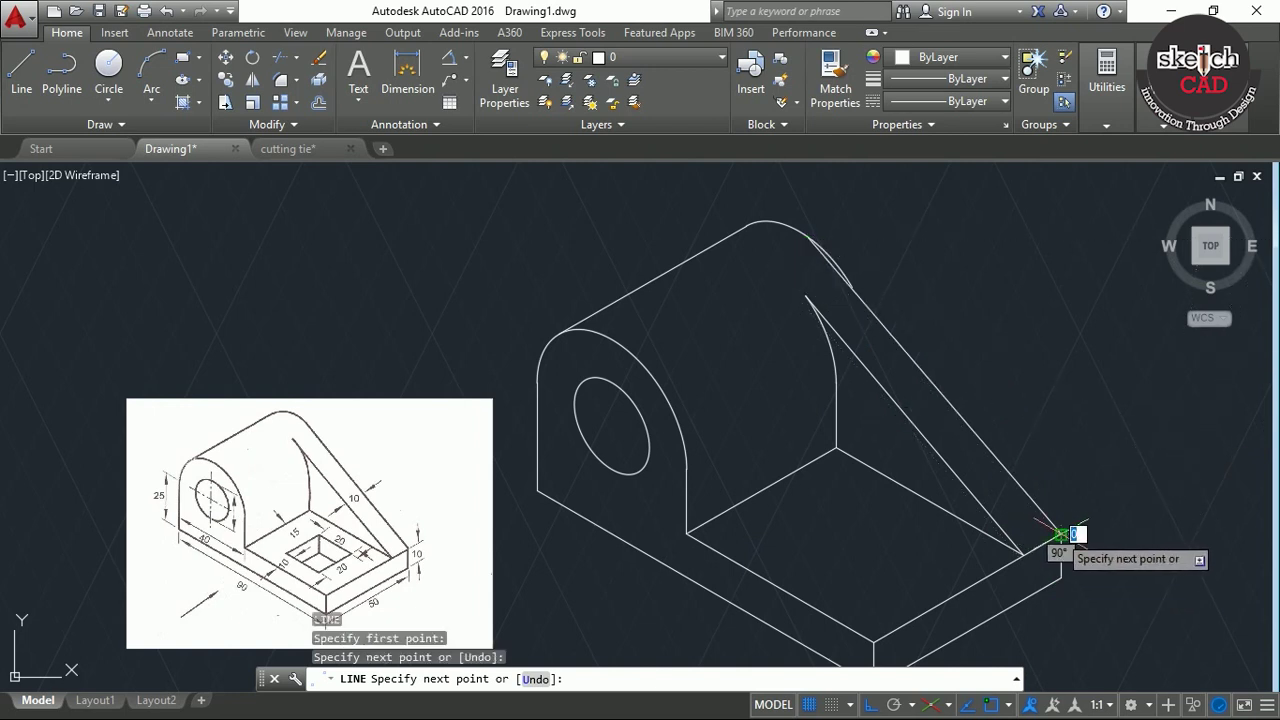
key("Return")
scroll(857, 277, "up", 2)
scroll(857, 277, "down", 2)
left_click(870, 318)
key("Delete")
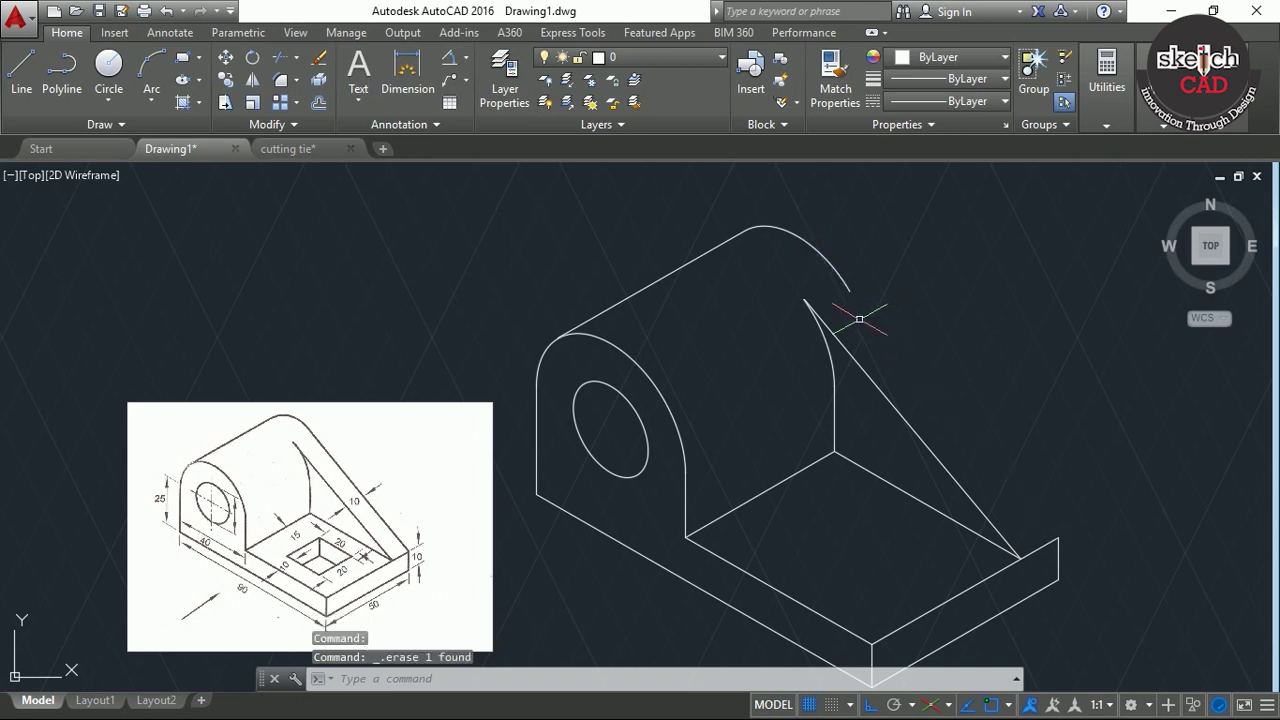
Draw a line tangent to the top arc ending at the base corner
type("l")
key("Return")
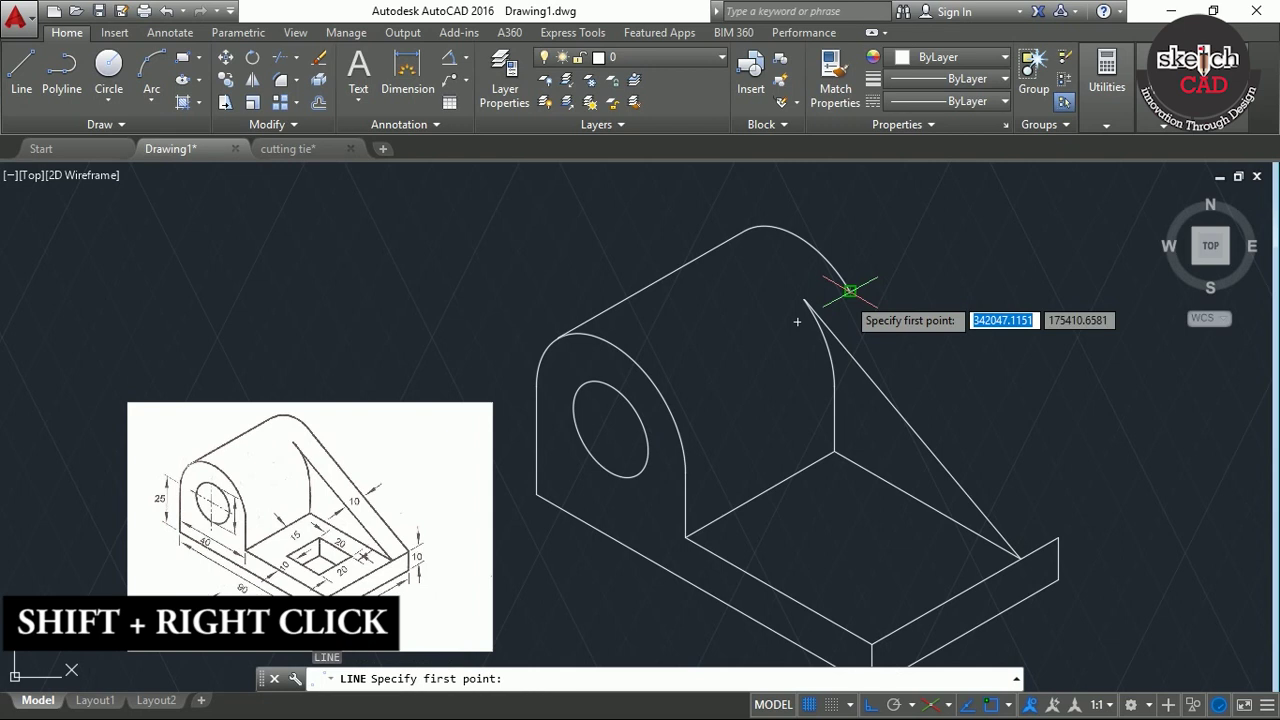
right_click(917, 300, "shift")
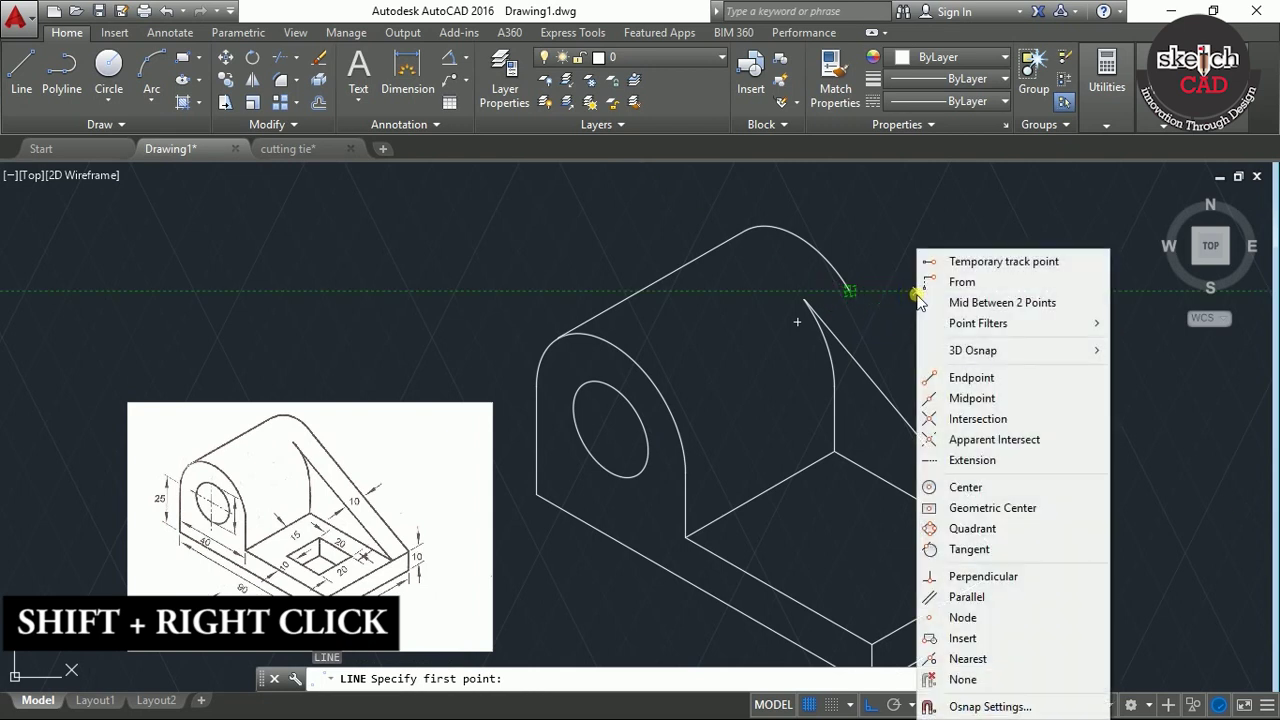
left_click(965, 549)
left_click(833, 262)
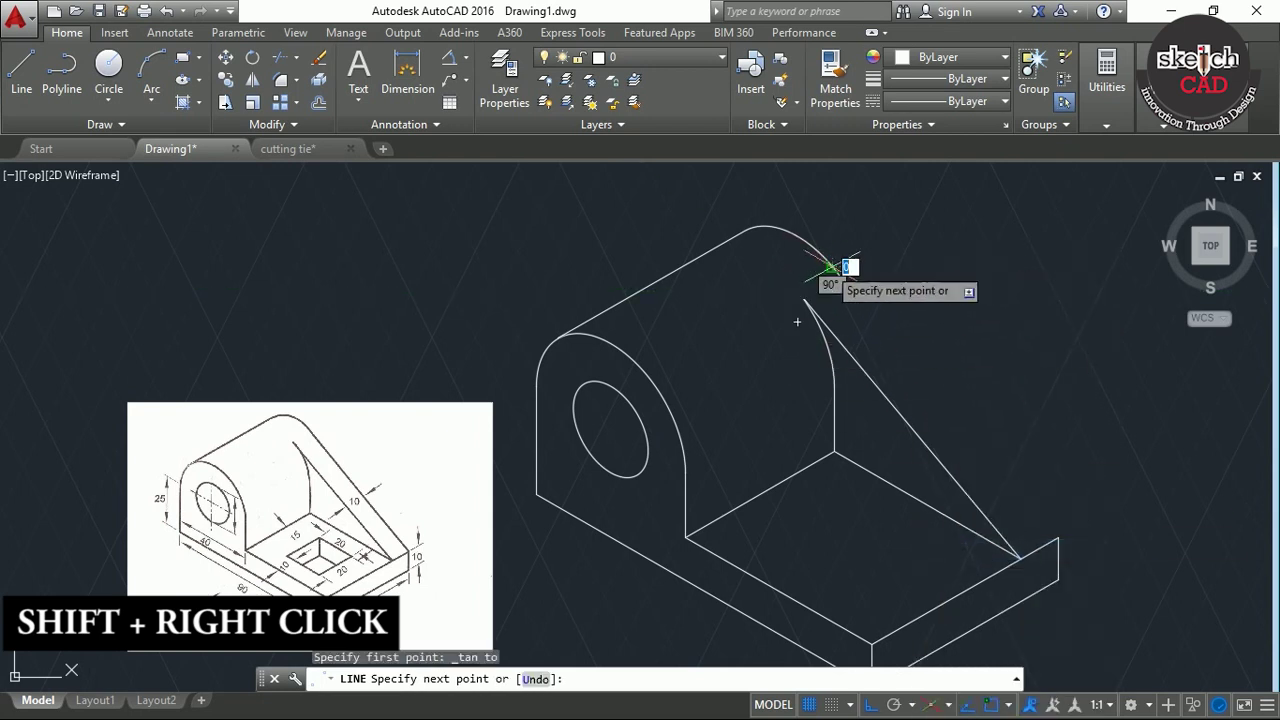
left_click(1058, 538)
key("Return")
Trim the arc piece extending past the tangent point
scroll(850, 300, "up", 5)
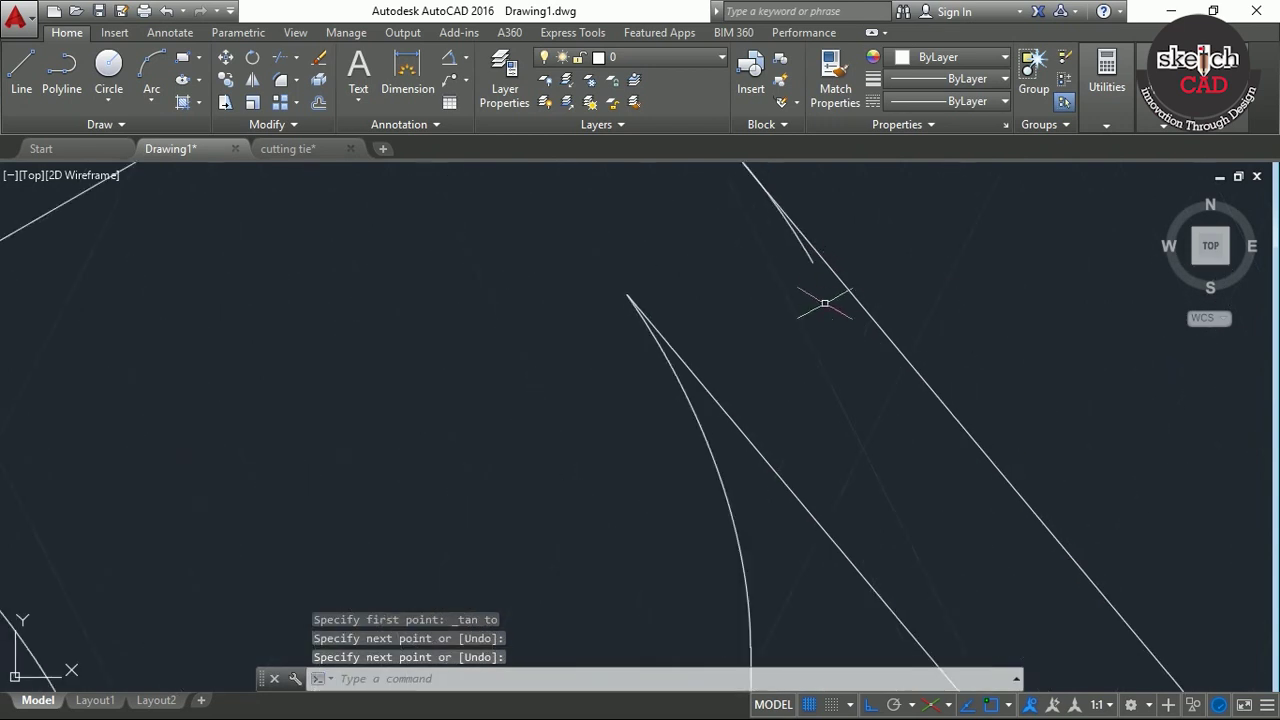
scroll(814, 306, "up", 2)
scroll(829, 391, "up", 3)
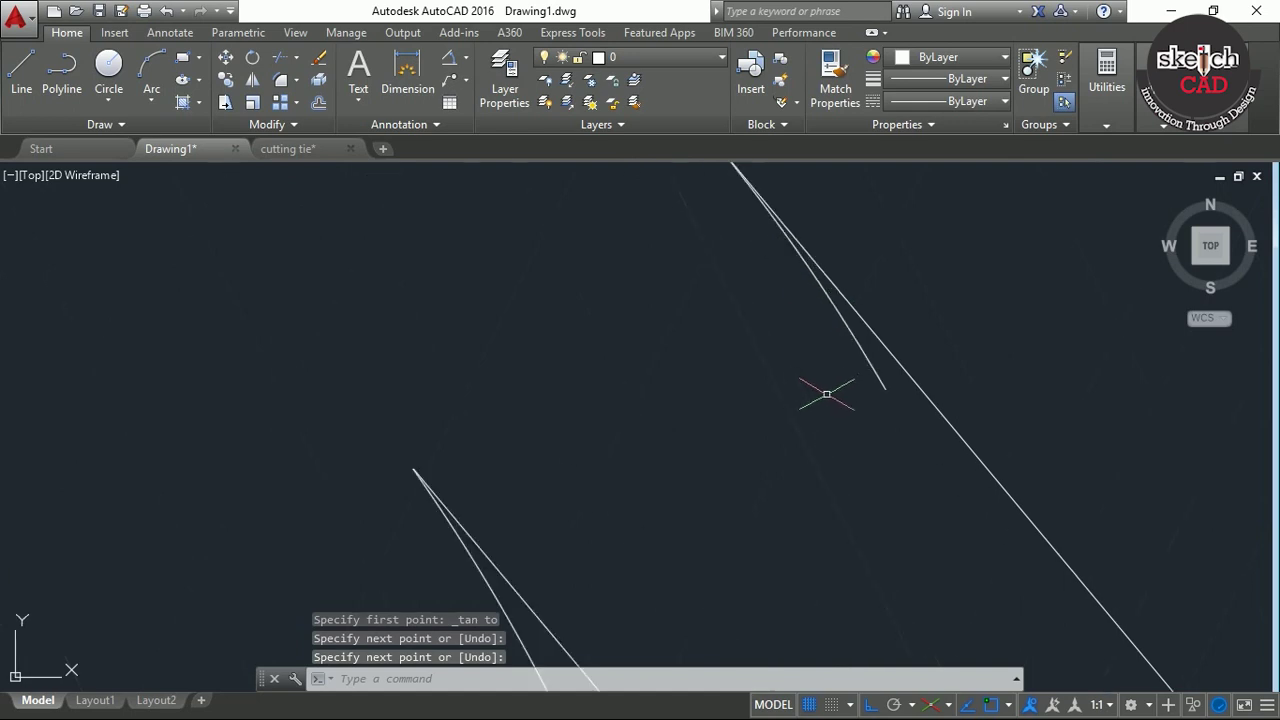
type("tr")
key("Return")
key("Return")
left_click(877, 375)
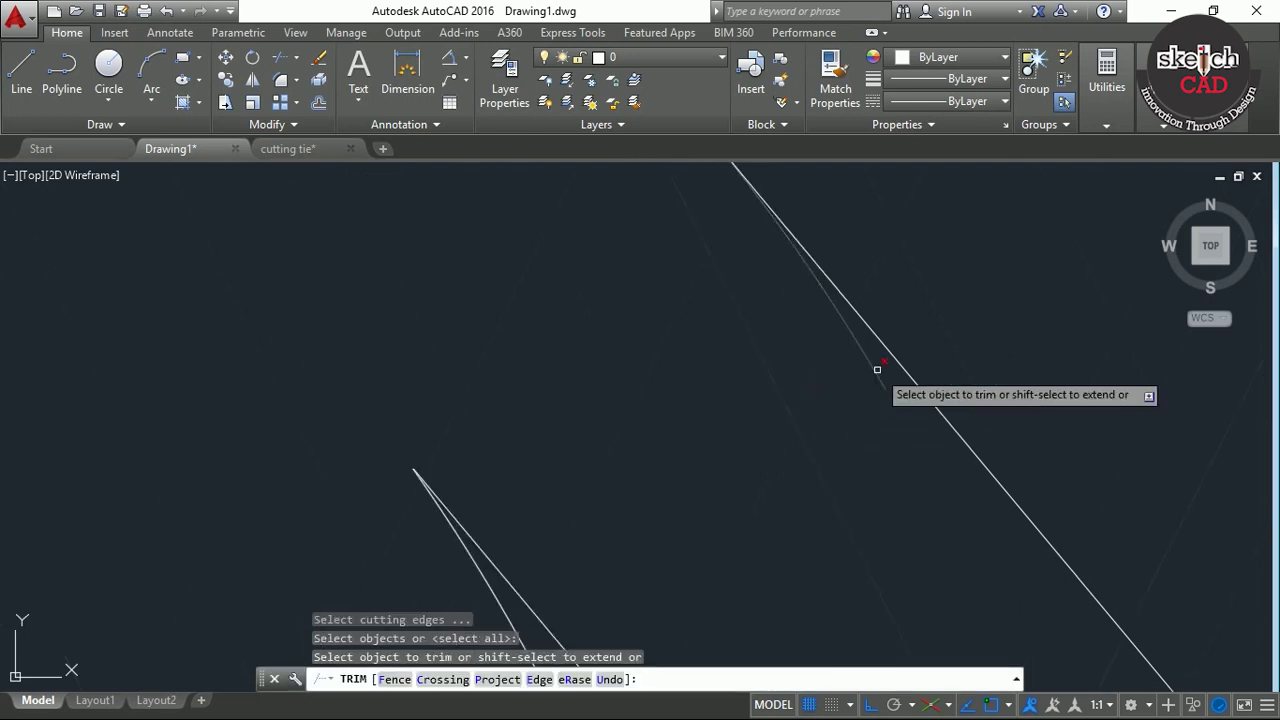
key("Return")
scroll(904, 314, "down", 5)
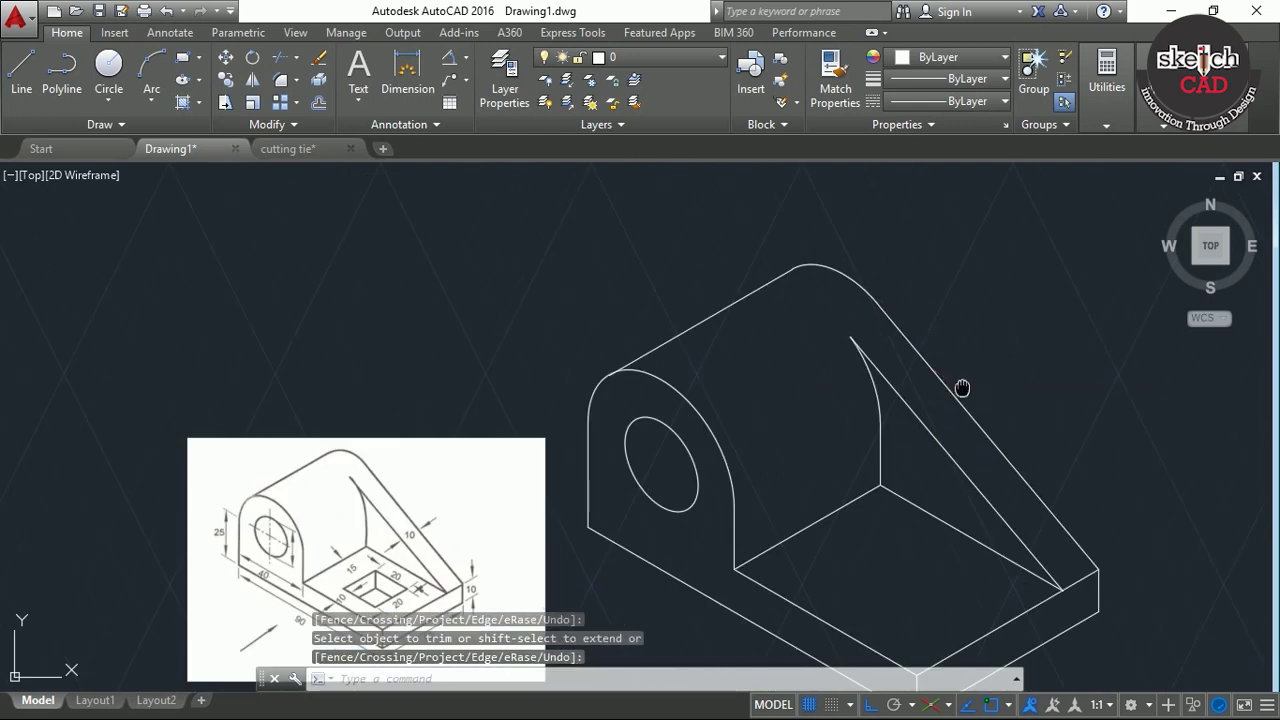
middle_click_drag(962, 388, 920, 306)
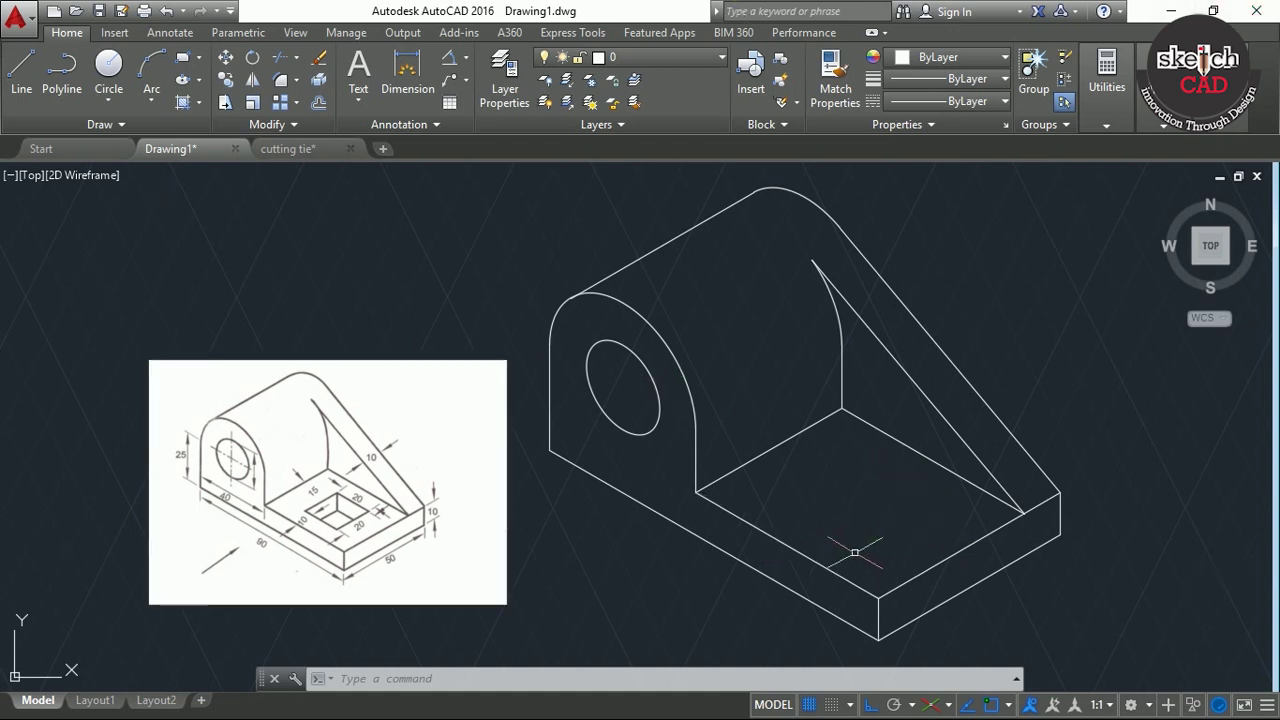
left_click(769, 538)
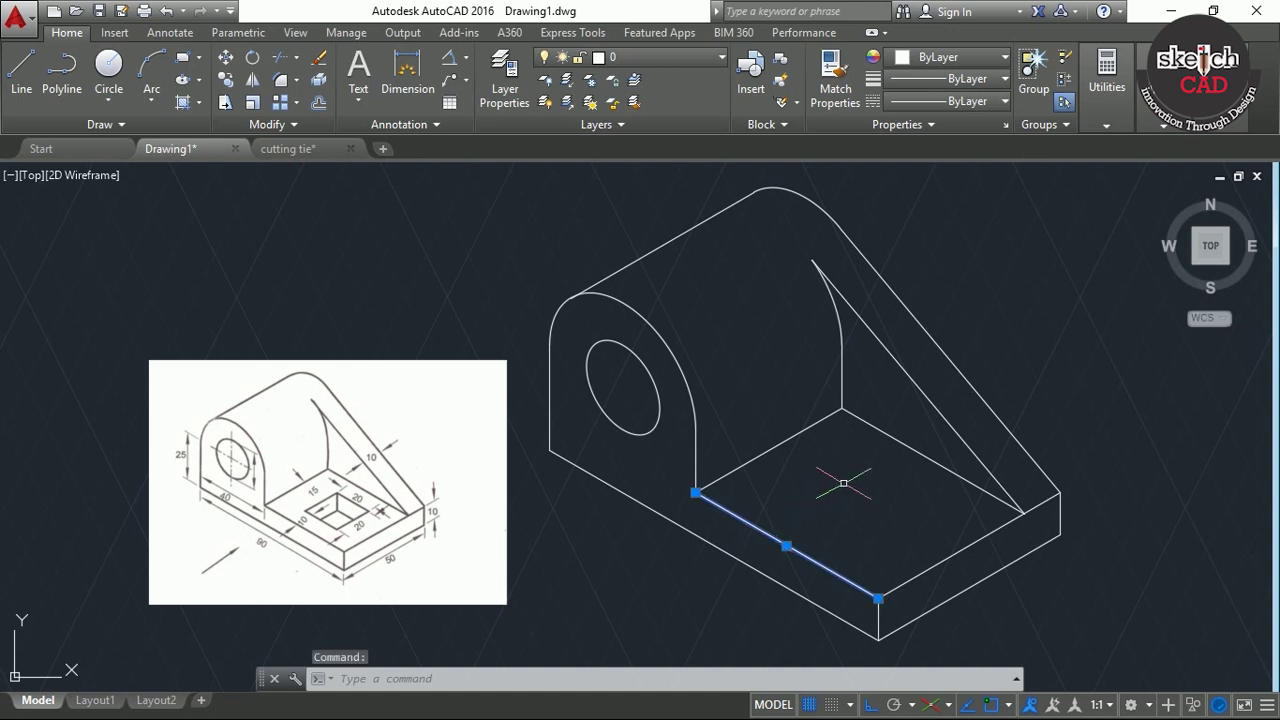
Copy the front base edge 10 units inward, then copy that line 15 units further in
type("CO")
key("Return")
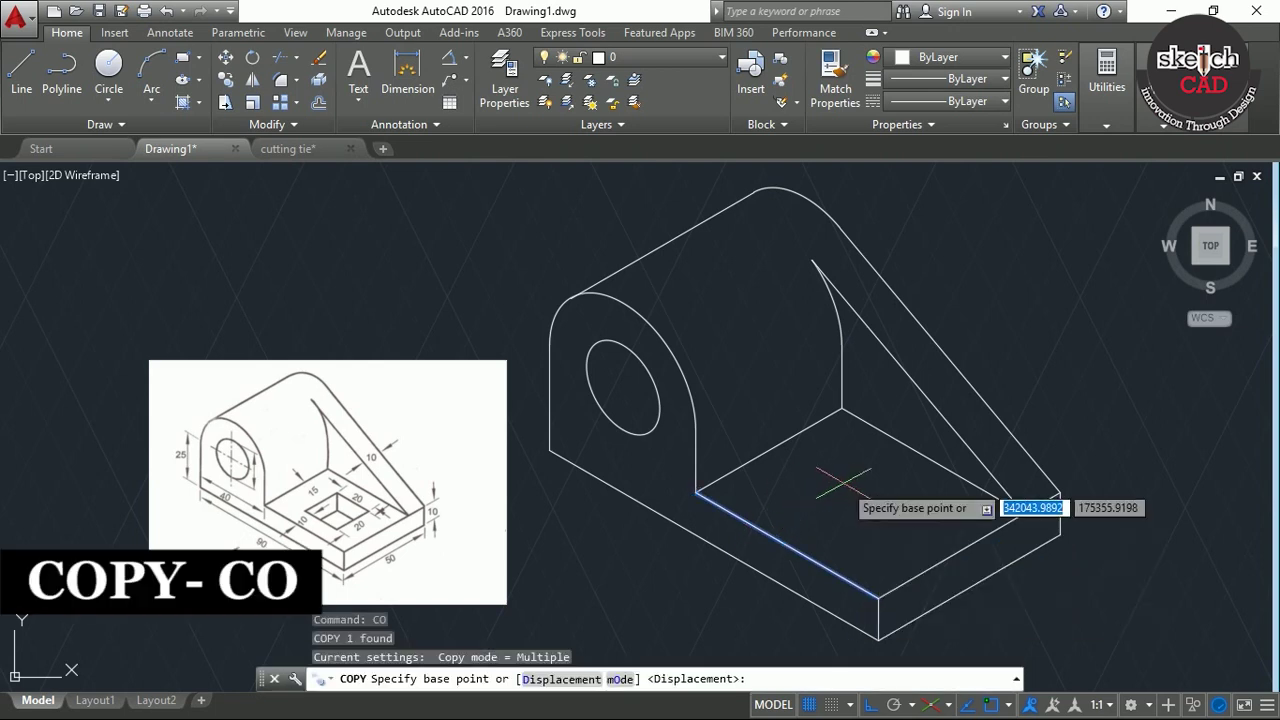
left_click(786, 547)
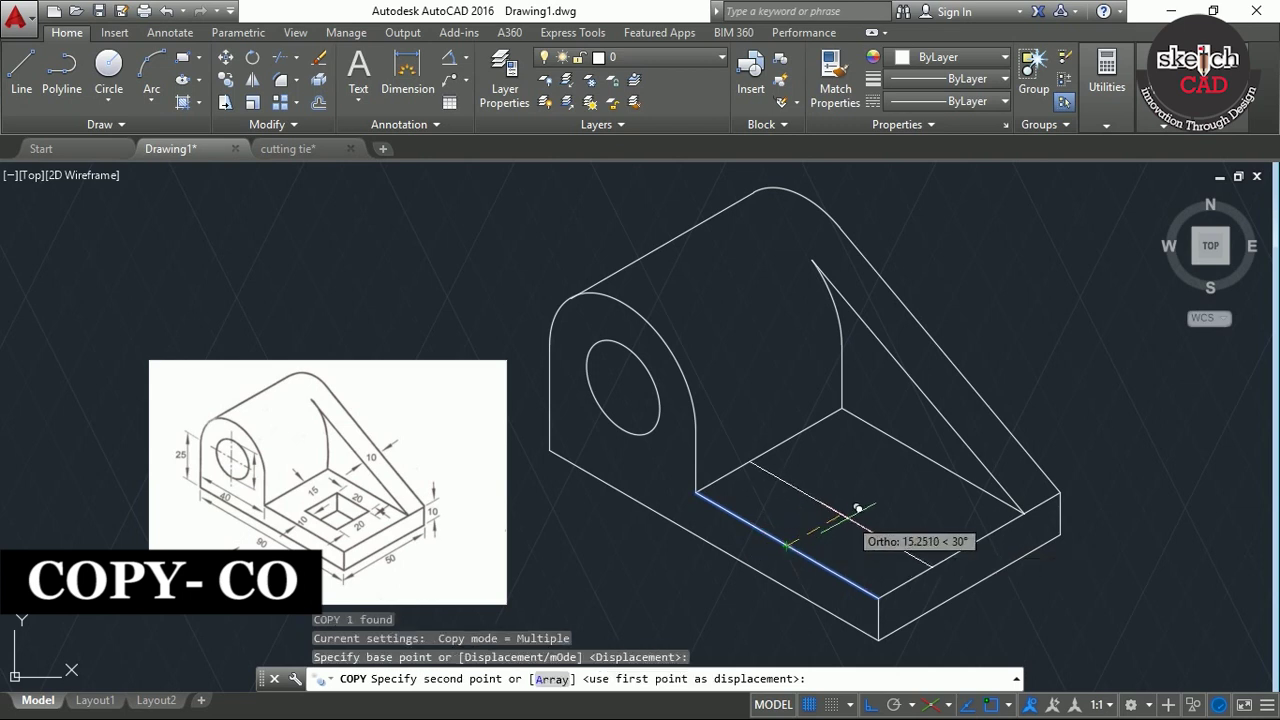
type("10")
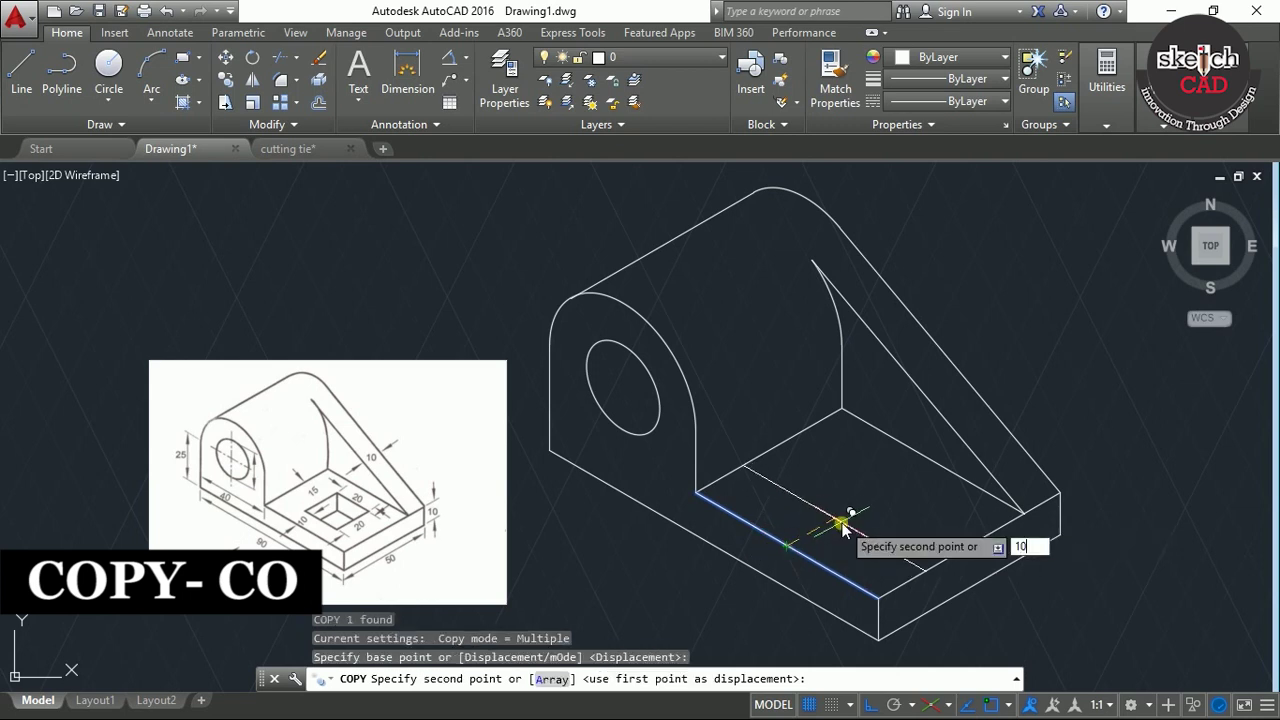
key("Return")
key("Return")
left_click(958, 552)
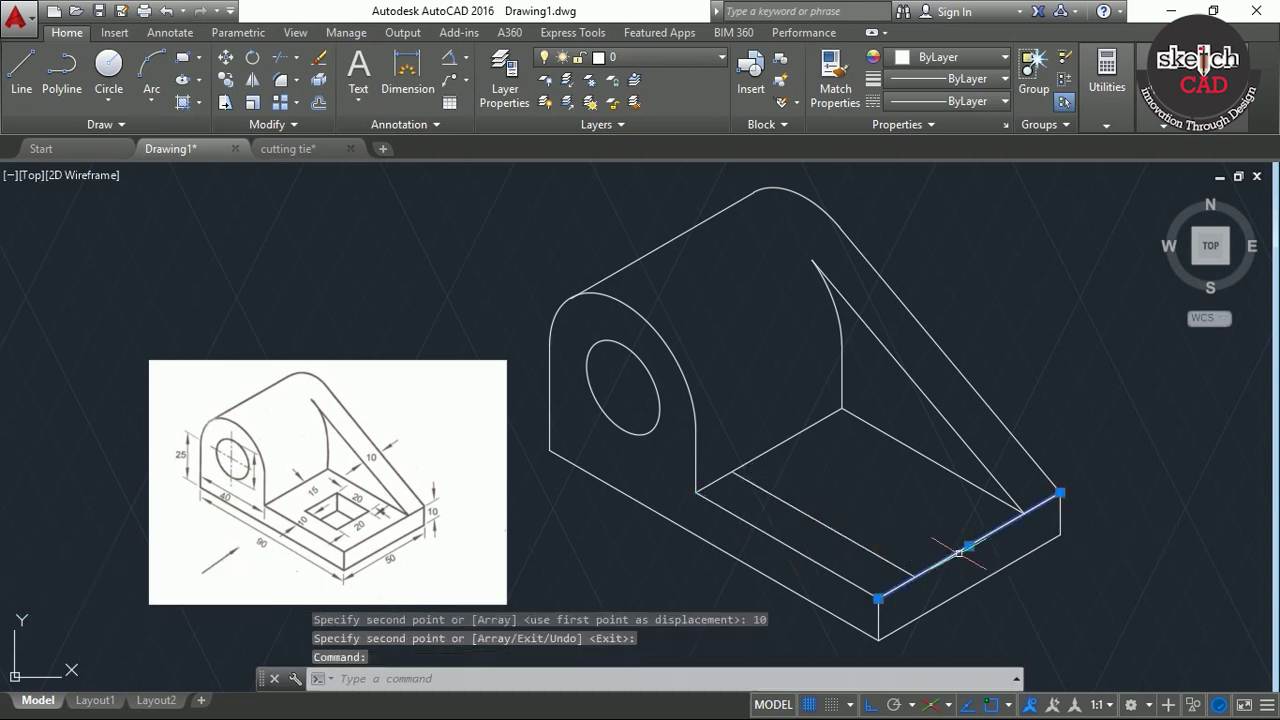
type("CO")
key("Return")
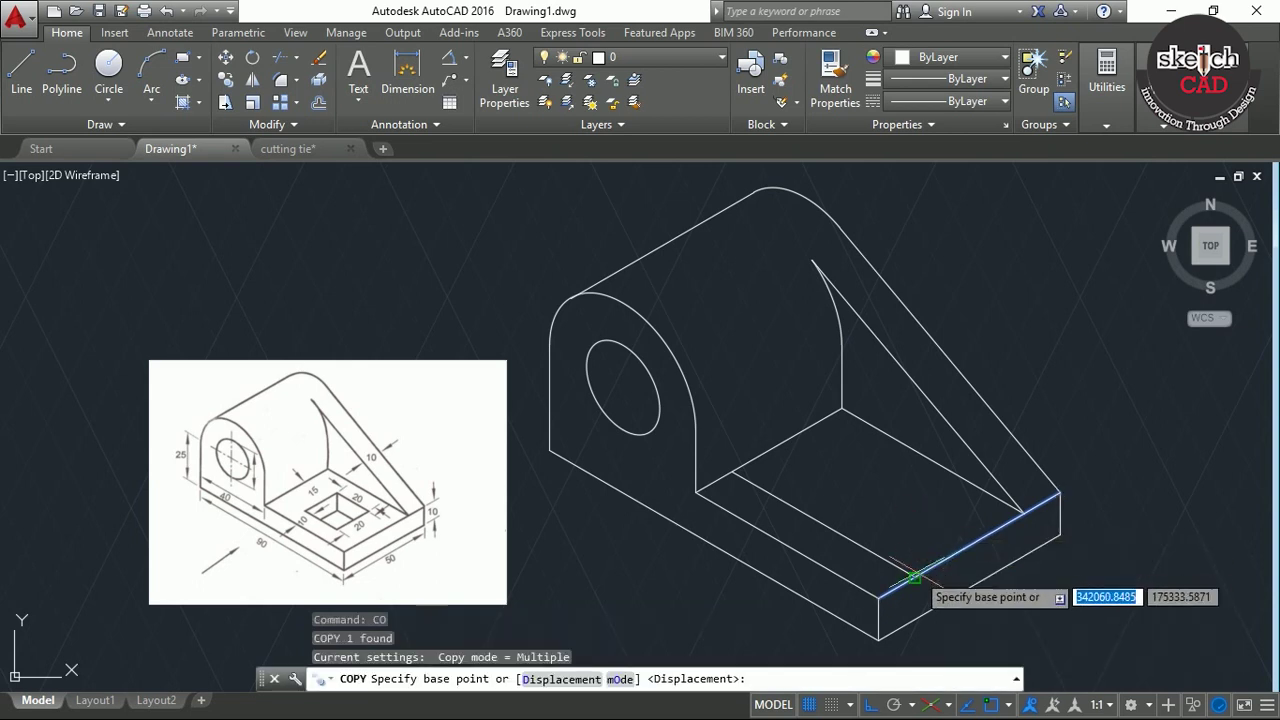
left_click(914, 577)
type("15")
key("Return")
key("Return")
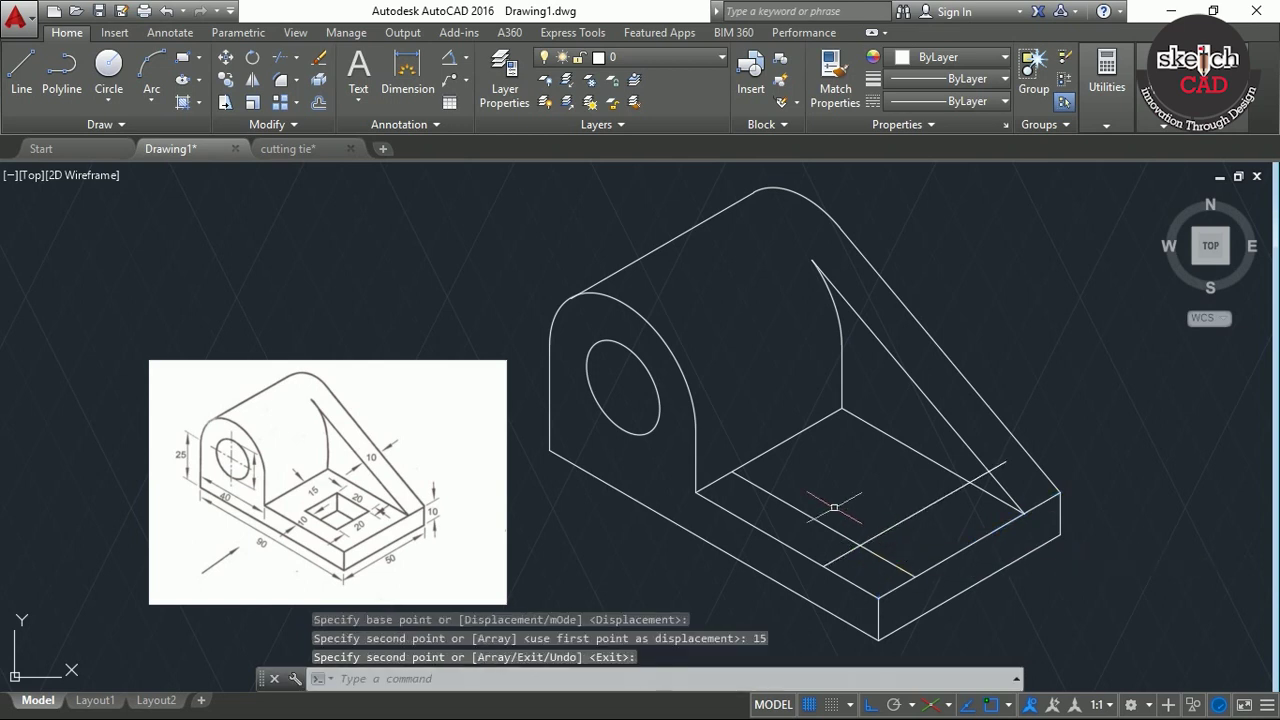
Copy the left edge 15 units and the back edge 10 units toward the front
key("Return")
left_click(766, 454)
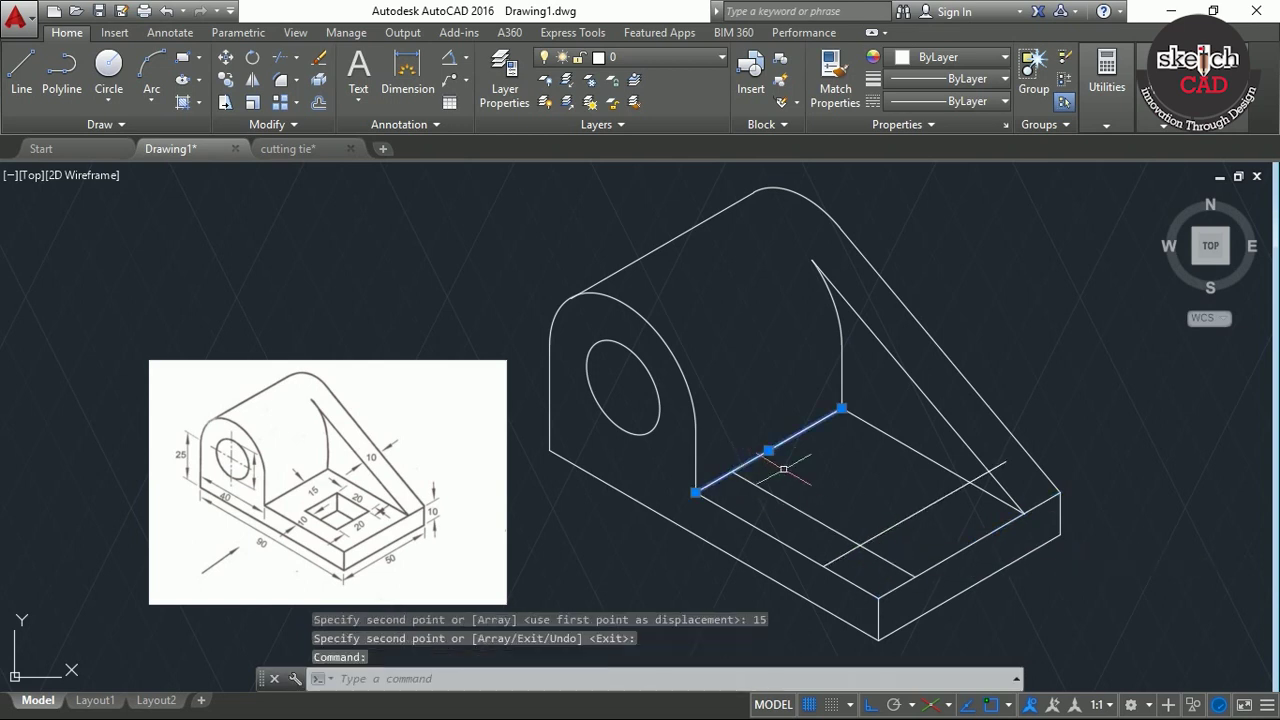
type("co")
key("Return")
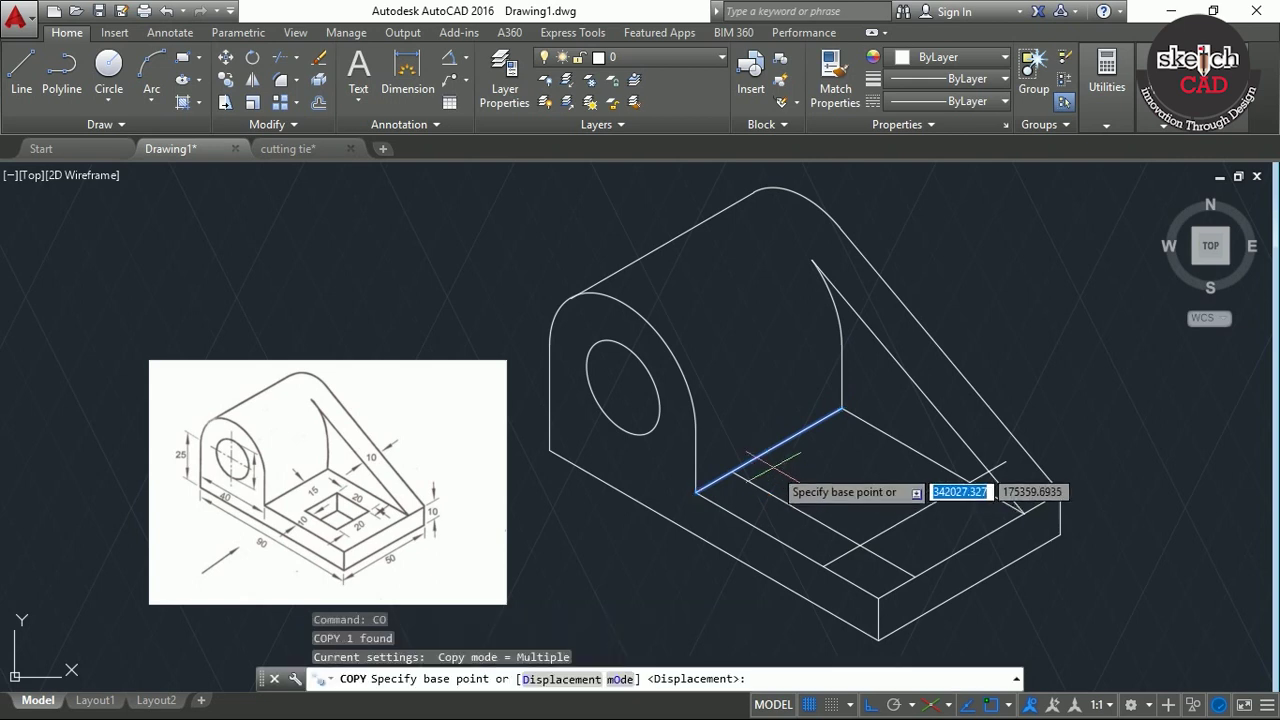
left_click(768, 452)
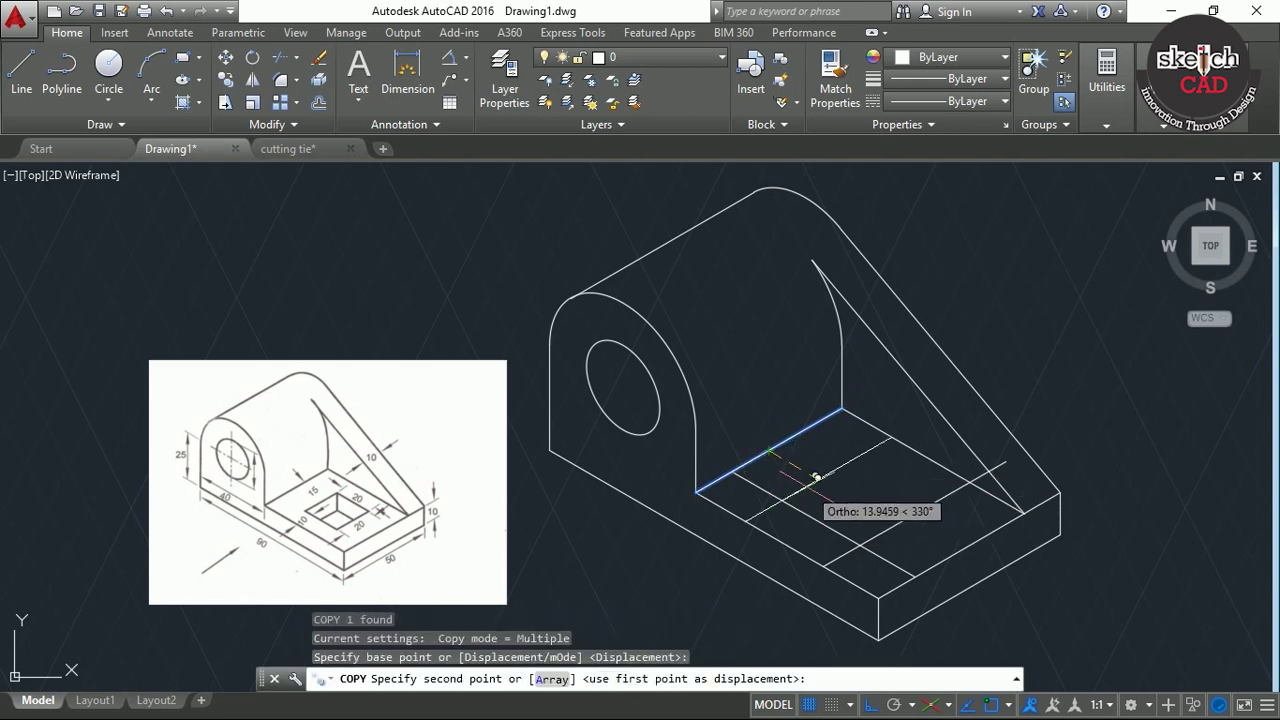
type("15")
key("Return")
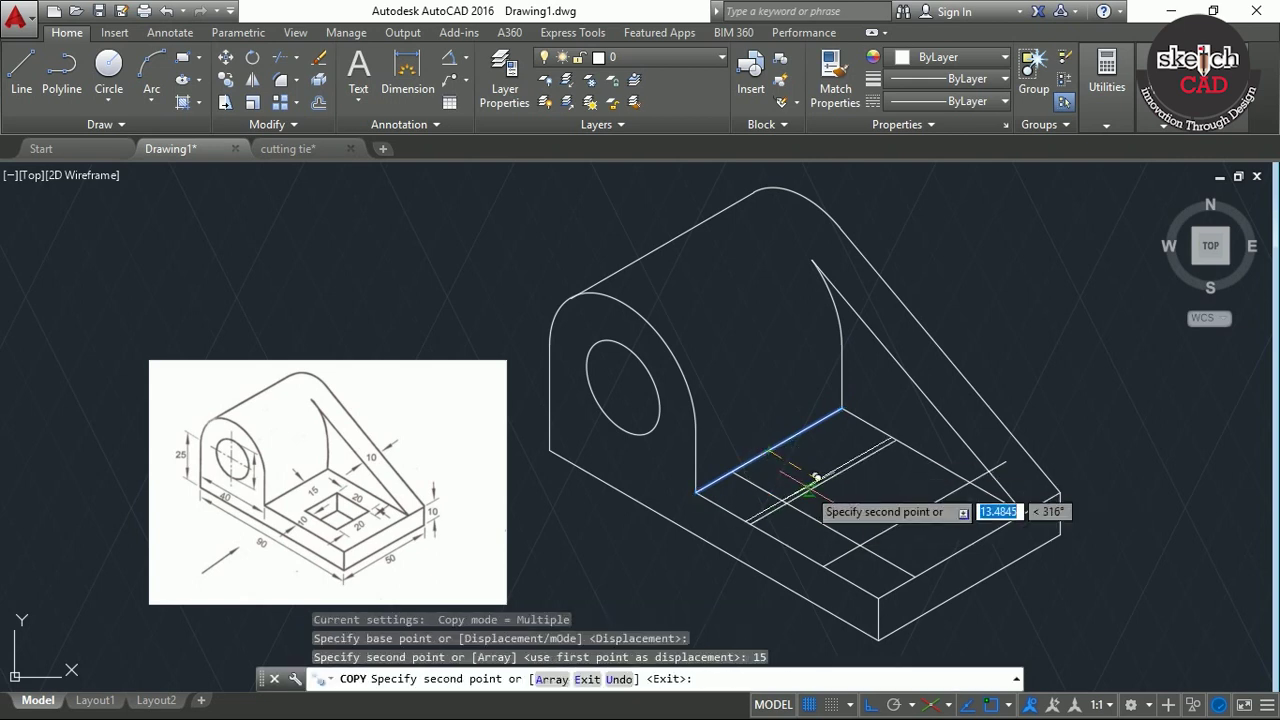
key("Return")
left_click(932, 462)
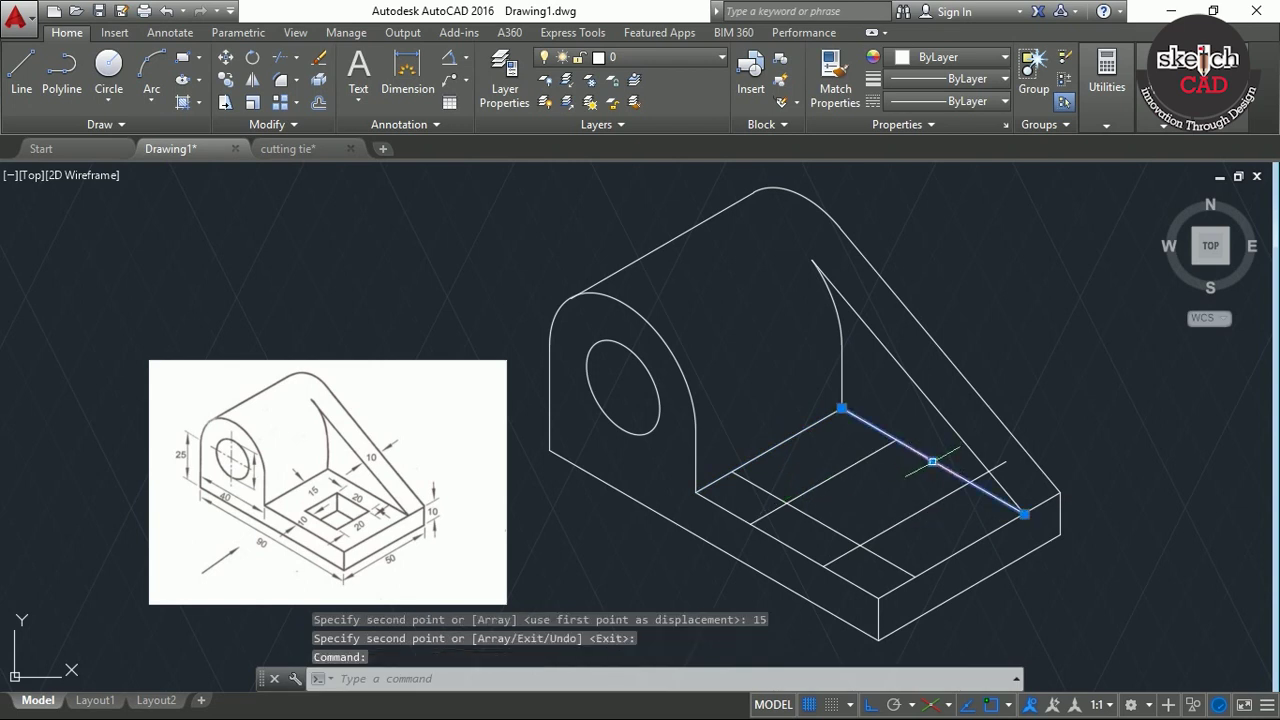
type("Co")
key("Return")
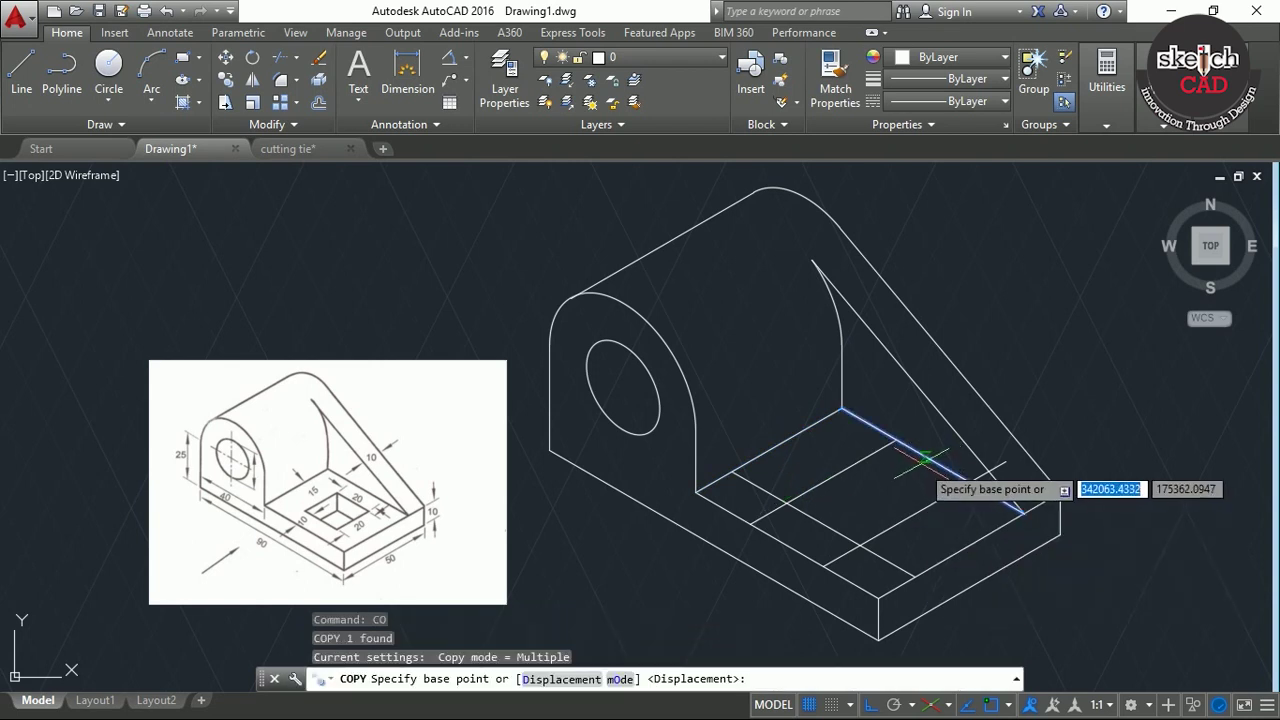
left_click(931, 462)
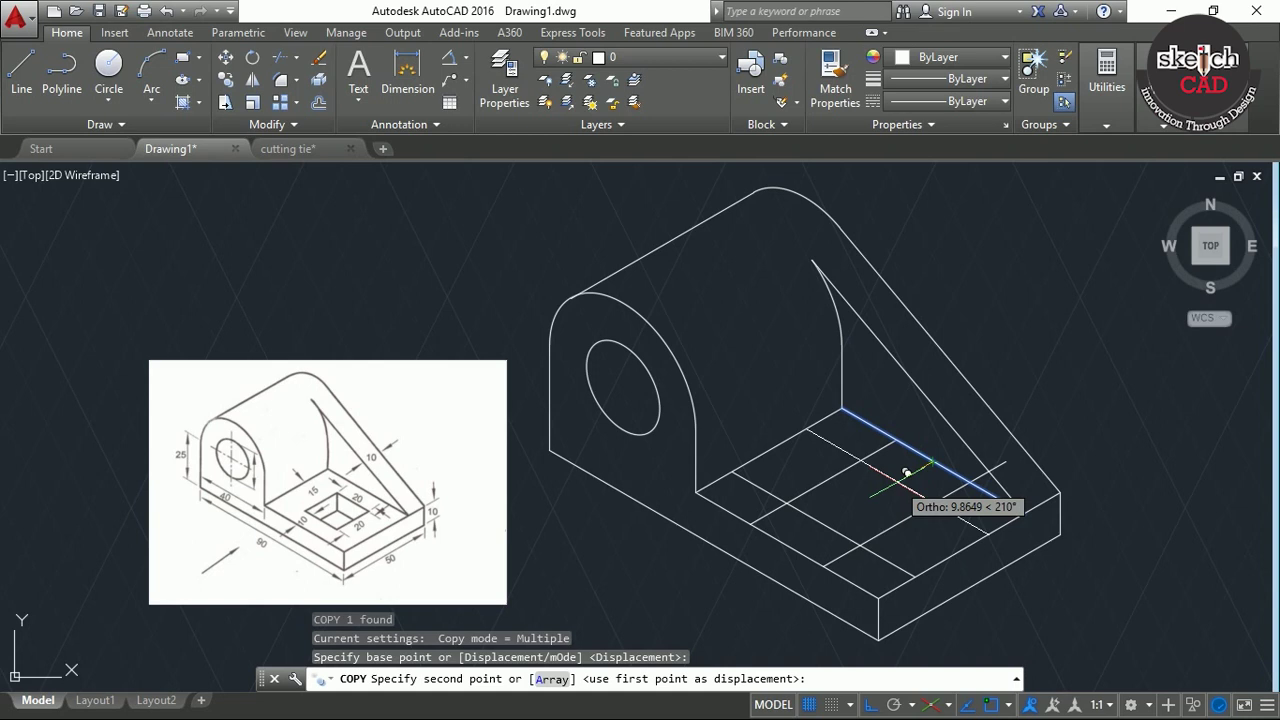
type("10")
key("Return")
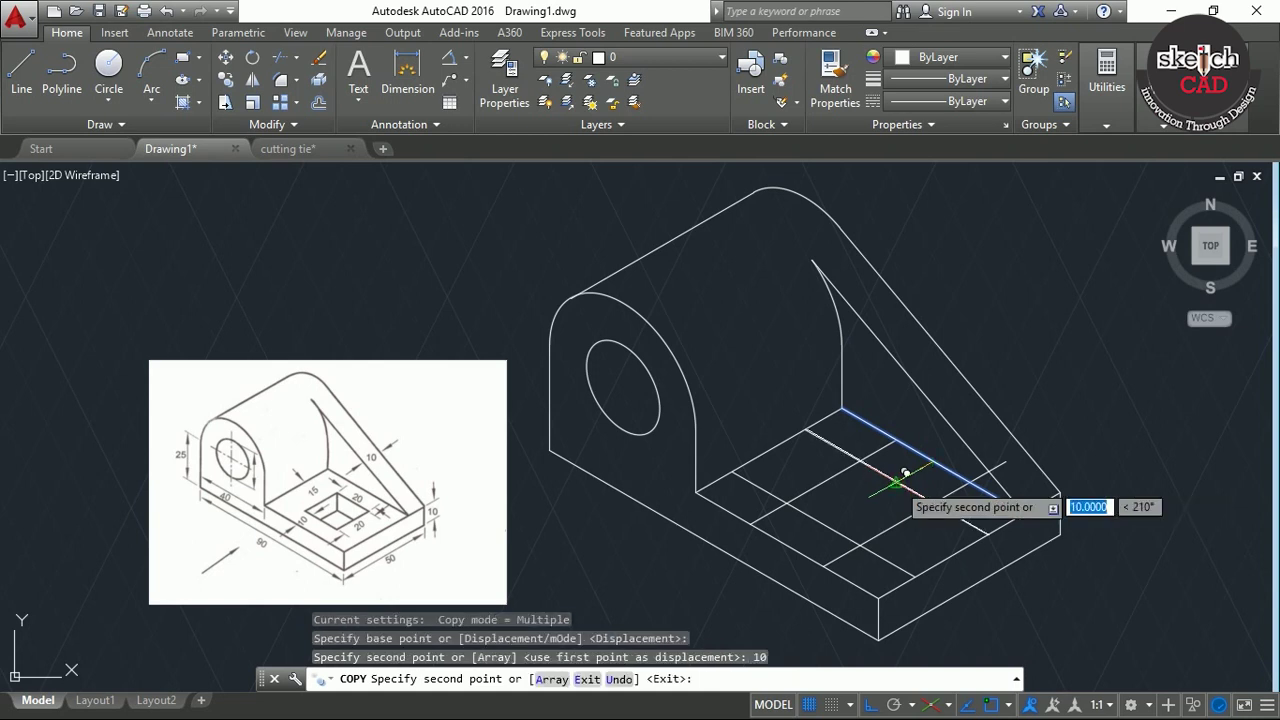
key("Return")
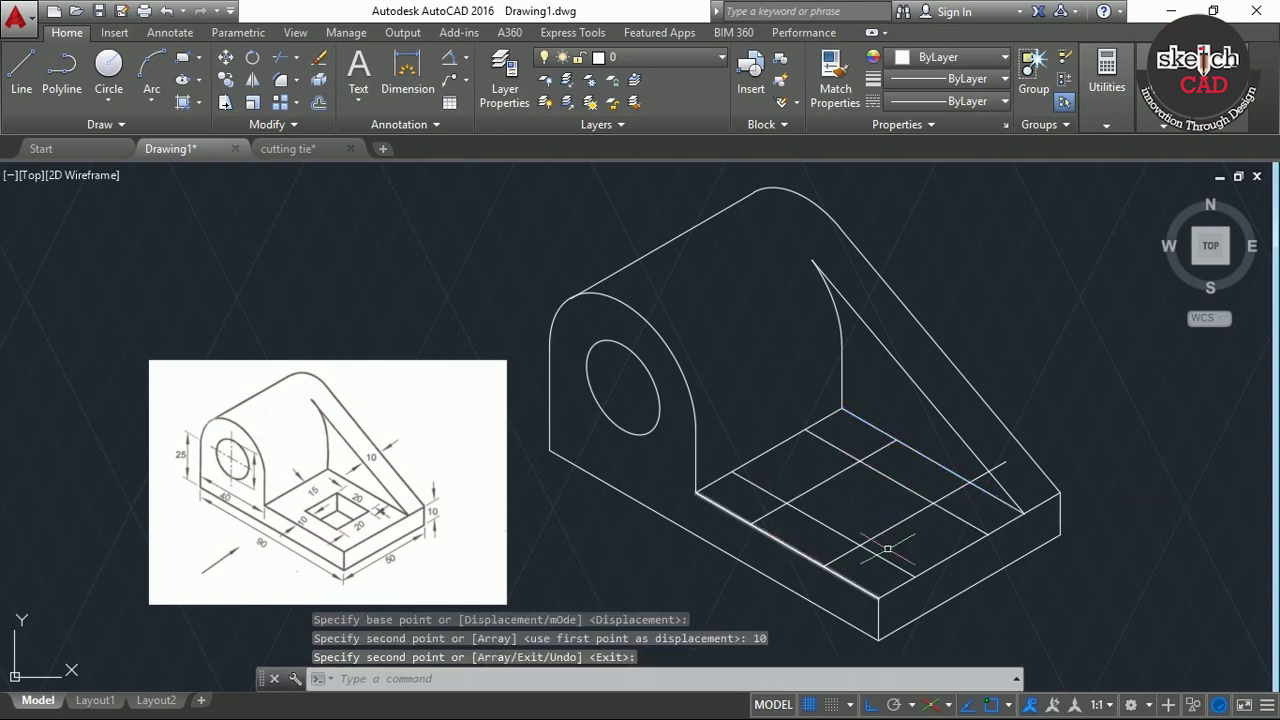
Begin trimming the base guide lines with a crossing selection, then cancel
type("TR")
key("Return")
key("Return")
left_click(826, 449)
left_click(843, 434)
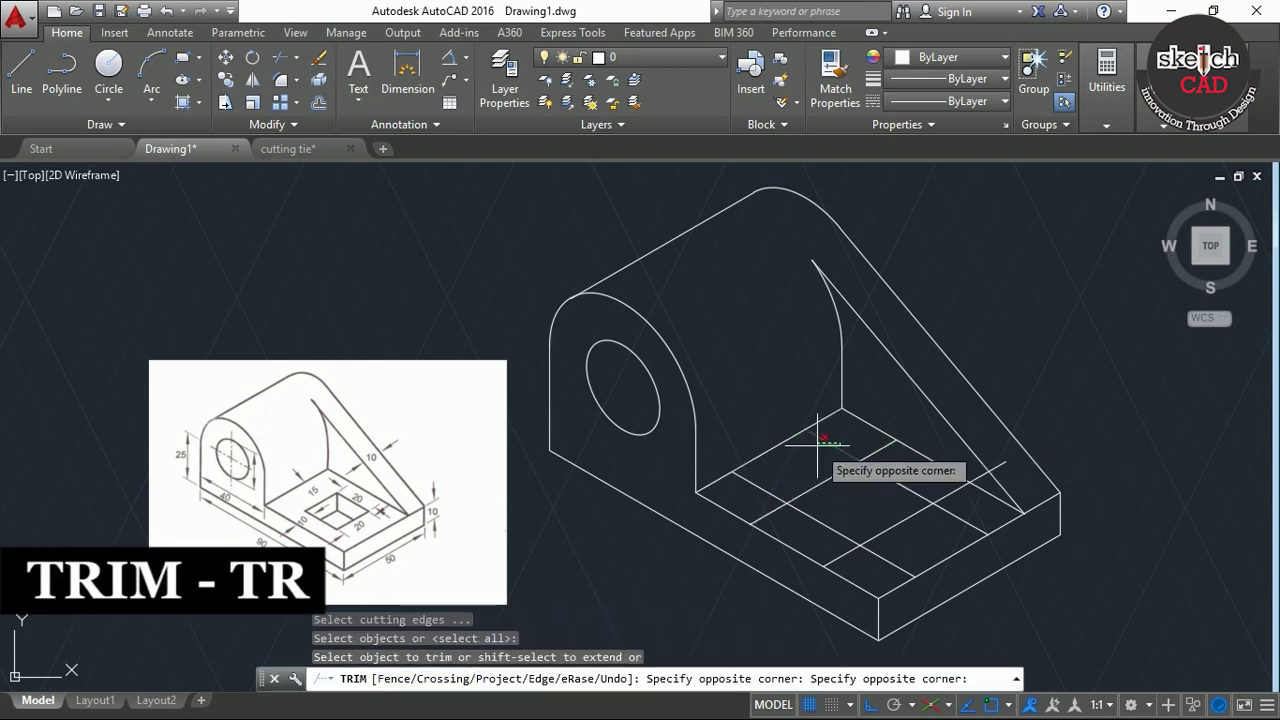
left_click(822, 442)
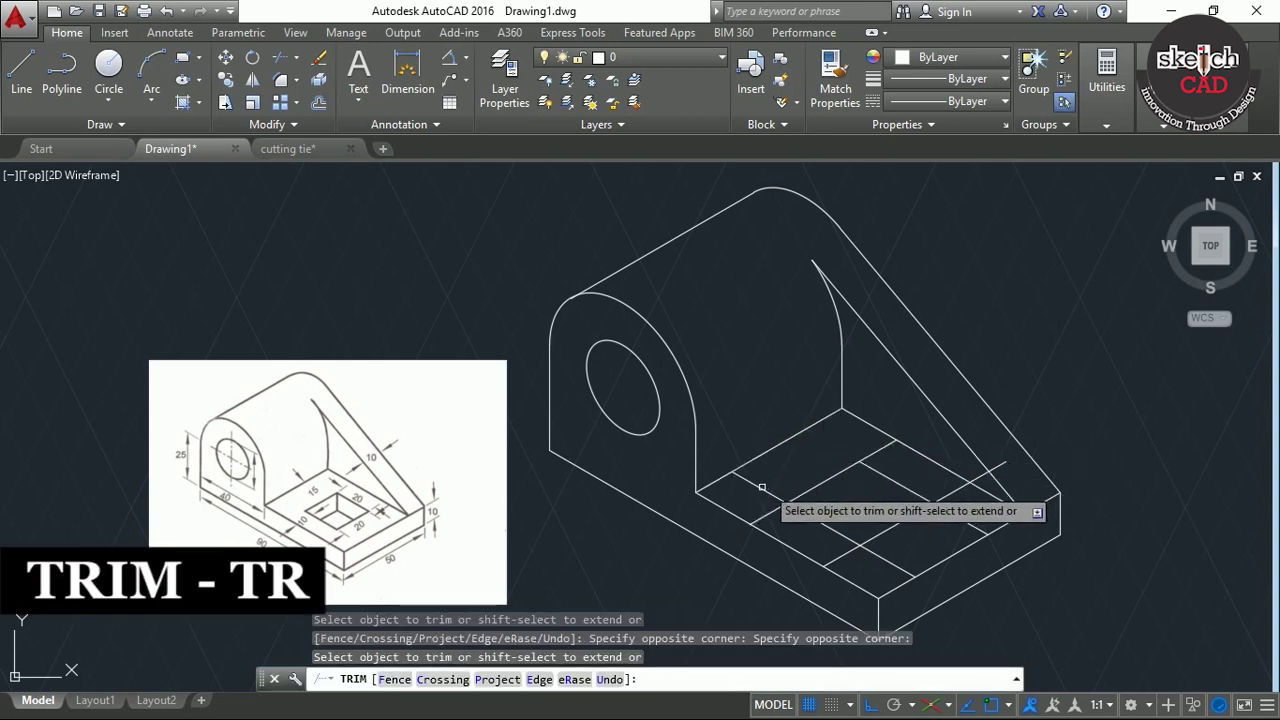
left_click(394, 679)
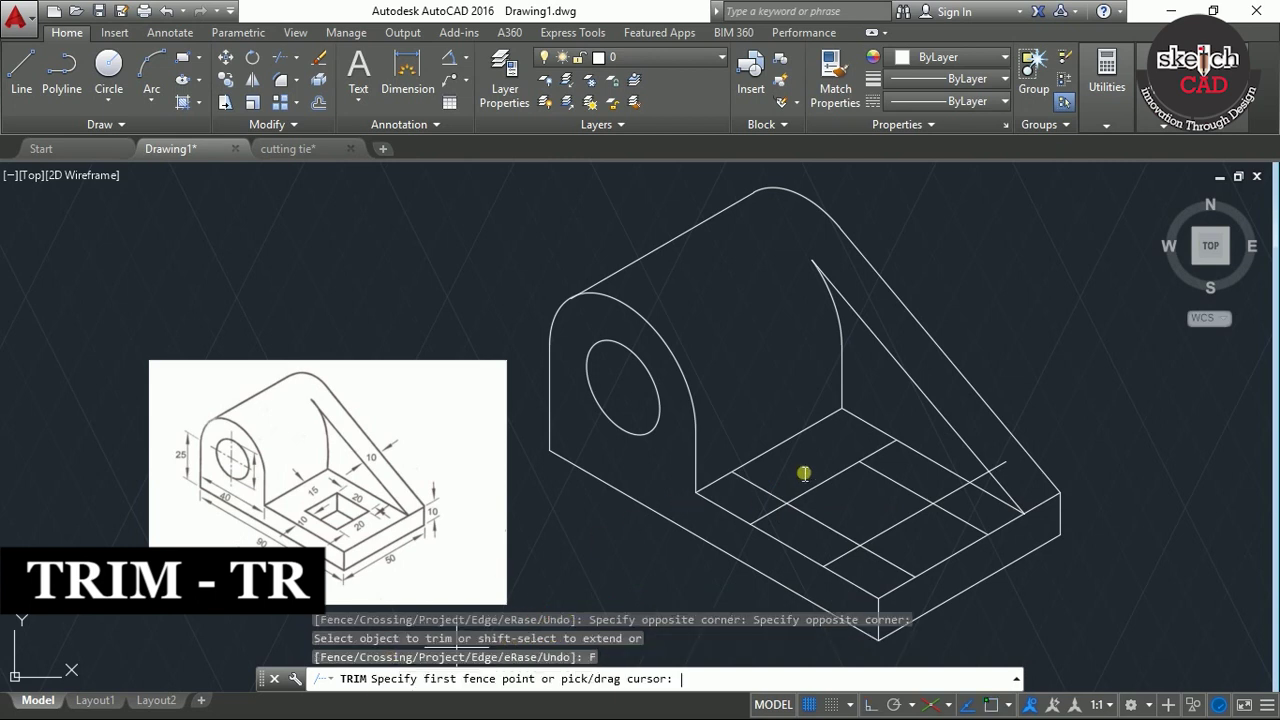
key("Escape")
Fence-trim the guide lines across the base and erase the leftover short segment
key("Return")
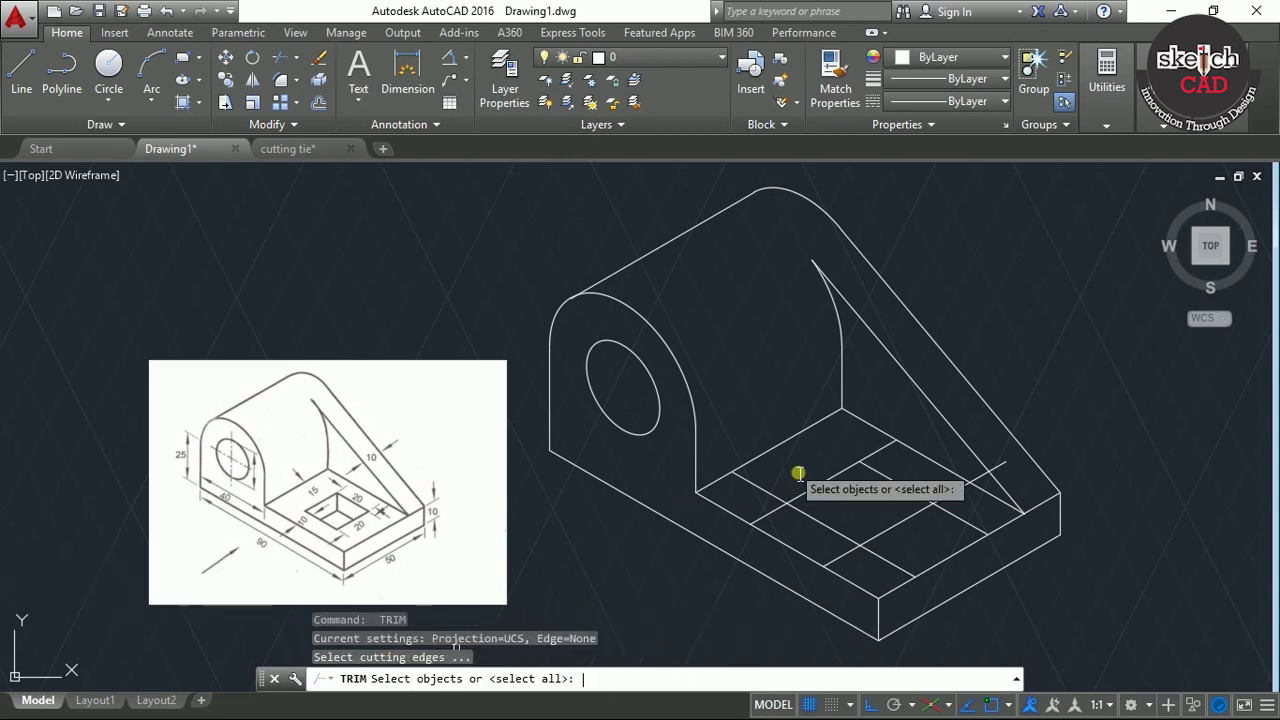
key("Return")
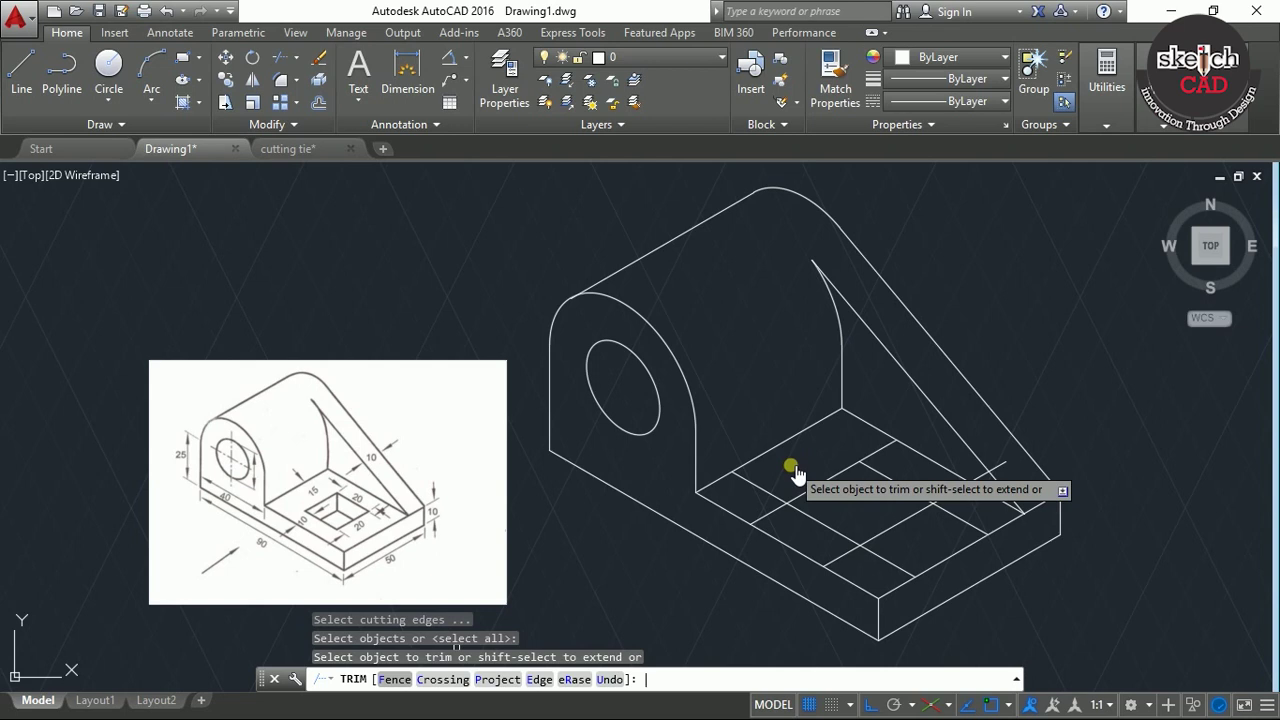
key("Return")
mouse_move(778, 458)
left_mouse_down()
mouse_move(778, 521)
mouse_move(840, 562)
mouse_move(875, 565)
mouse_move(957, 515)
mouse_move(951, 490)
mouse_move(880, 446)
left_mouse_up()
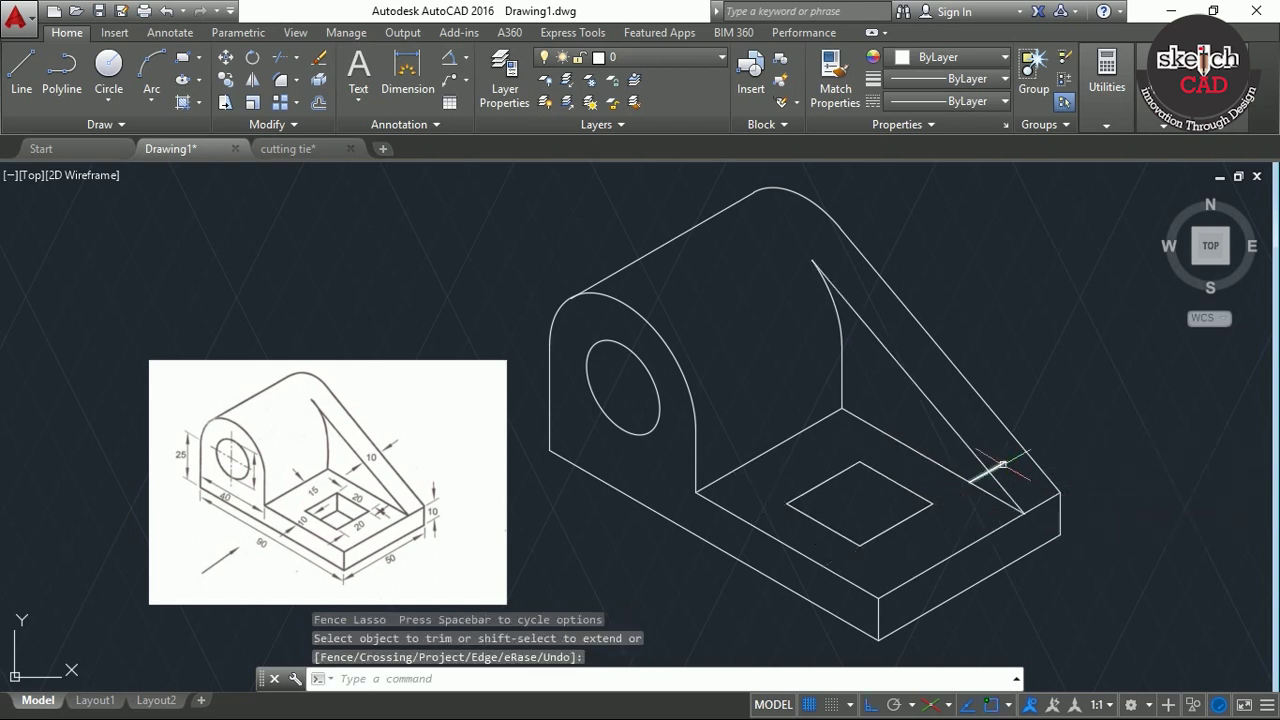
key("Escape")
key("Delete")
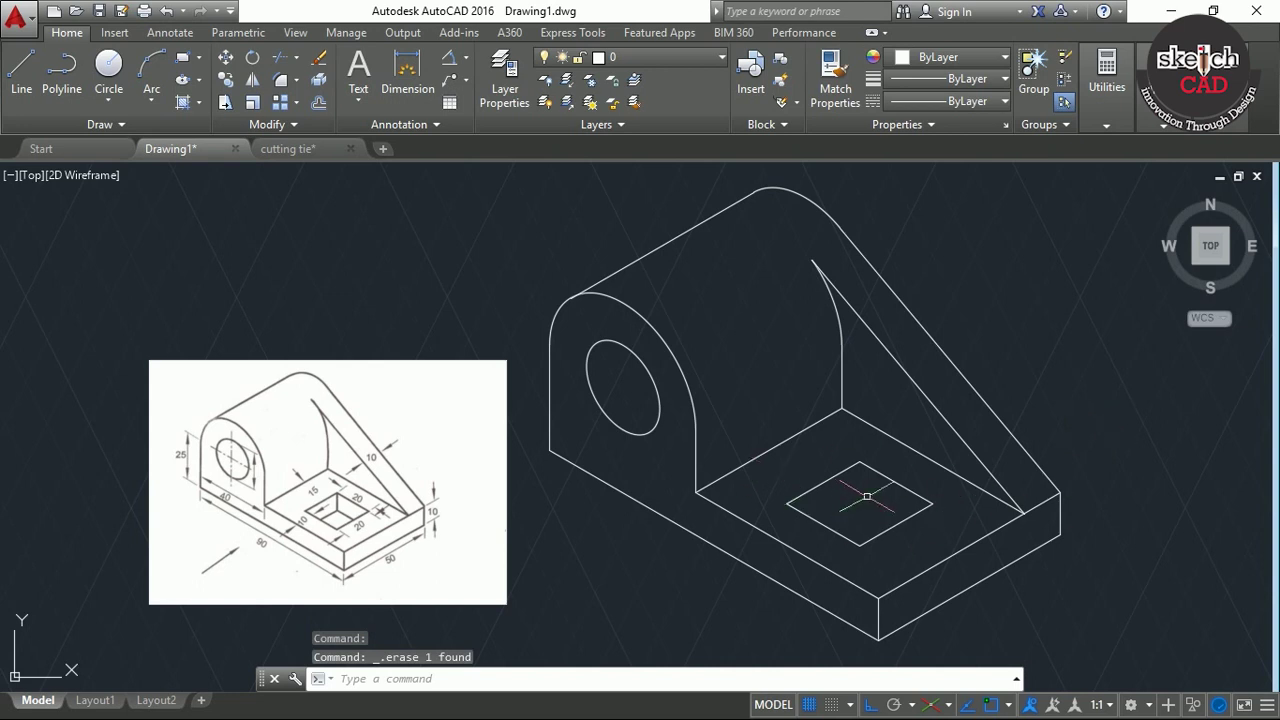
middle_click_drag(854, 497, 866, 480)
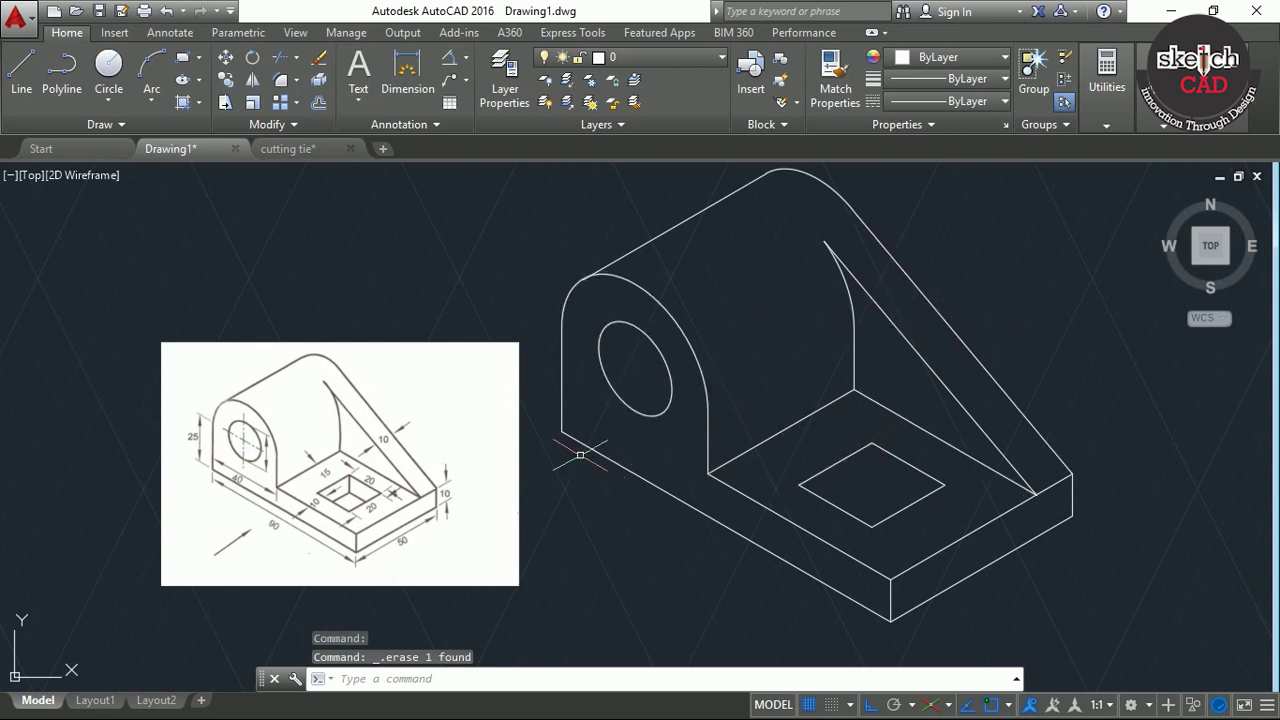
Bring the bracket's bottom corner into view and start a line there, then cancel it
scroll(926, 609, "up", 2)
middle_click_drag(923, 609, 932, 562)
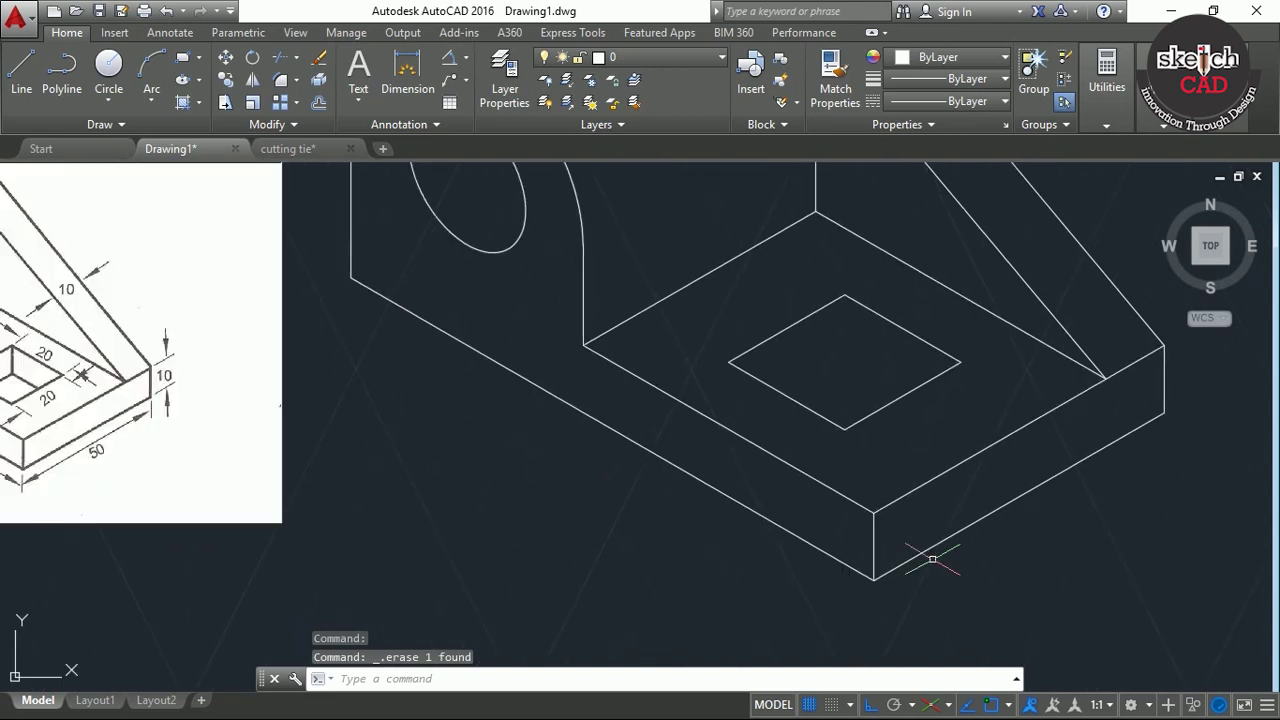
scroll(903, 586, "down", 5)
scroll(903, 590, "up", 3)
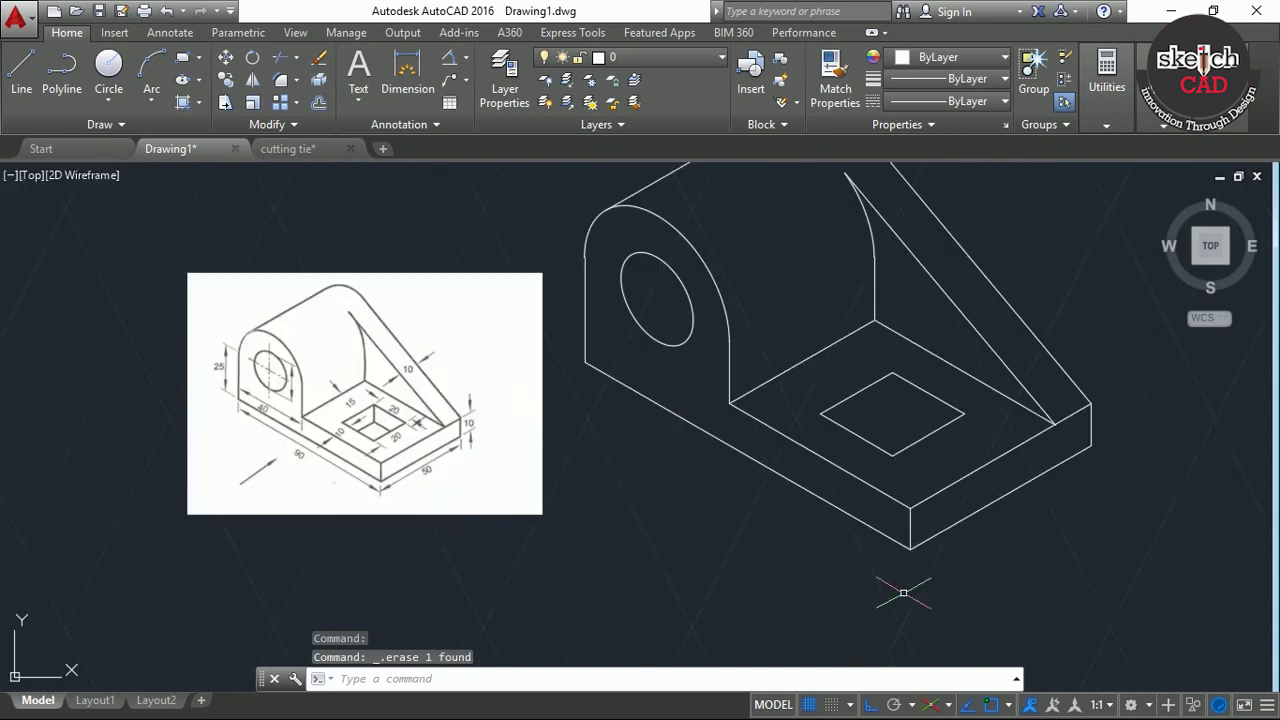
left_click(21, 68)
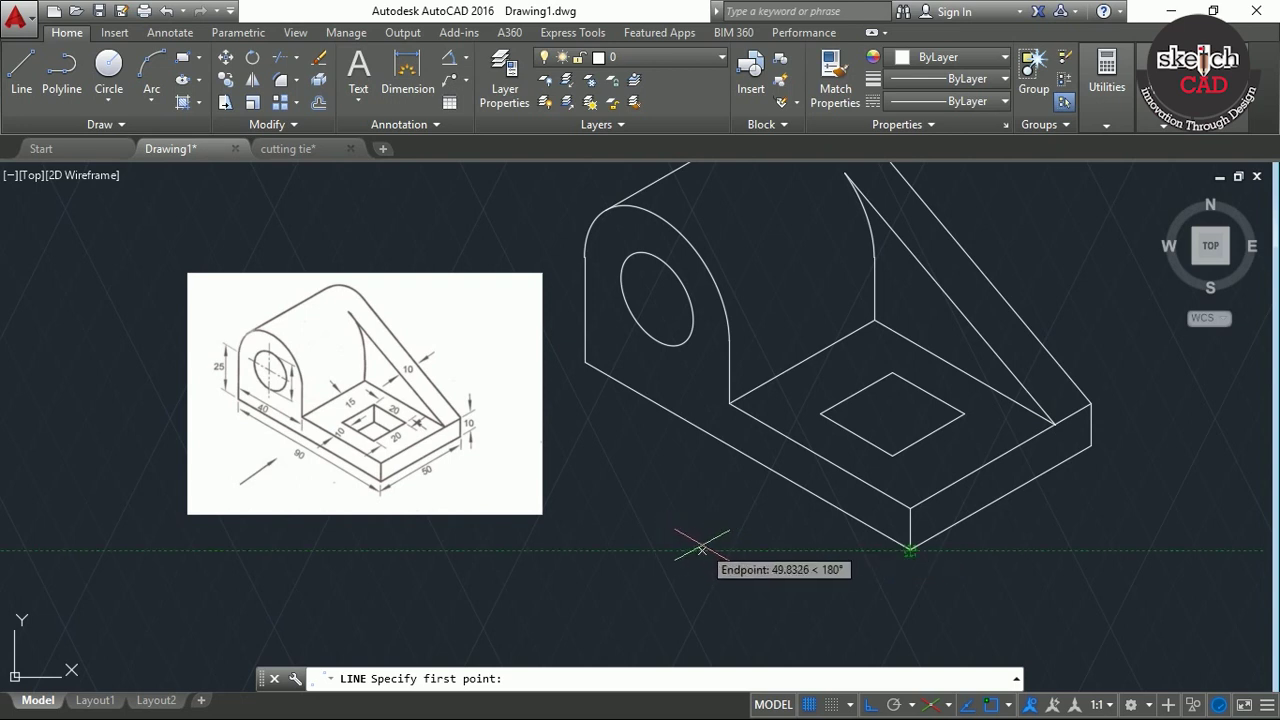
left_click(702, 549)
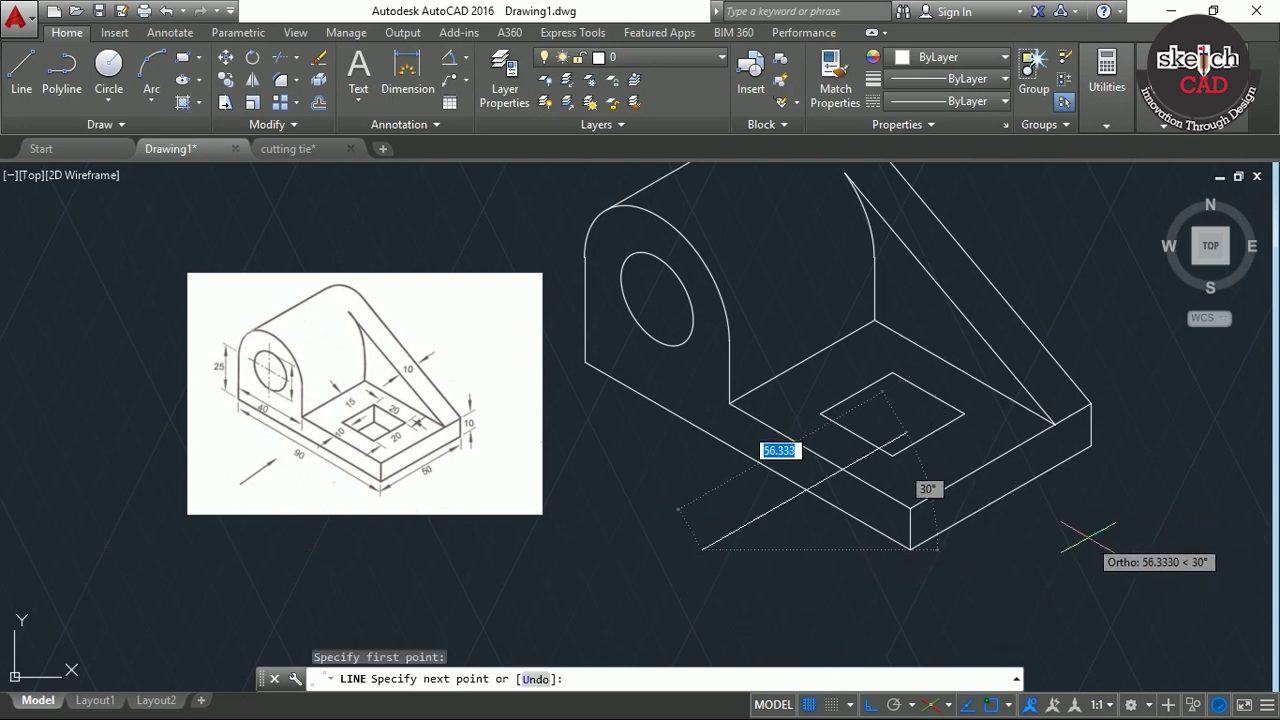
key("Escape")
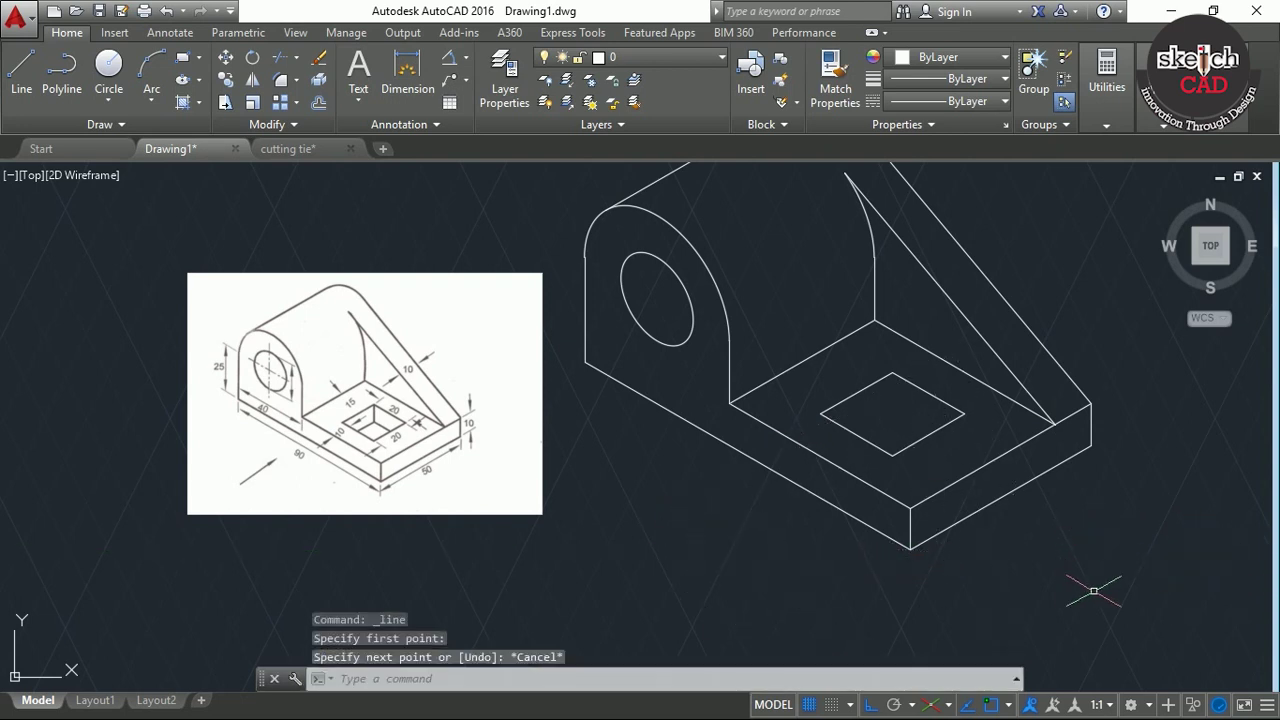
Switch to orthographic drafting and draw the horizontal baseline through the bottom front corner
left_click(932, 706)
key("Return")
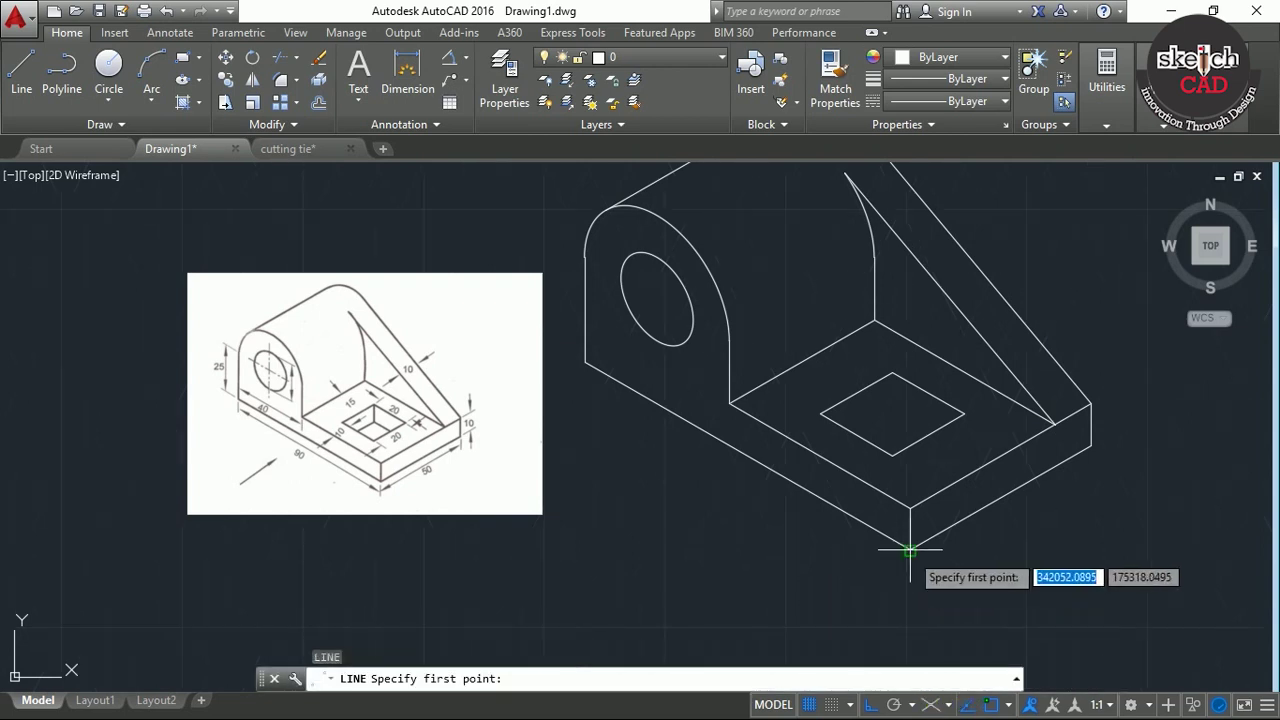
left_click(670, 549)
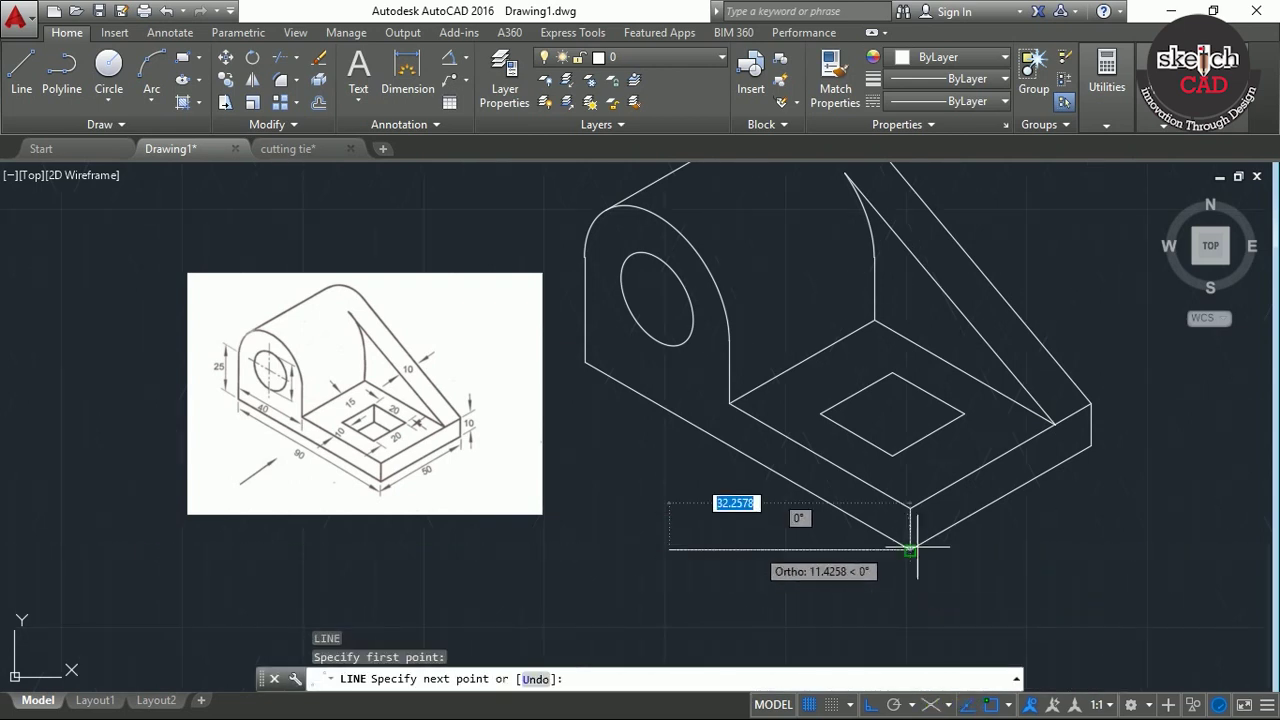
left_click(1179, 549)
key("Return")
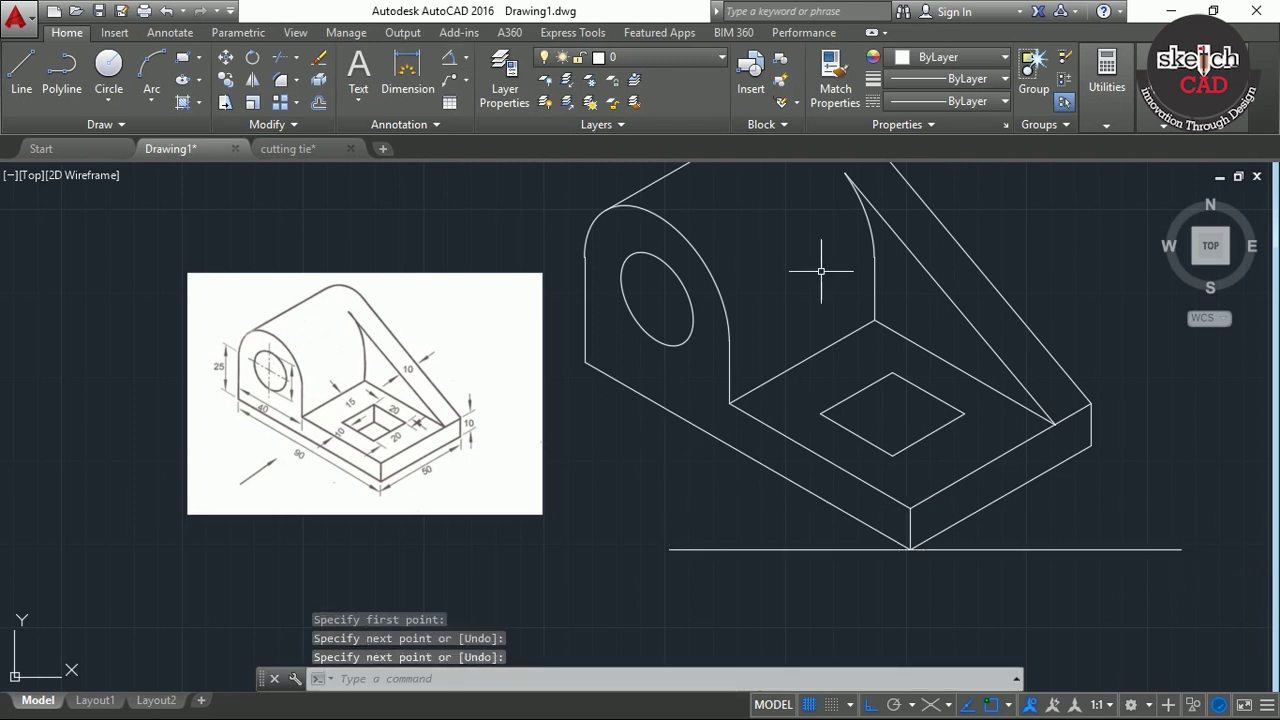
Add 30° angular dimensions between the horizontal baseline and the bracket's lower left and right front edges
left_click(449, 57)
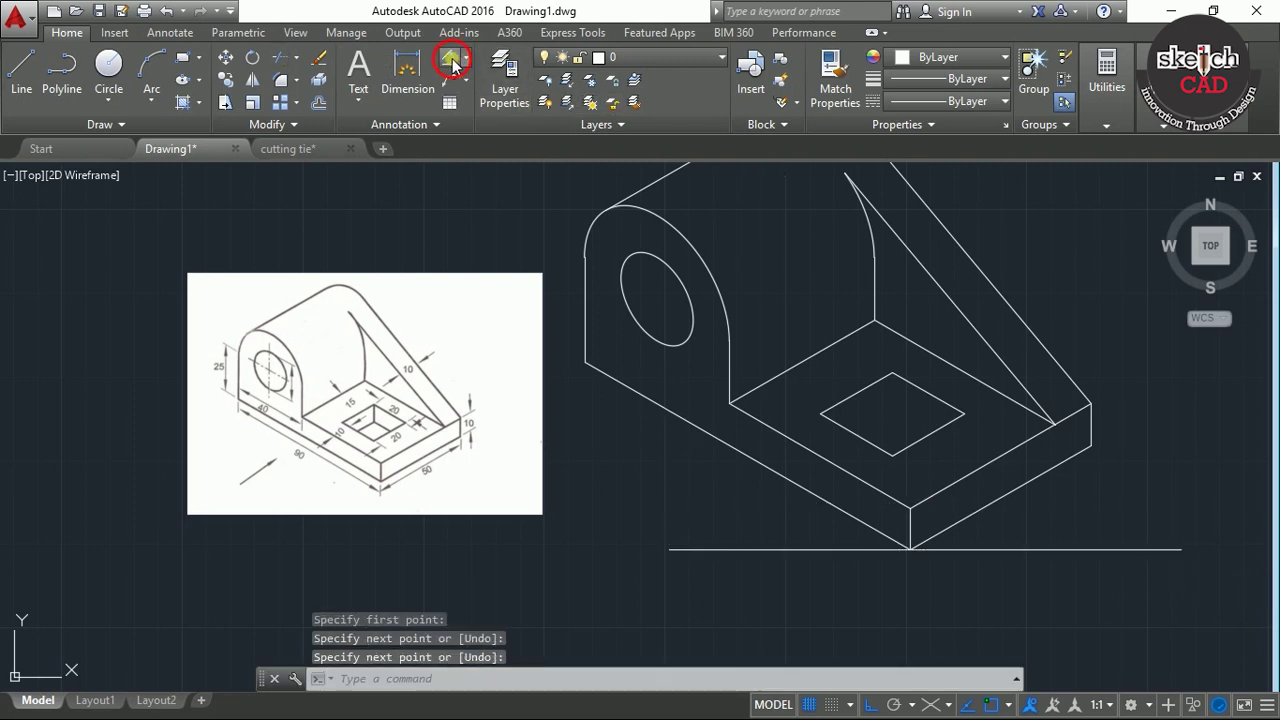
left_click(837, 549)
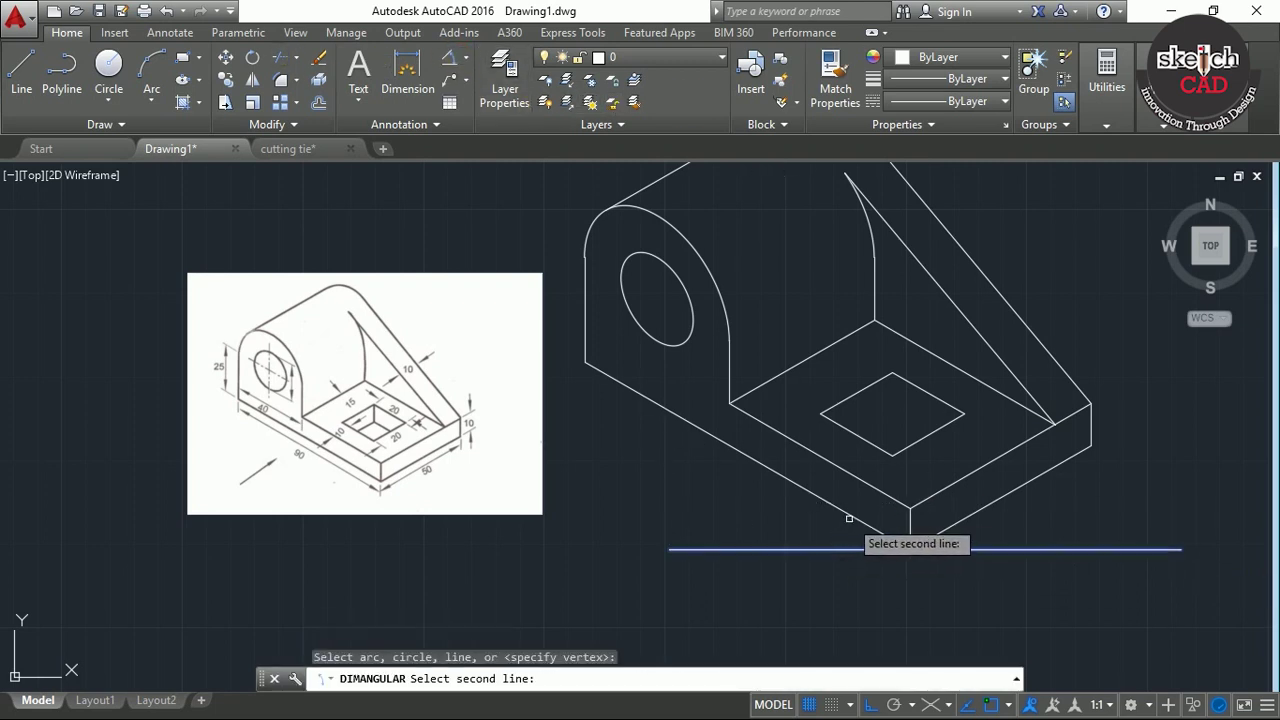
left_click(844, 512)
left_click(770, 513)
key("Return")
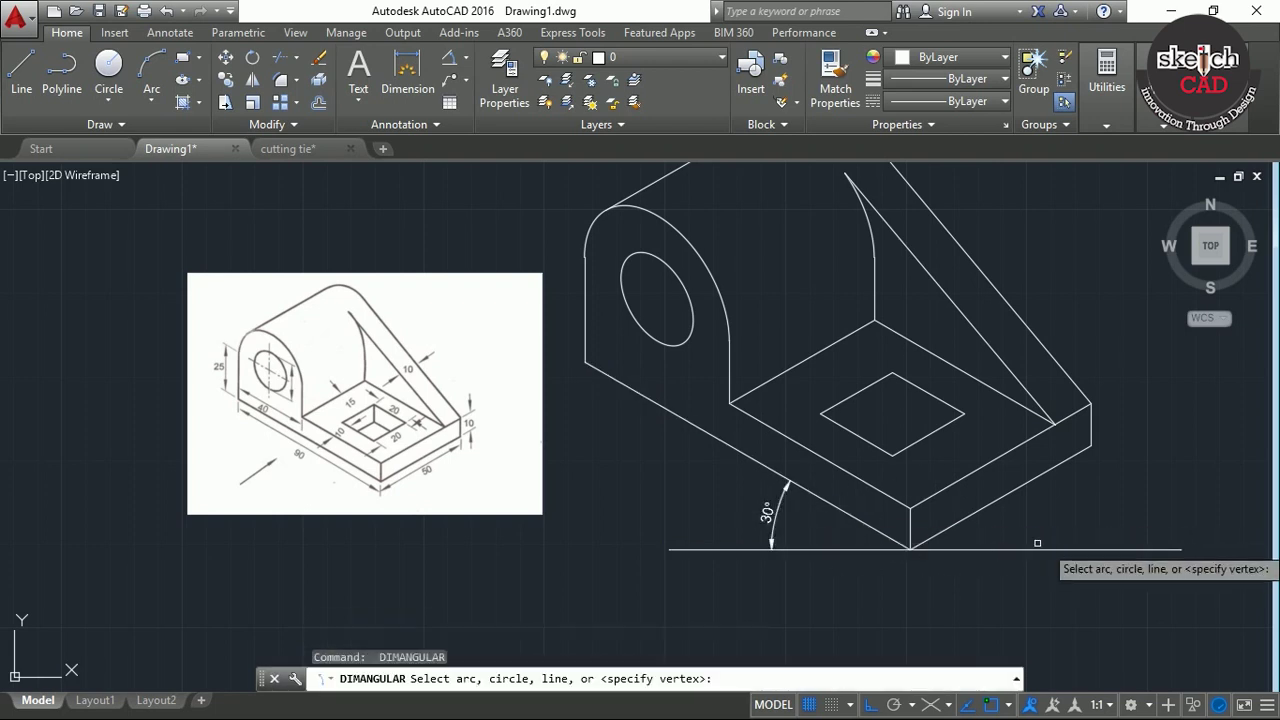
left_click(1028, 548)
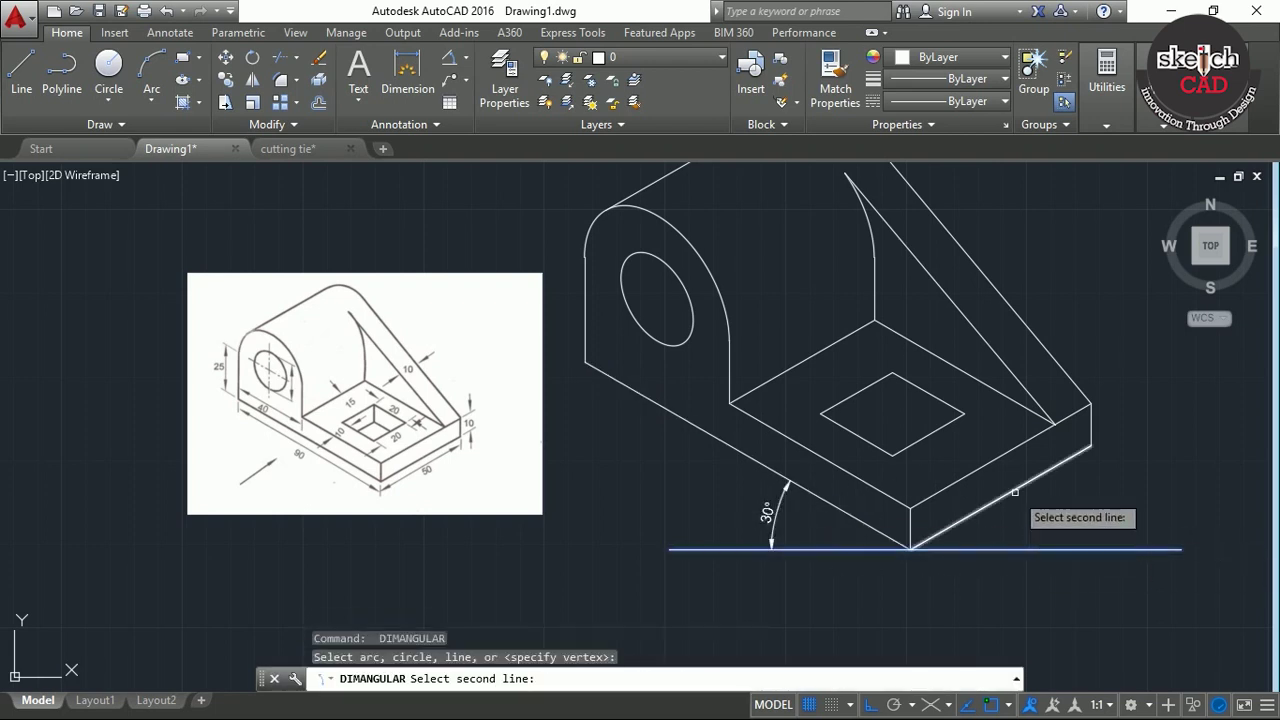
left_click(1017, 489)
left_click(1075, 525)
key("Return")
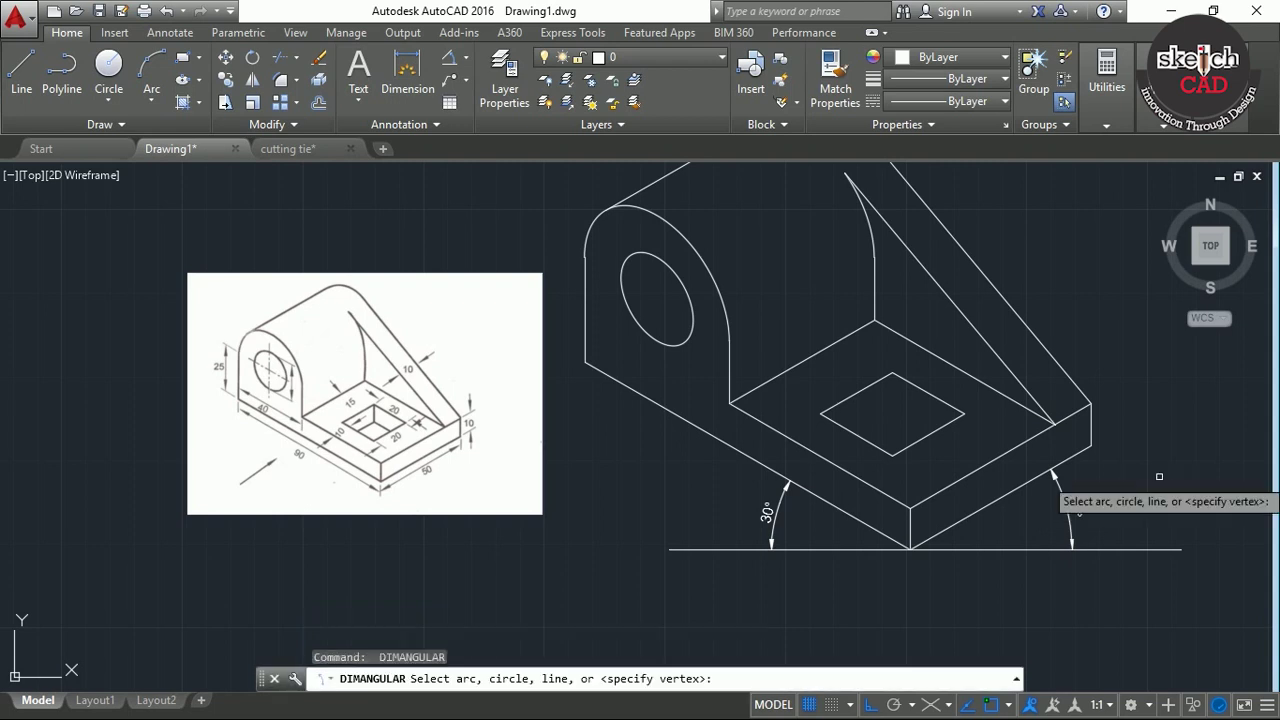
key("Return")
scroll(1185, 495, "down", 2)
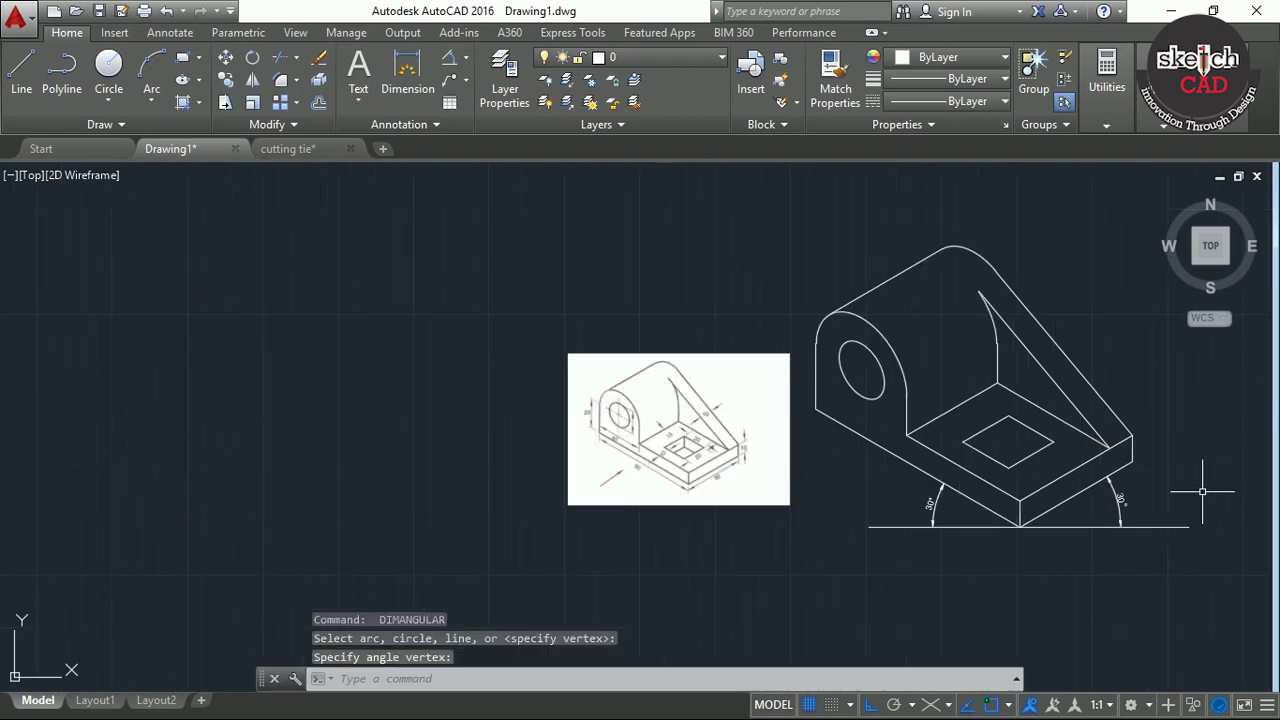
scroll(882, 530, "up", 2)
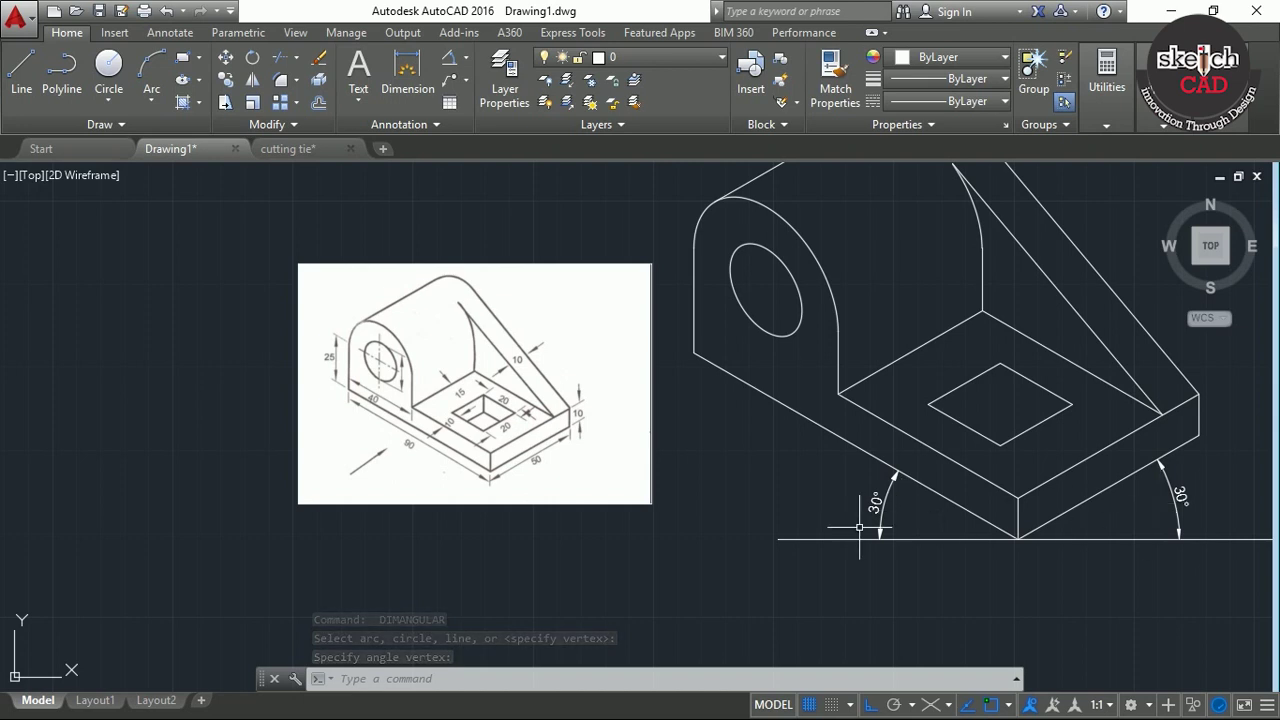
middle_click_drag(789, 540, 619, 602)
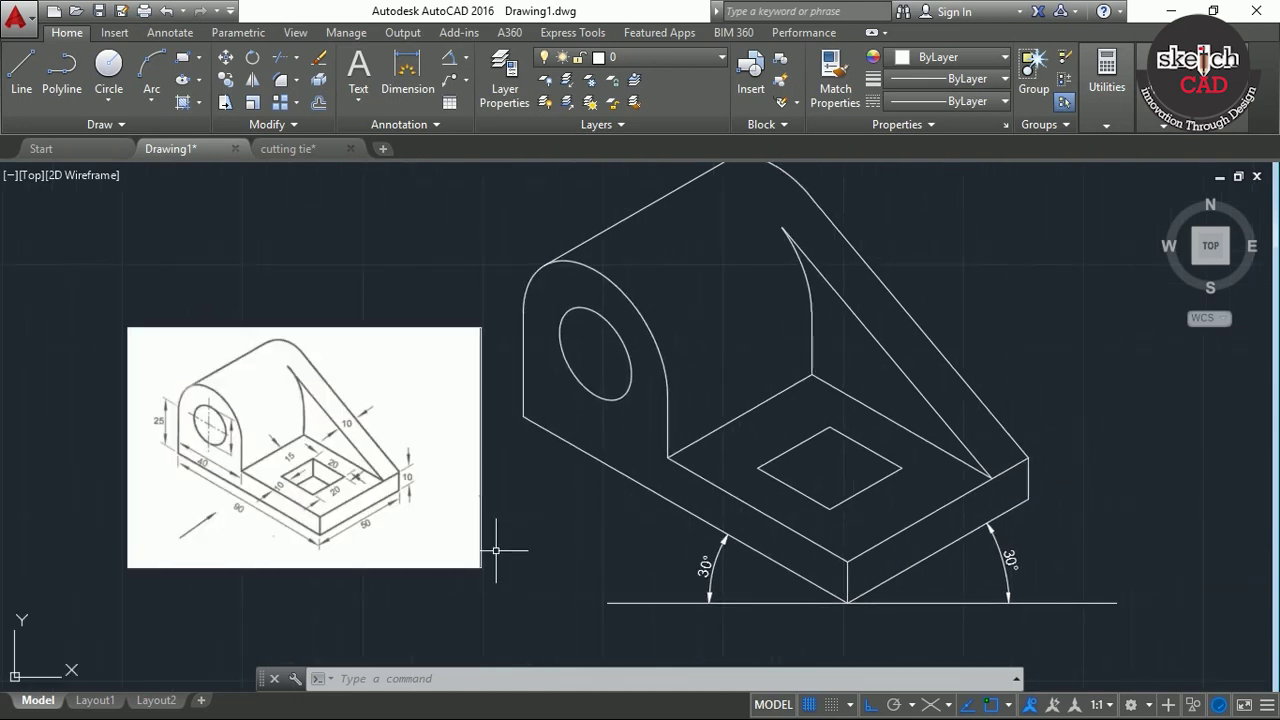
middle_click_drag(531, 540, 541, 541)
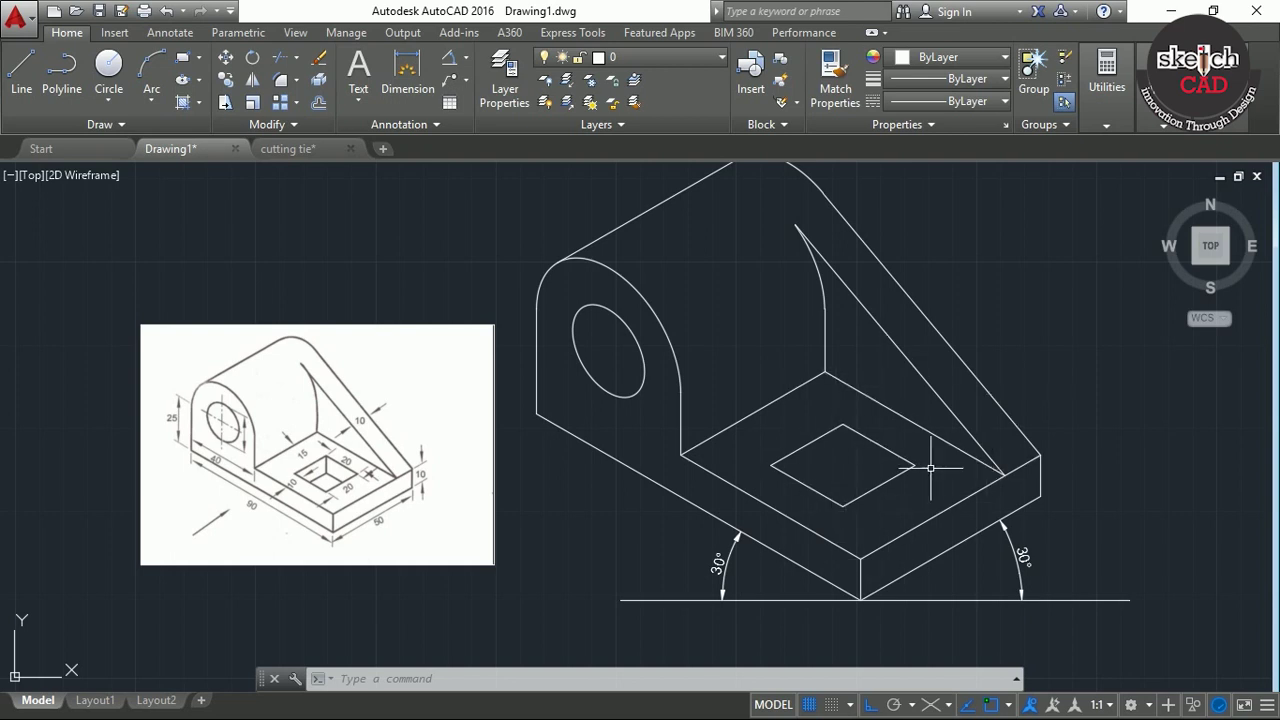
middle_click_drag(791, 487, 791, 460)
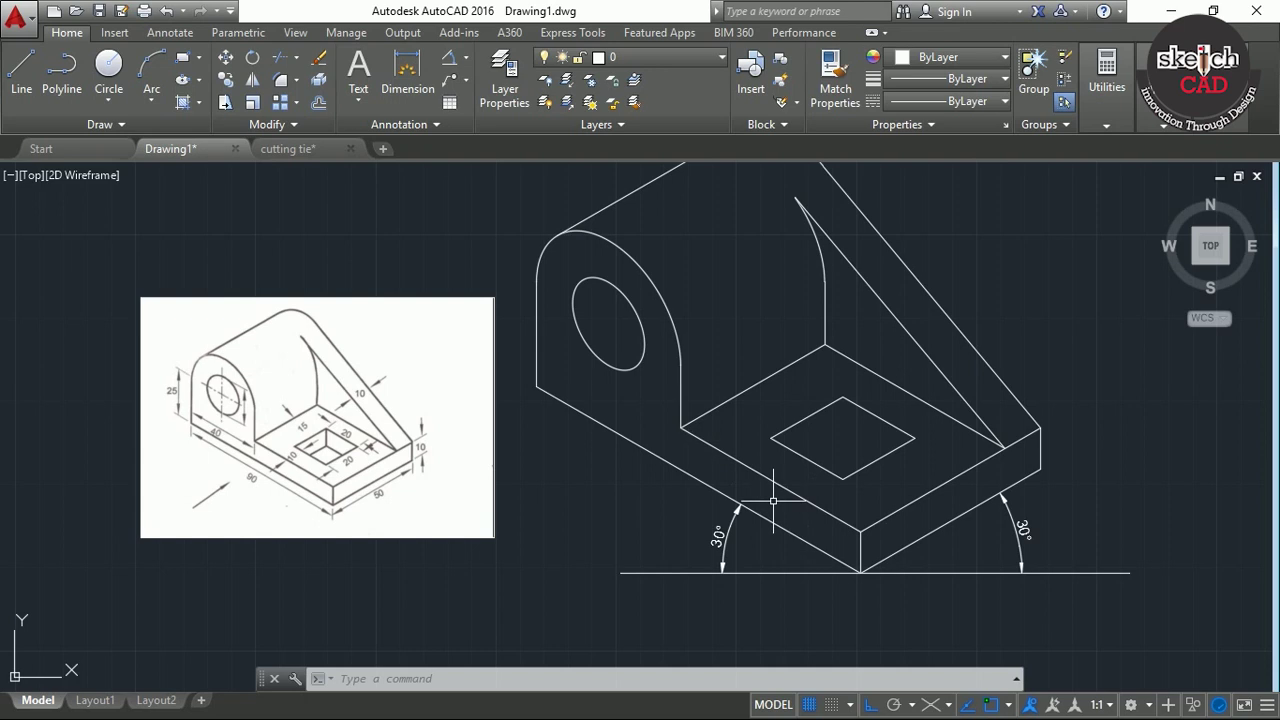
scroll(910, 500, "down", 2)
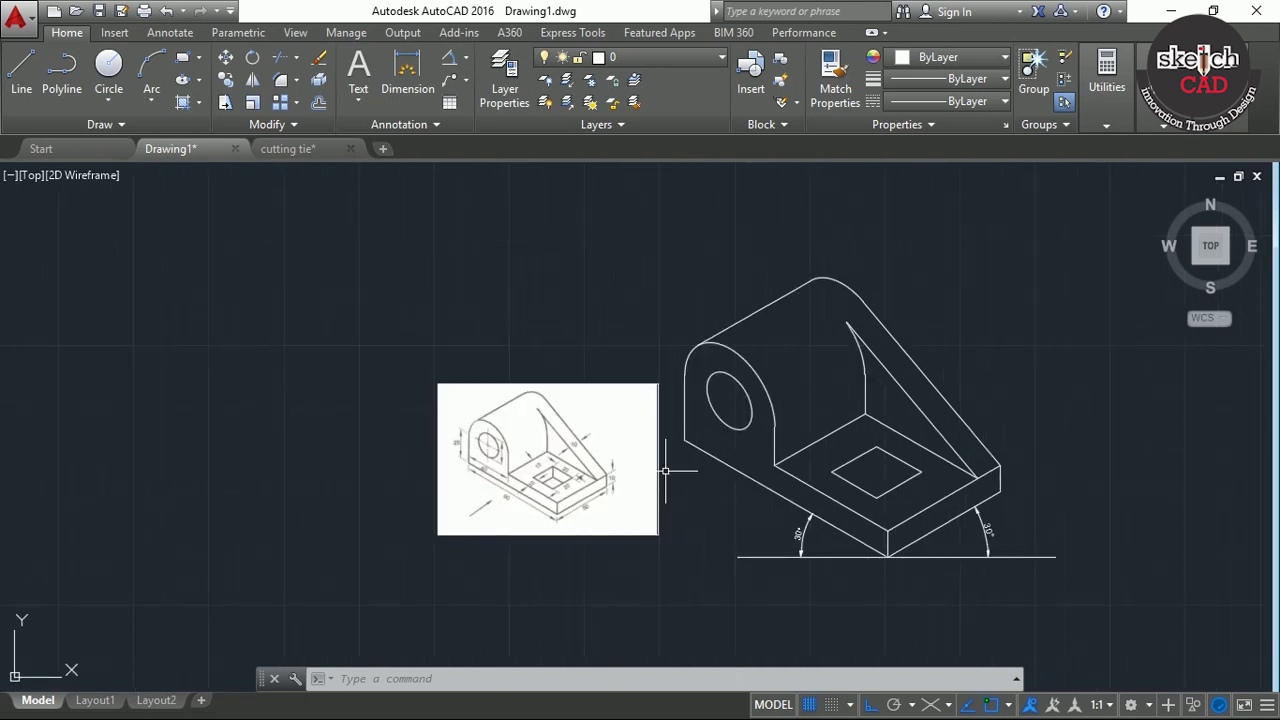
scroll(836, 424, "up", 2)
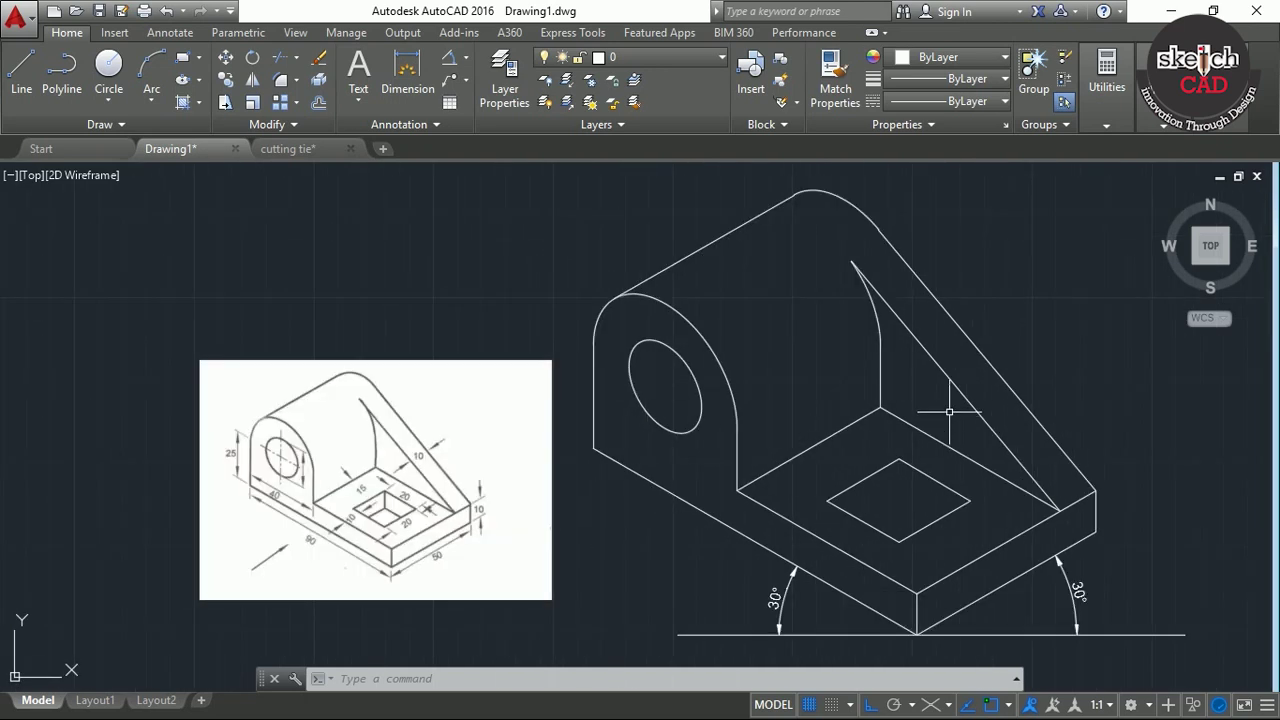
middle_click_drag(948, 405, 941, 404)
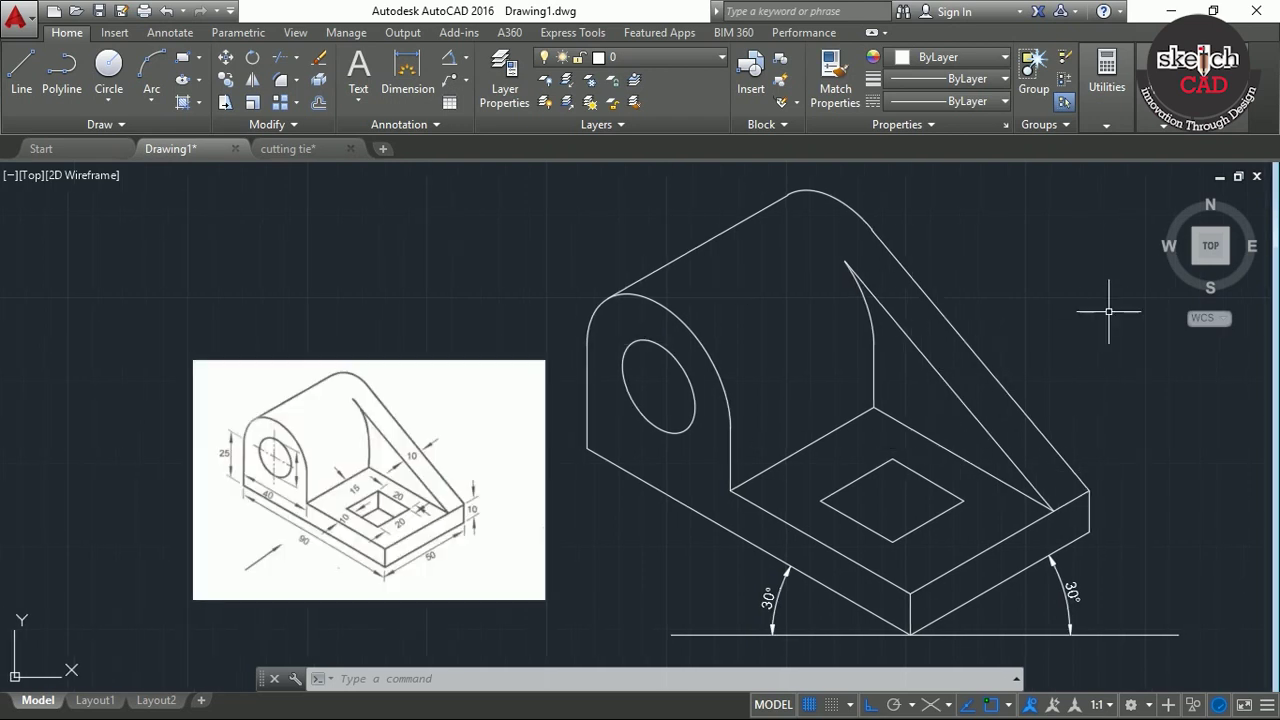
scroll(1024, 295, "down", 2)
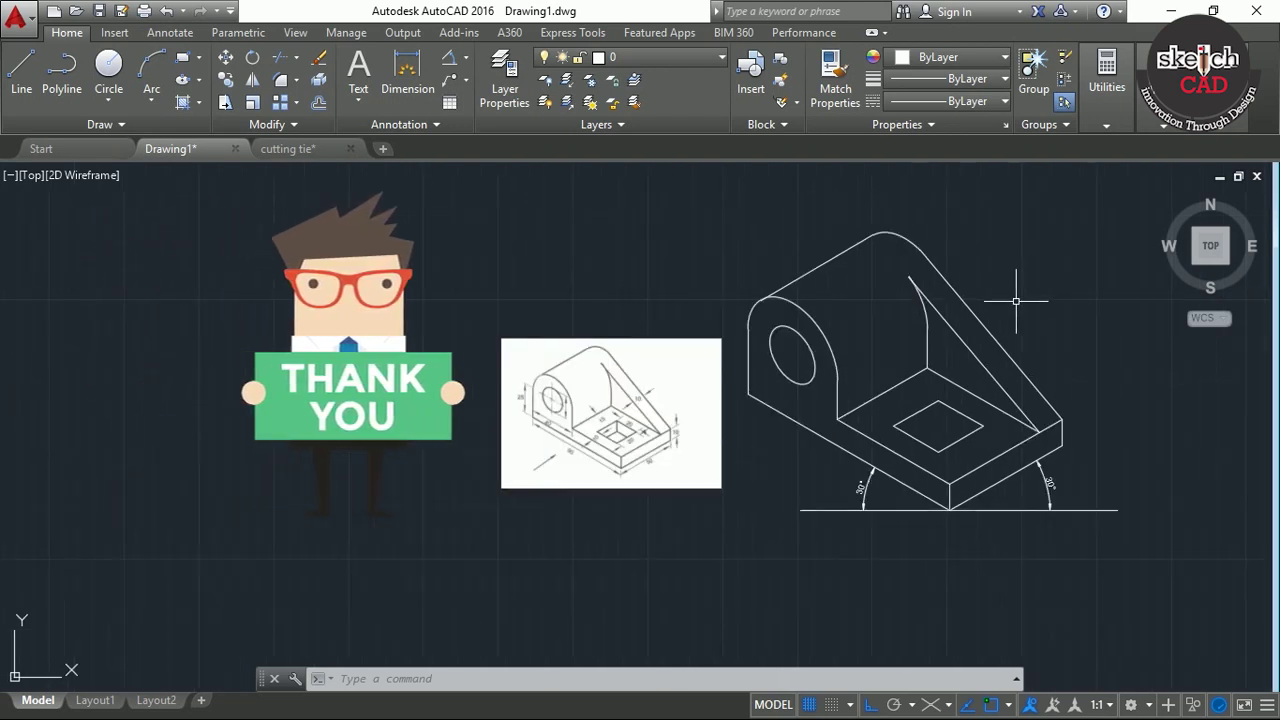